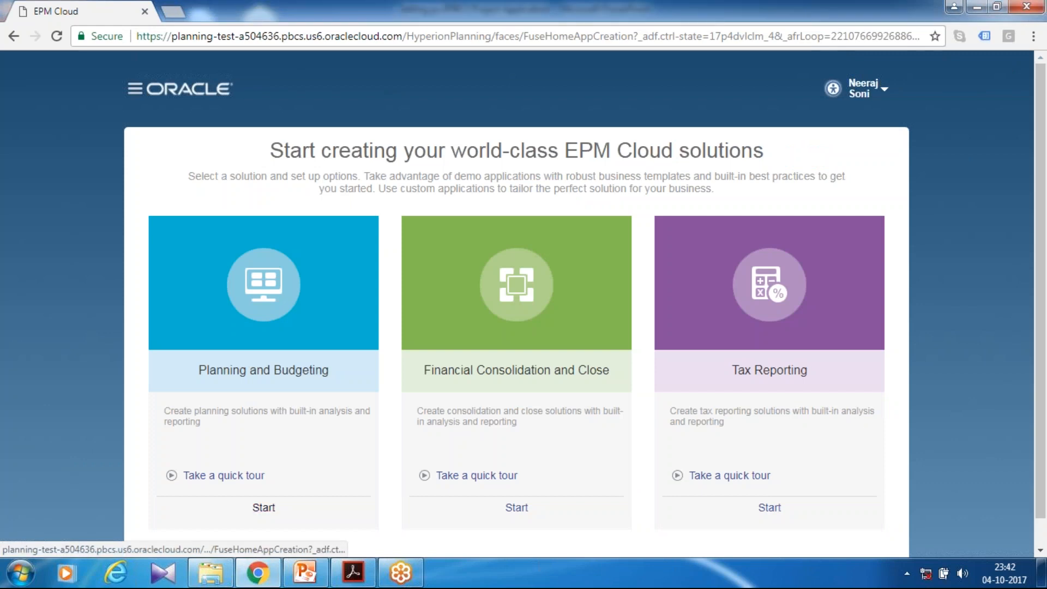
Start an Enterprise Planning and Budgeting application named EPBCS with the description "This is a sample project financial planning"
scroll(319, 364, down, 1)
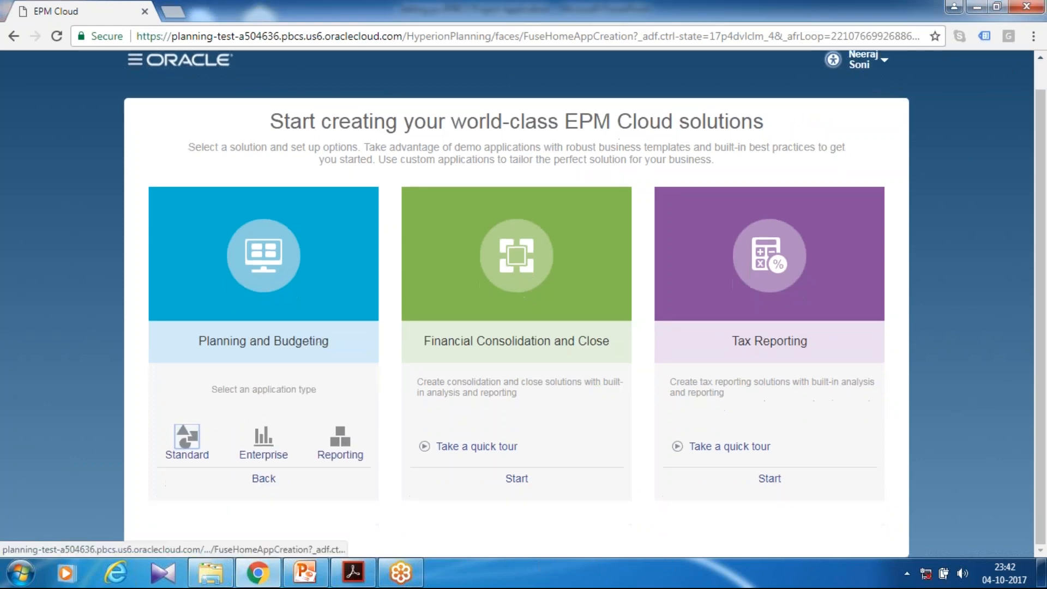
click(264, 455)
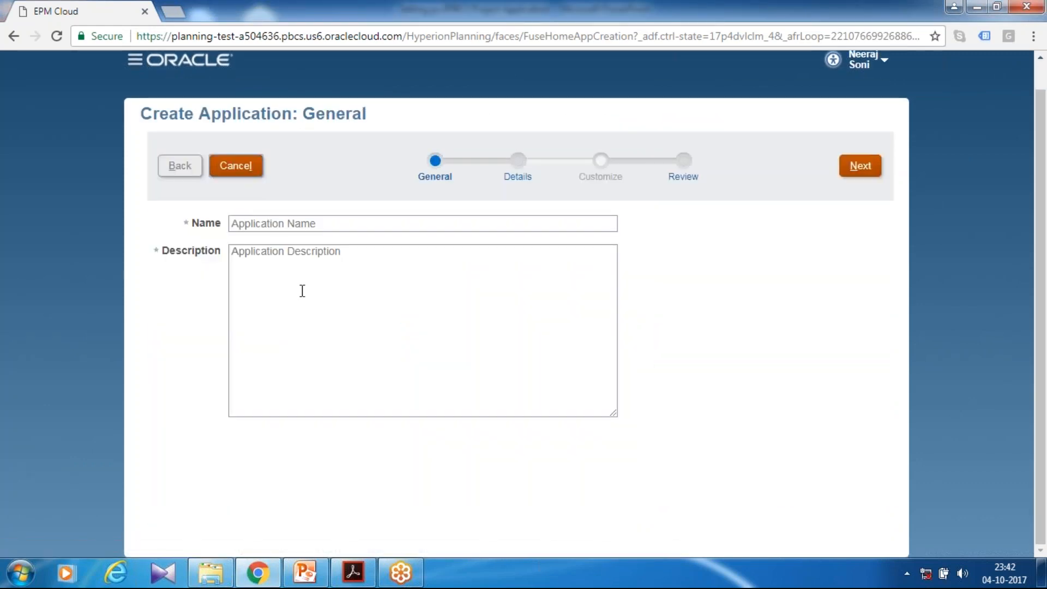
click(281, 223)
text(EPBCS)
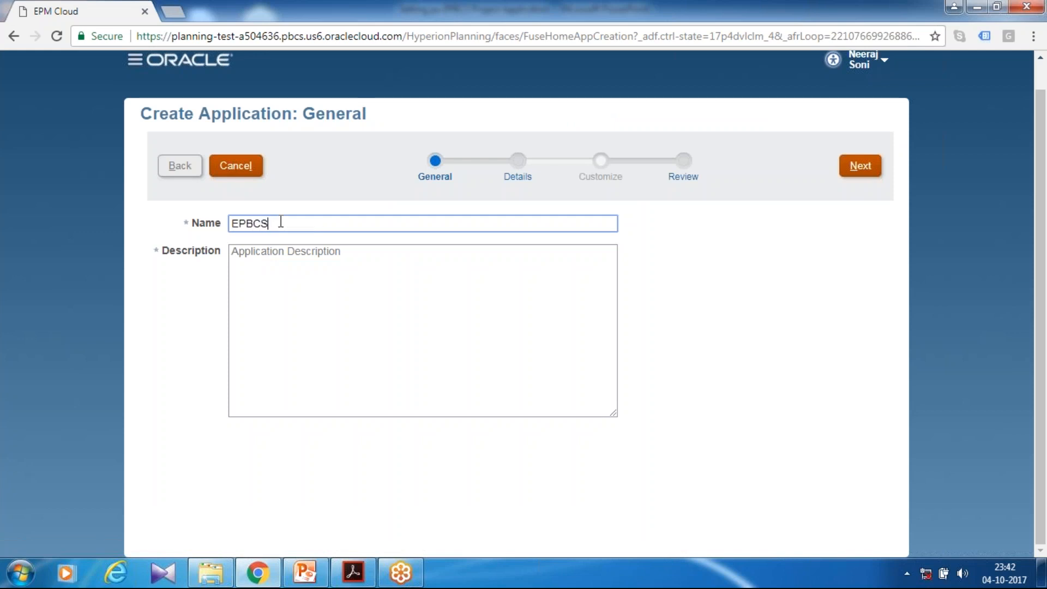
key(Tab)
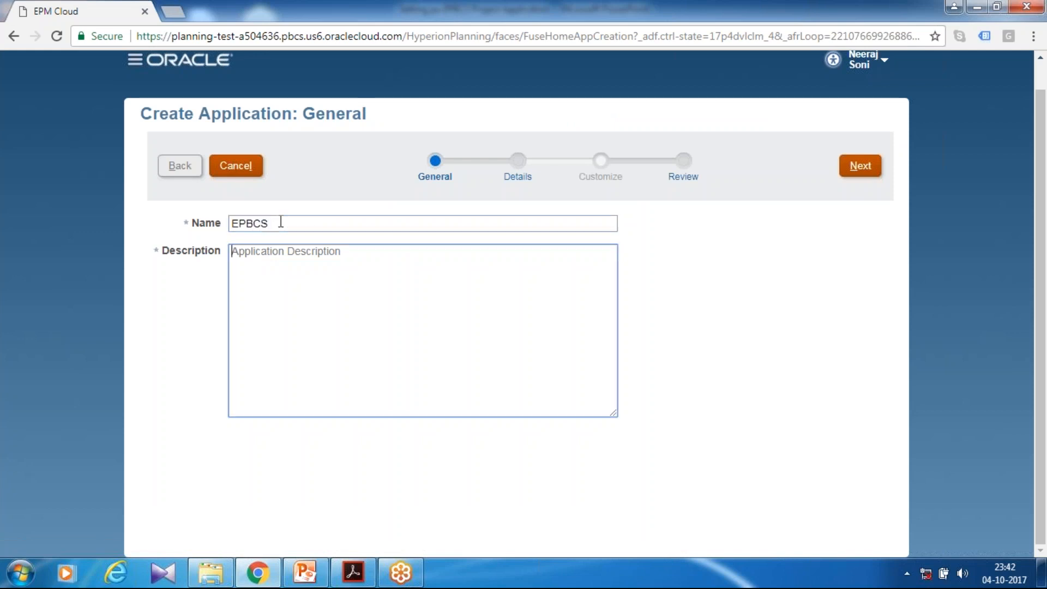
text(This is a sample project financial planning)
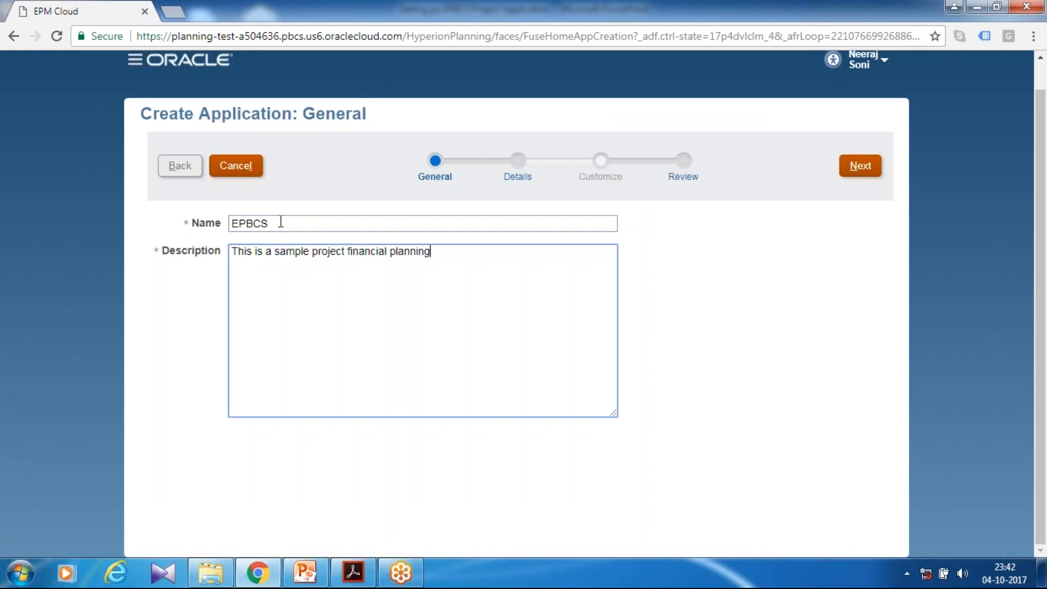
click(792, 487)
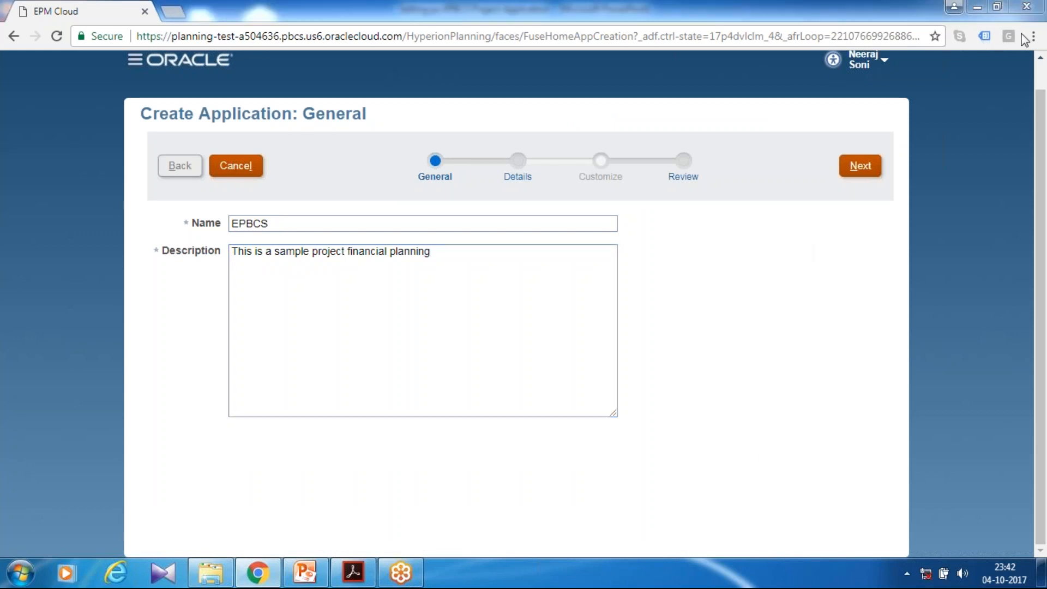
click(868, 166)
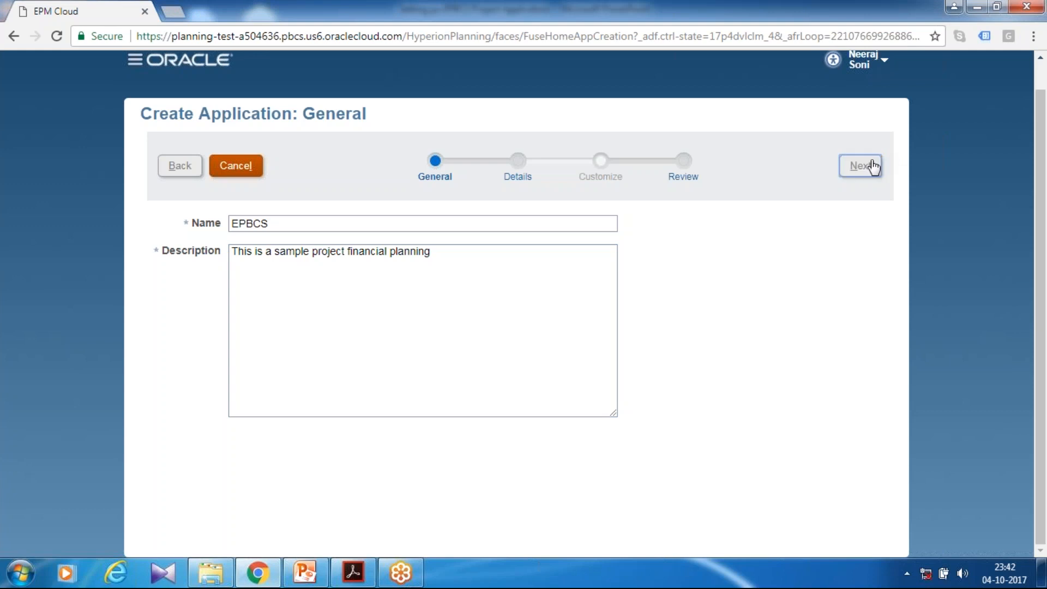
Set the application's start year to 2012 and end year to 2020, keeping January as the first fiscal month
click(307, 245)
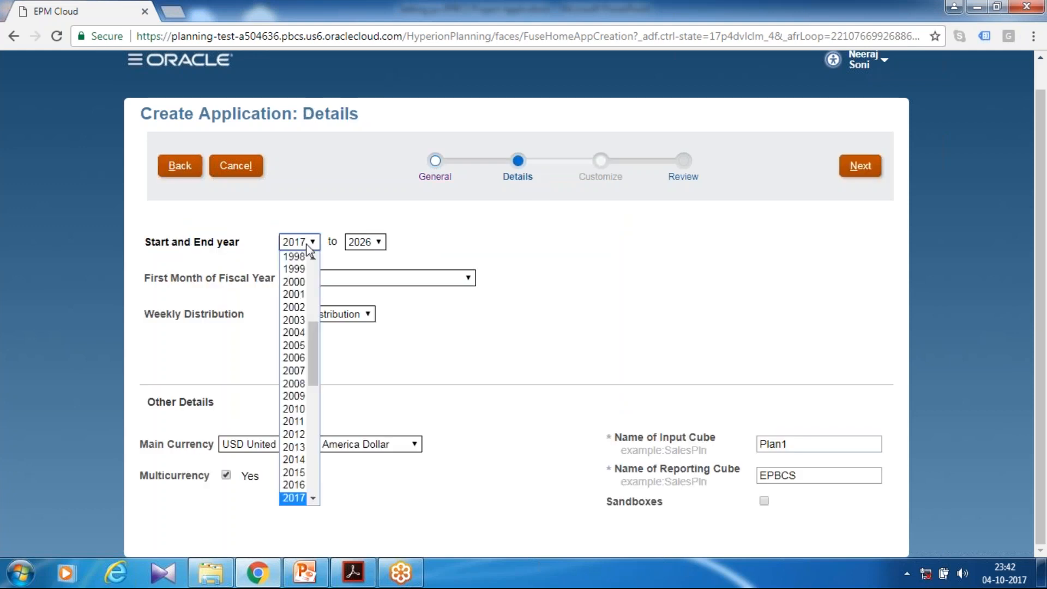
click(294, 435)
click(357, 243)
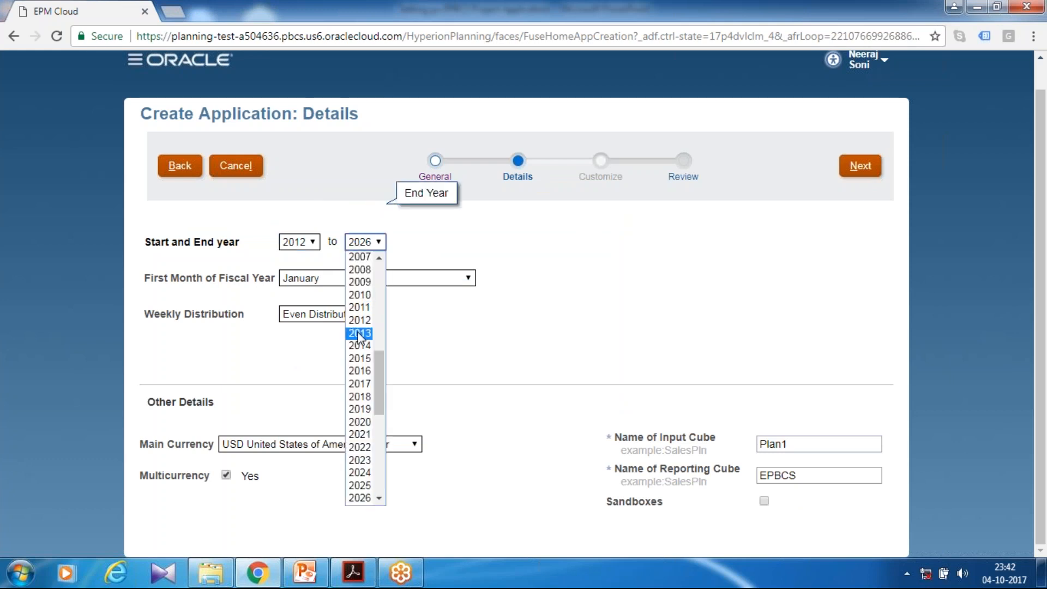
click(359, 422)
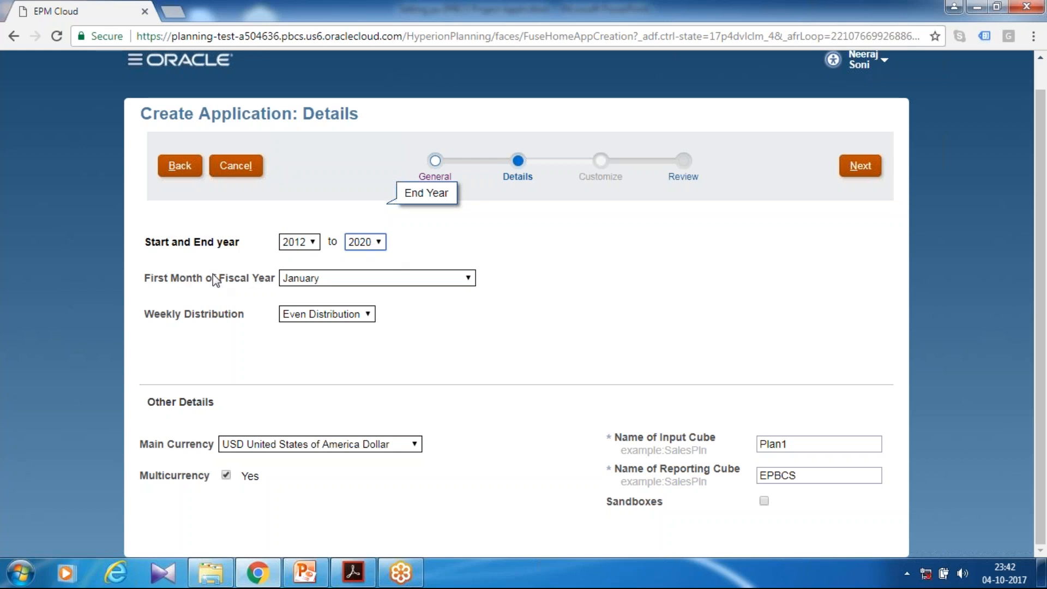
click(331, 276)
click(331, 277)
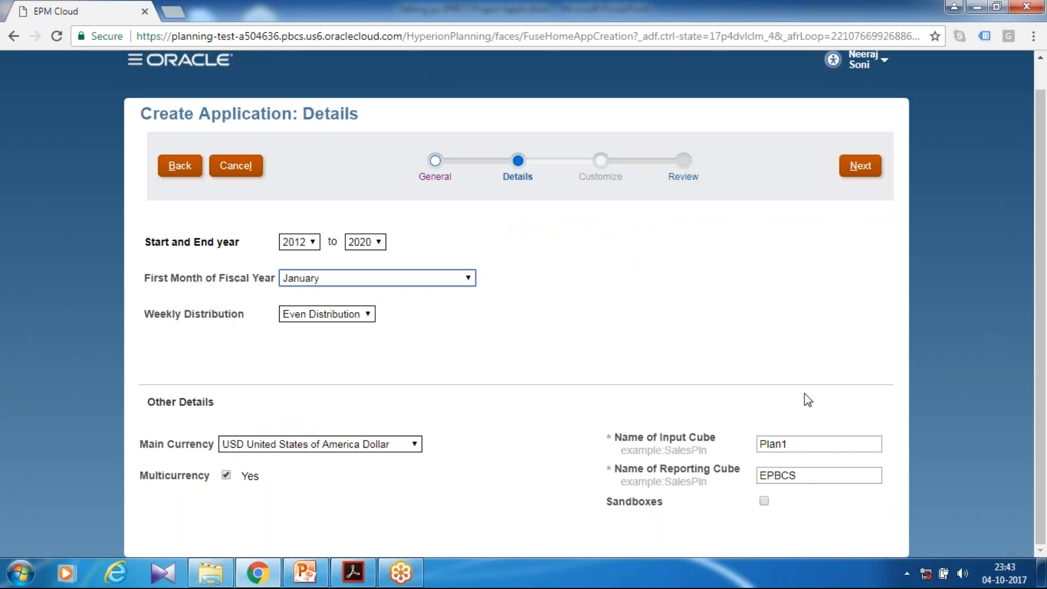
Accept the application details and create the EPBCS application from the review stage
click(860, 166)
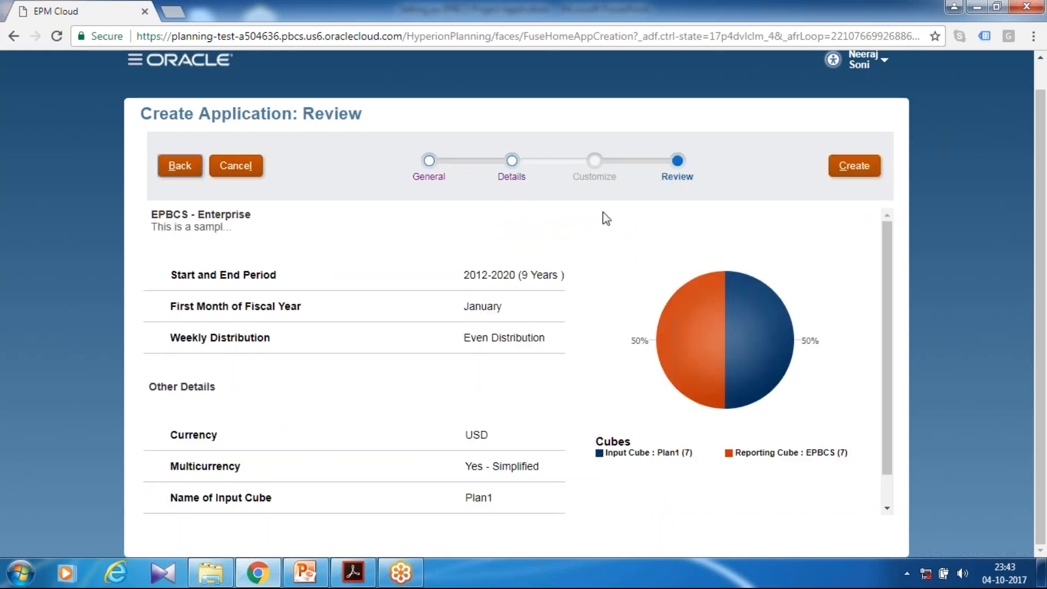
click(859, 172)
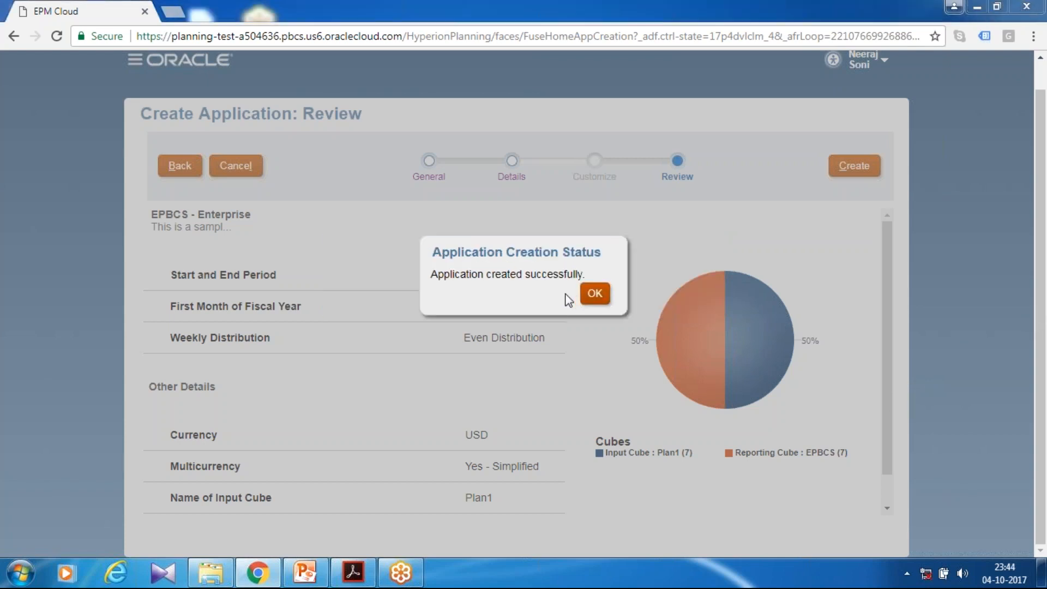
click(596, 295)
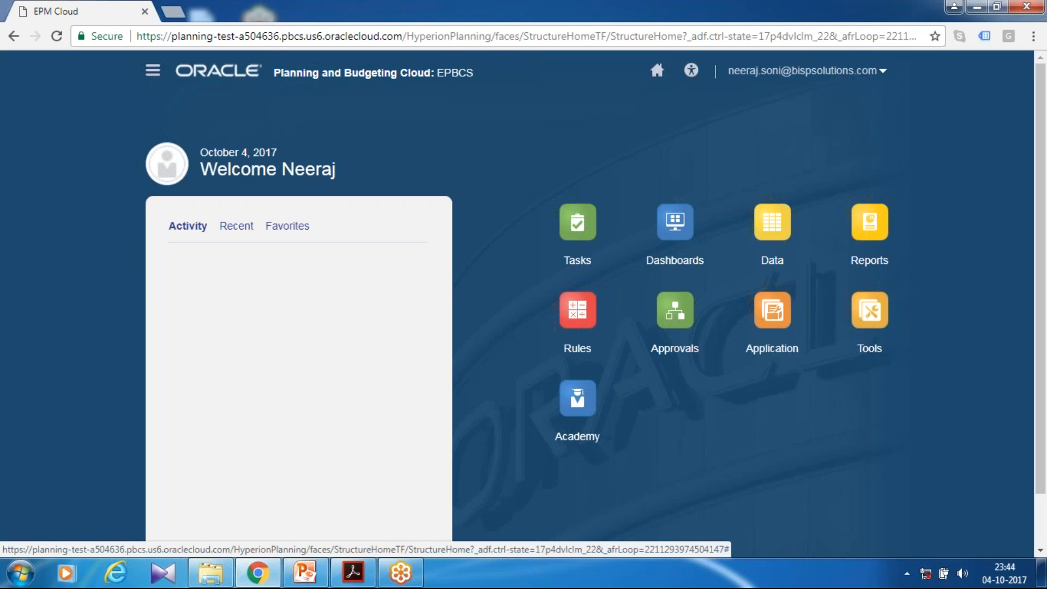
Rename the Entity dimension as Department and save its properties
click(152, 70)
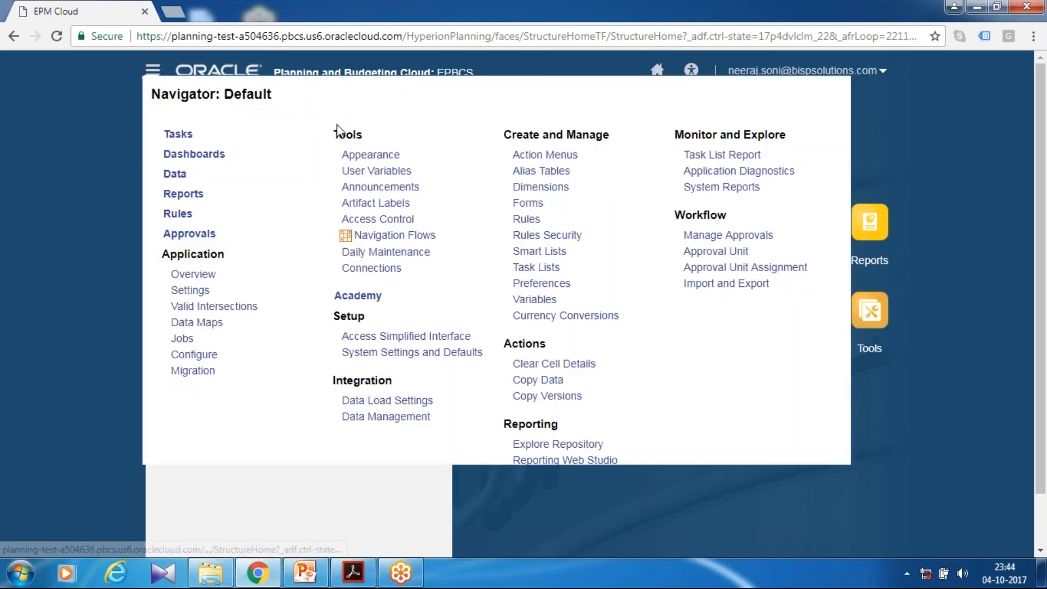
click(543, 187)
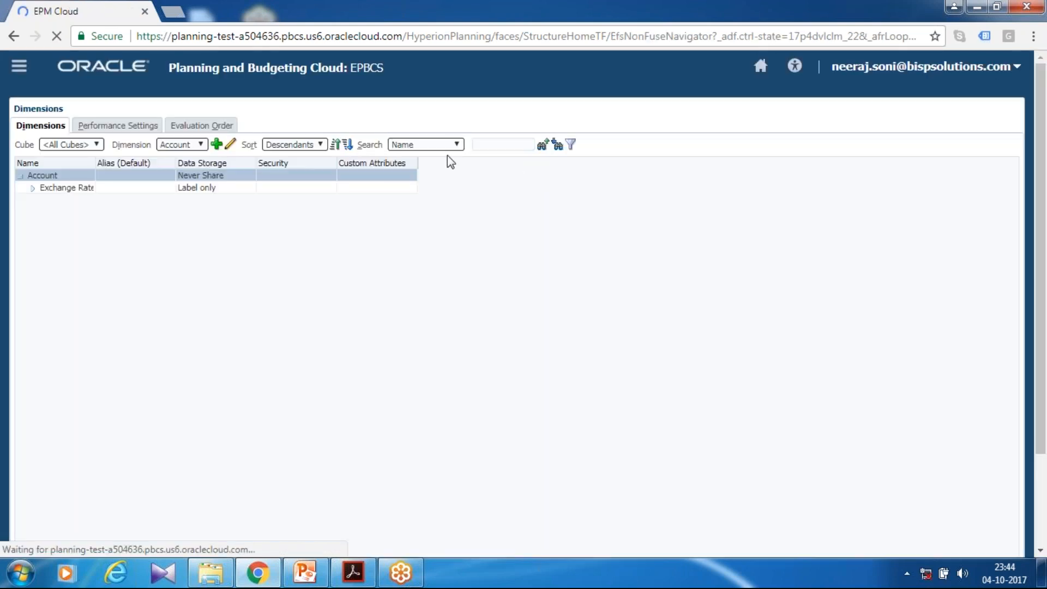
click(200, 145)
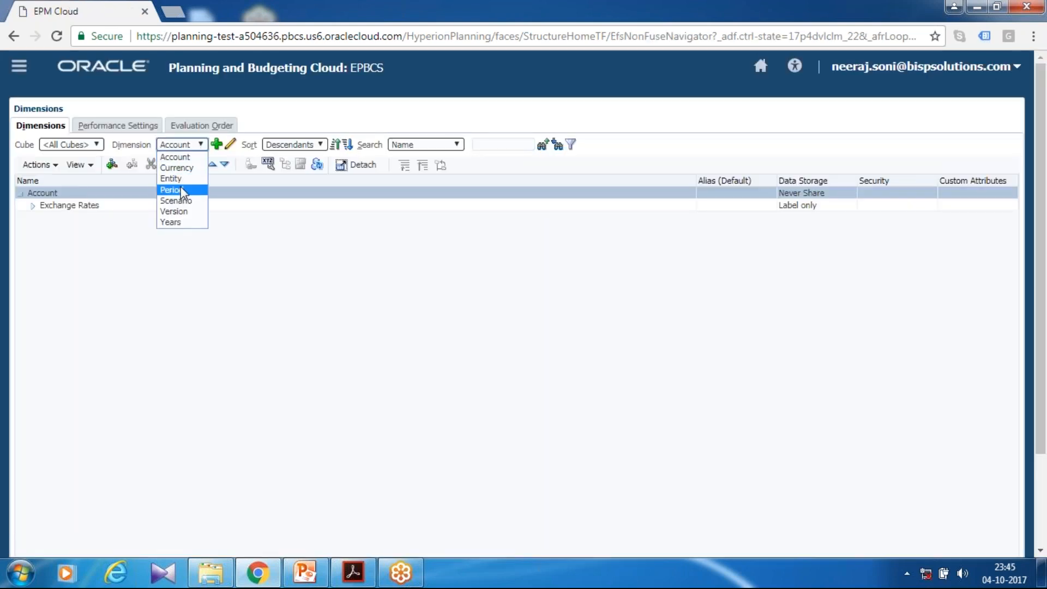
click(186, 178)
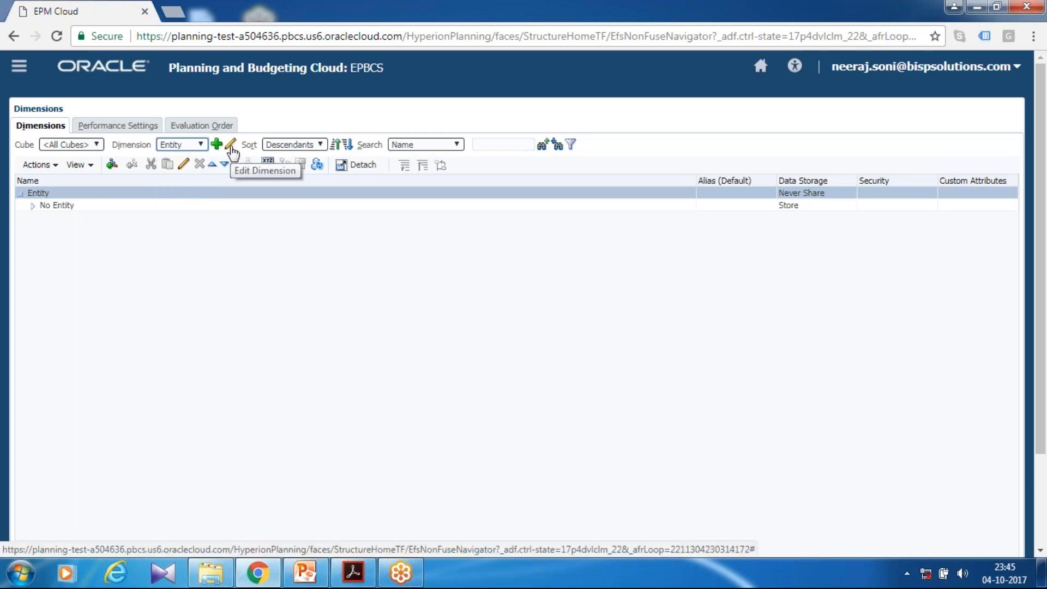
click(232, 148)
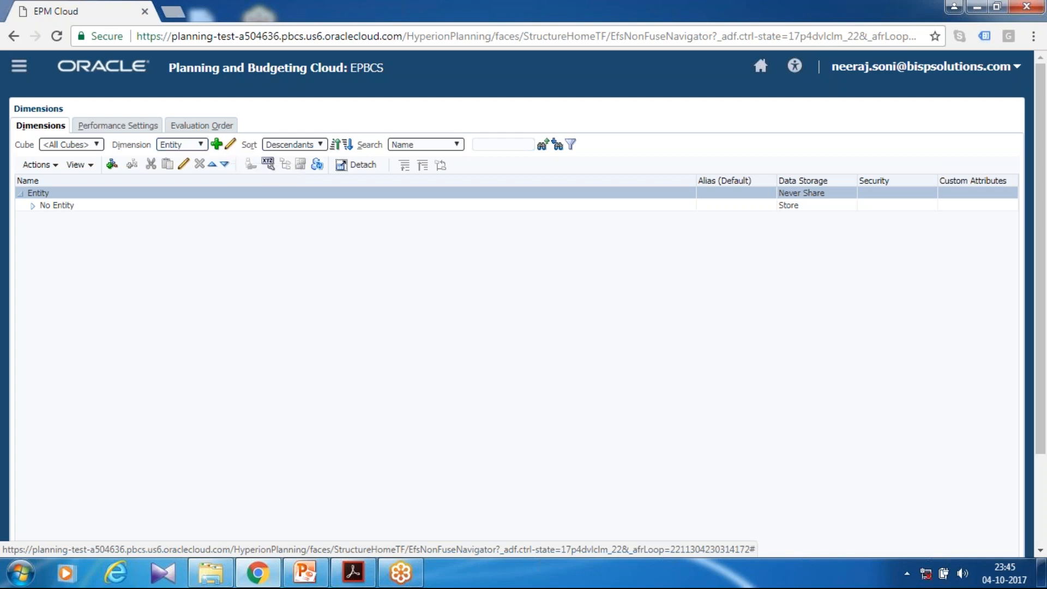
double_click(233, 163)
text(Department)
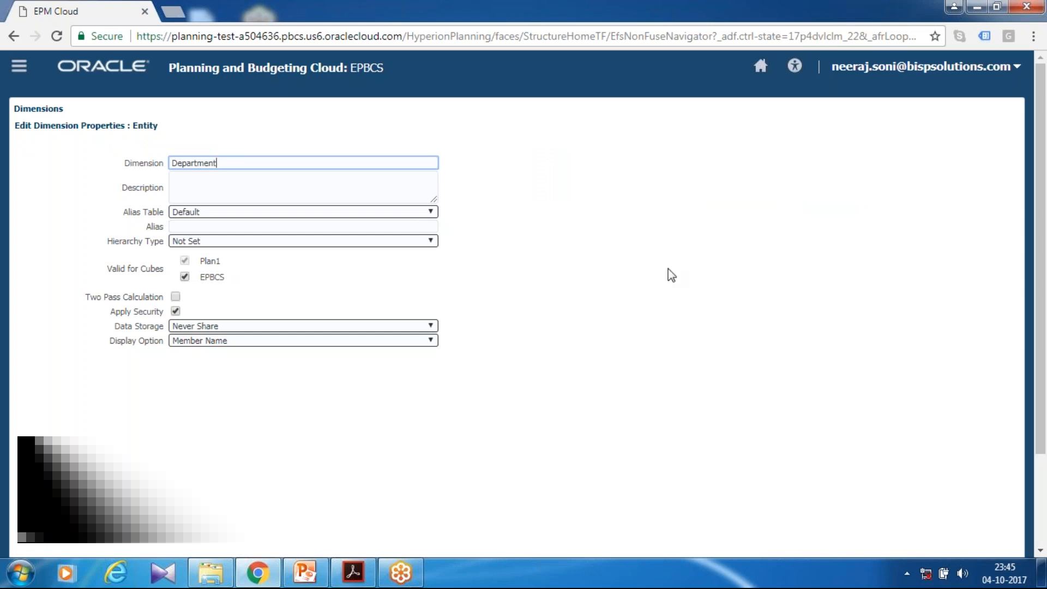
scroll(767, 305, down, 3)
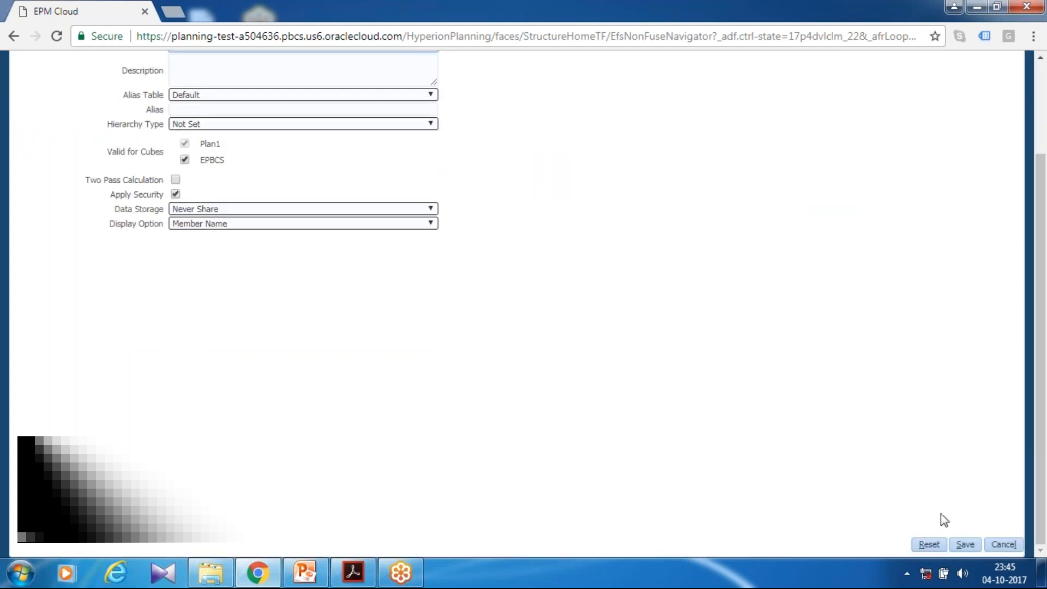
click(965, 544)
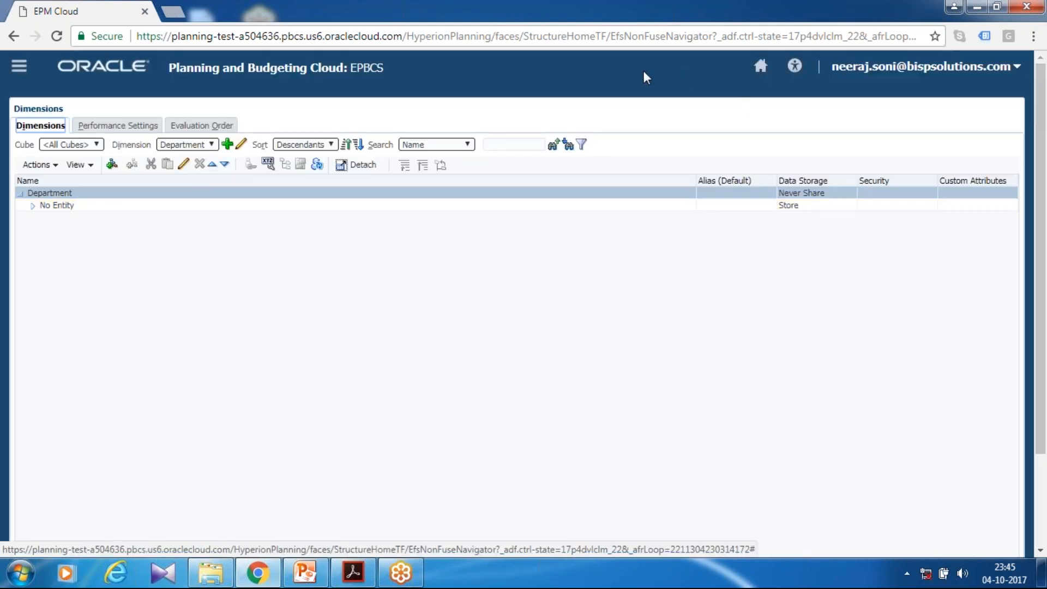
Open the feature enablement settings for Projects in the application's configuration
click(760, 66)
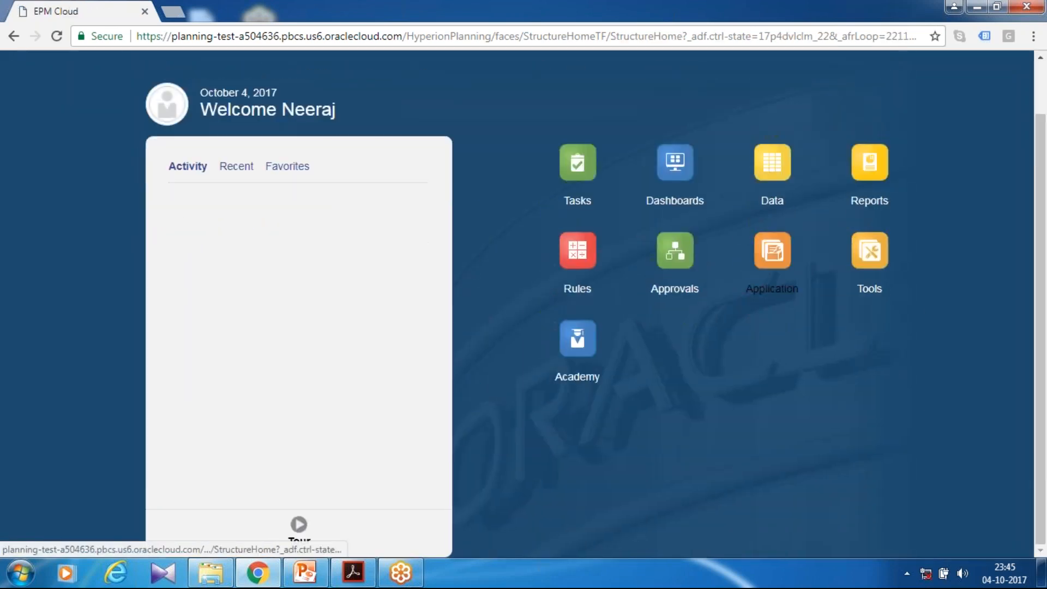
click(772, 288)
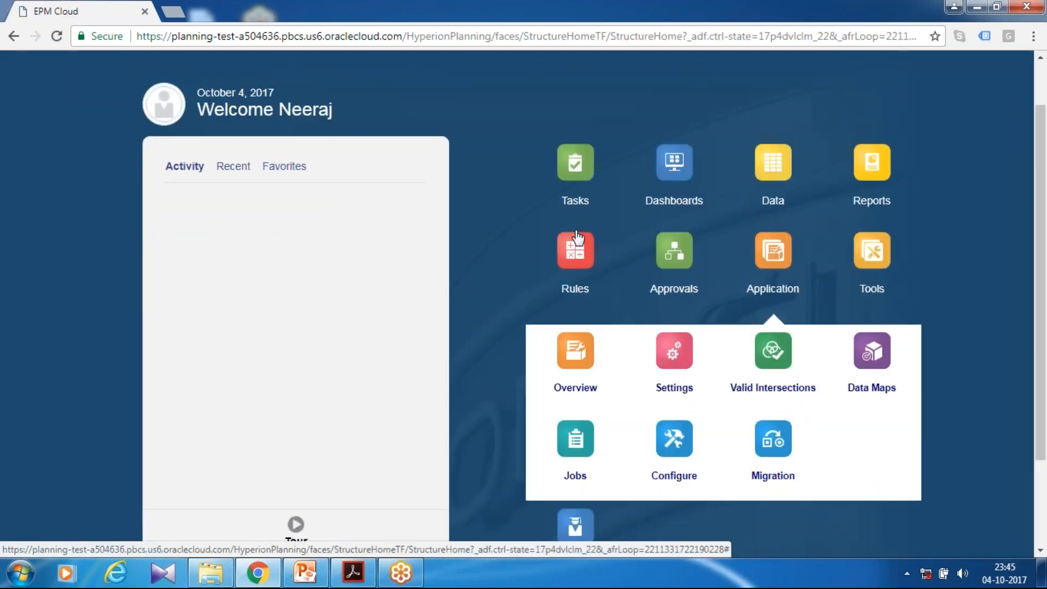
click(674, 442)
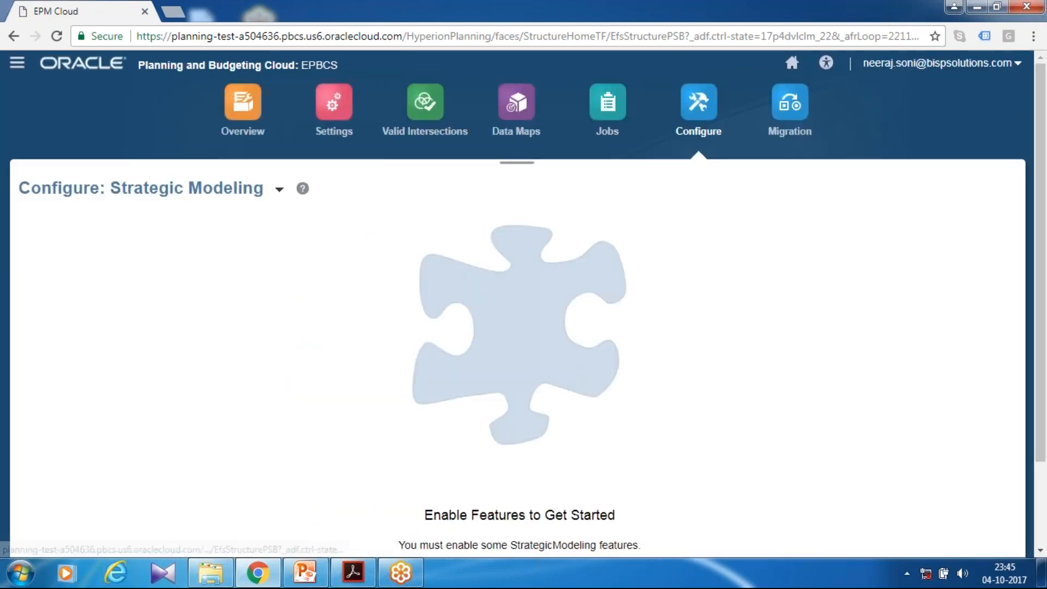
click(279, 190)
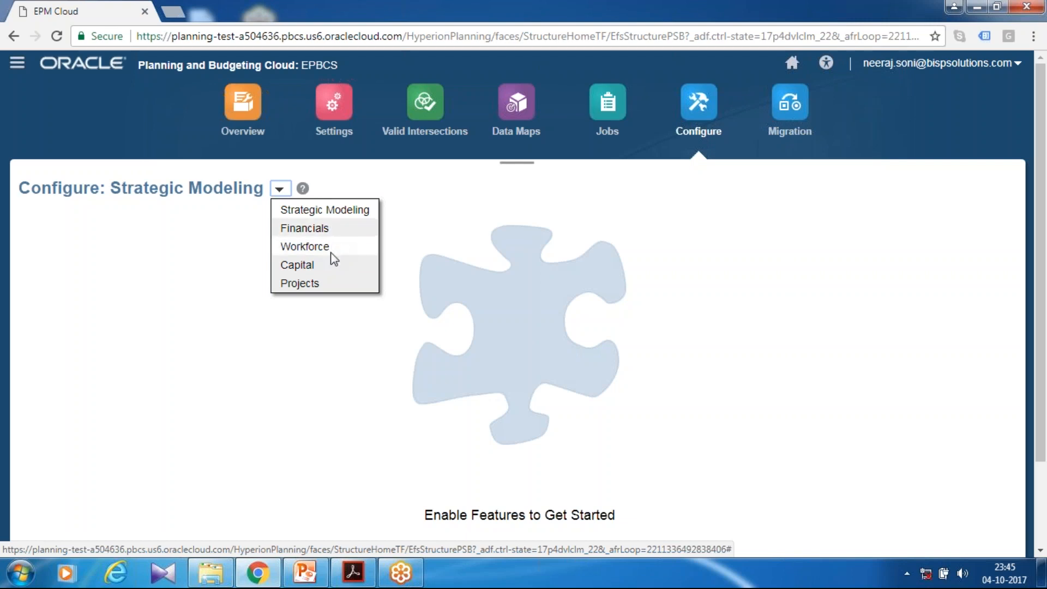
click(323, 284)
scroll(523, 306, down, 2)
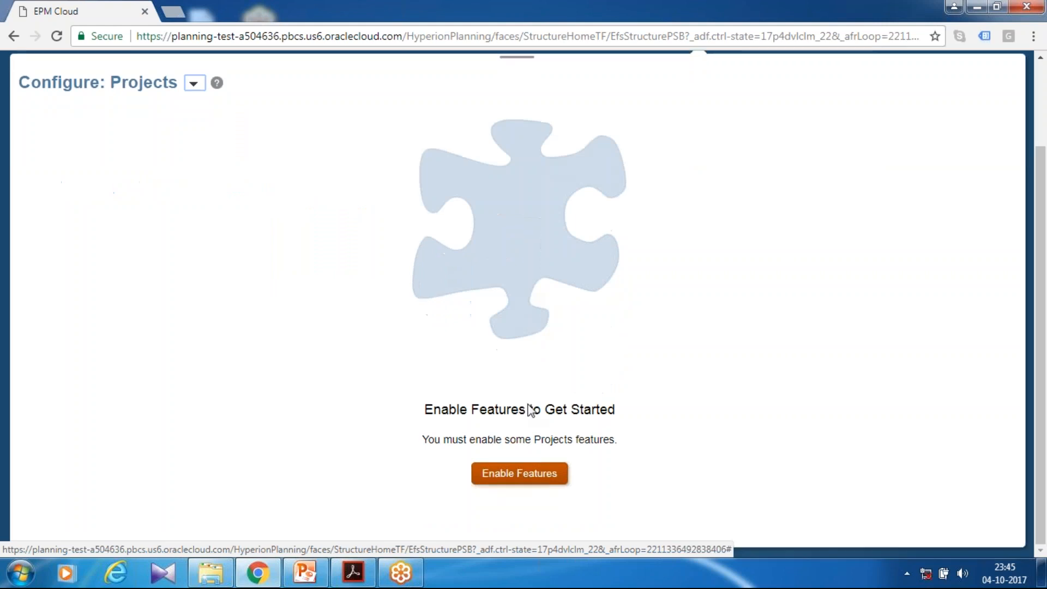
click(535, 480)
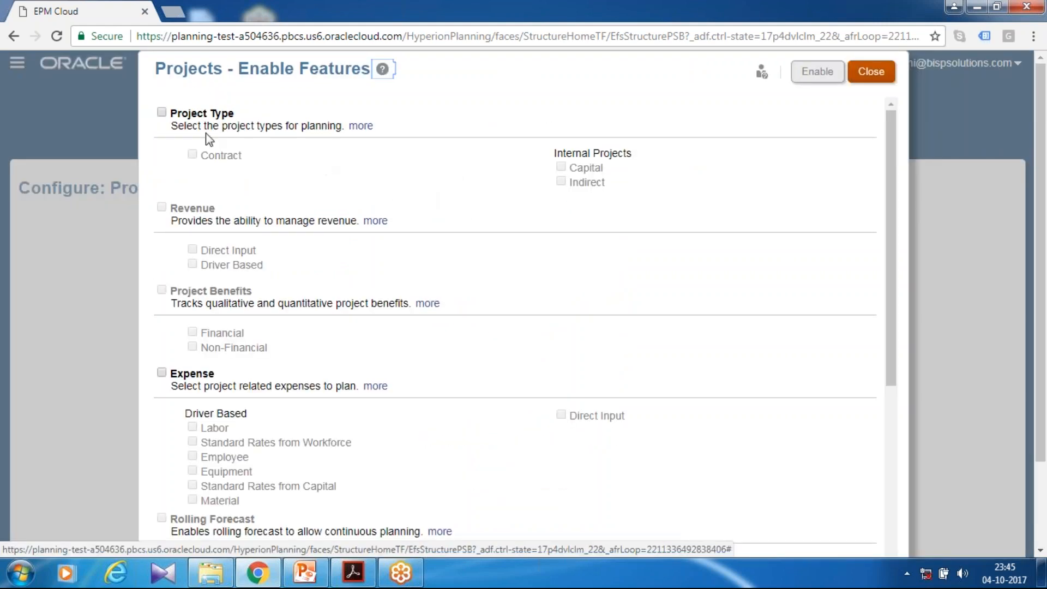
Select the Indirect project type and include Project Benefits with Financial and Non-Financial tracking
click(161, 113)
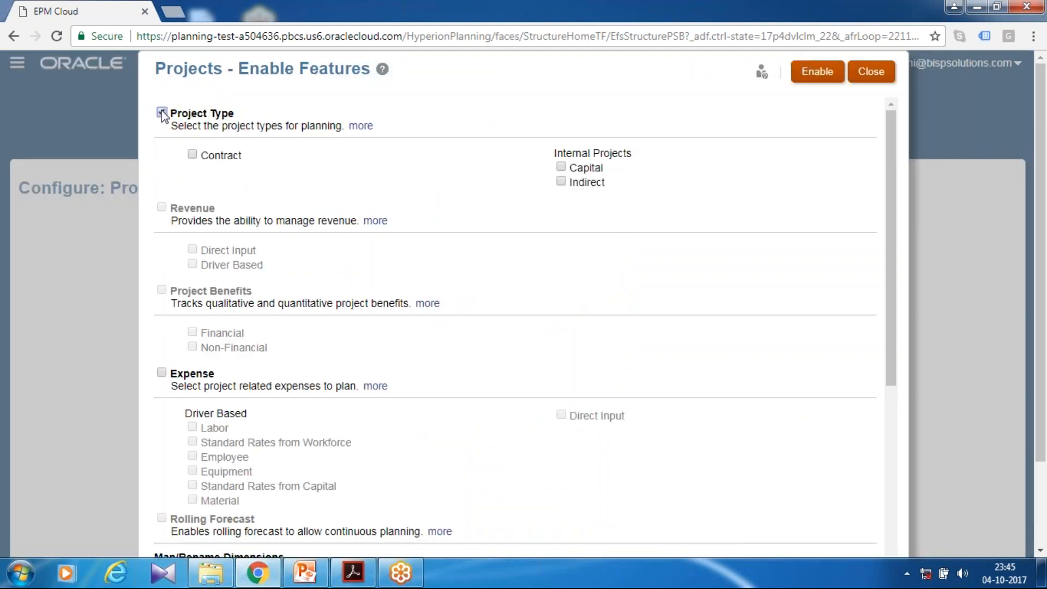
click(562, 181)
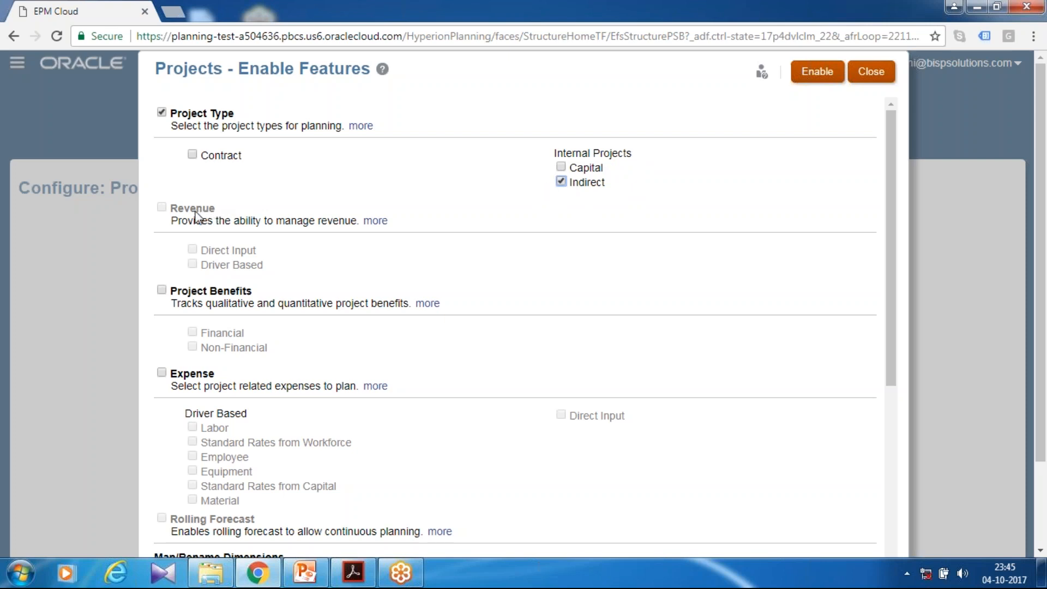
click(161, 289)
click(192, 332)
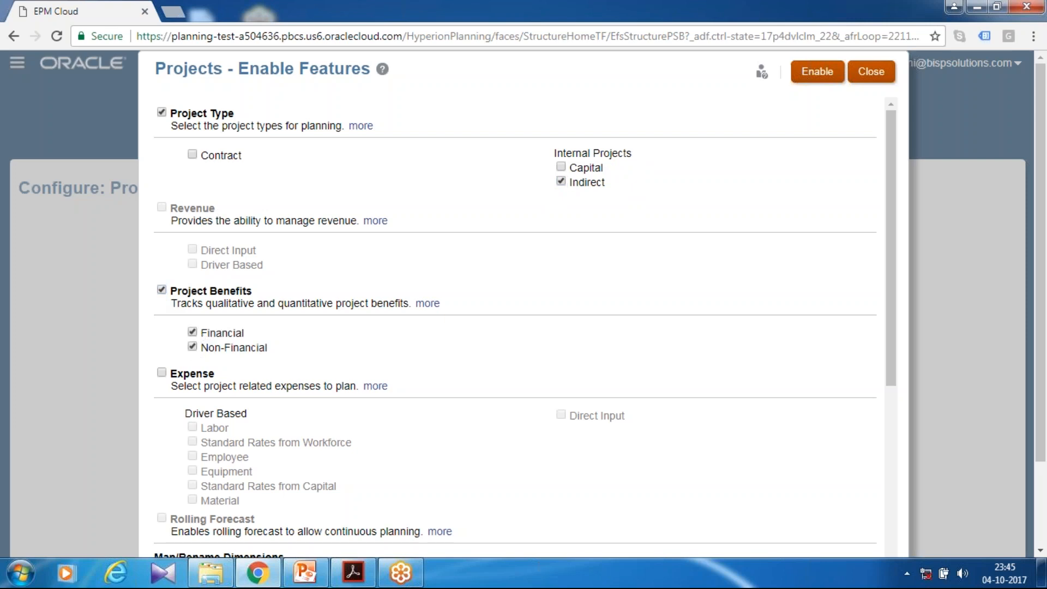
Include project Expense planning with driver-based Labor and Direct Input
click(162, 373)
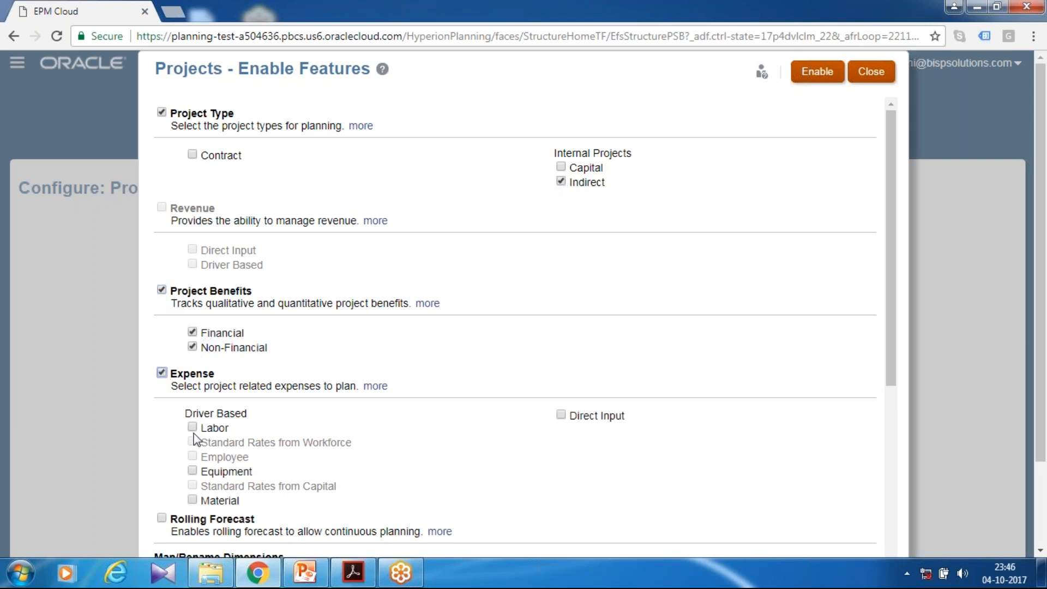
click(193, 428)
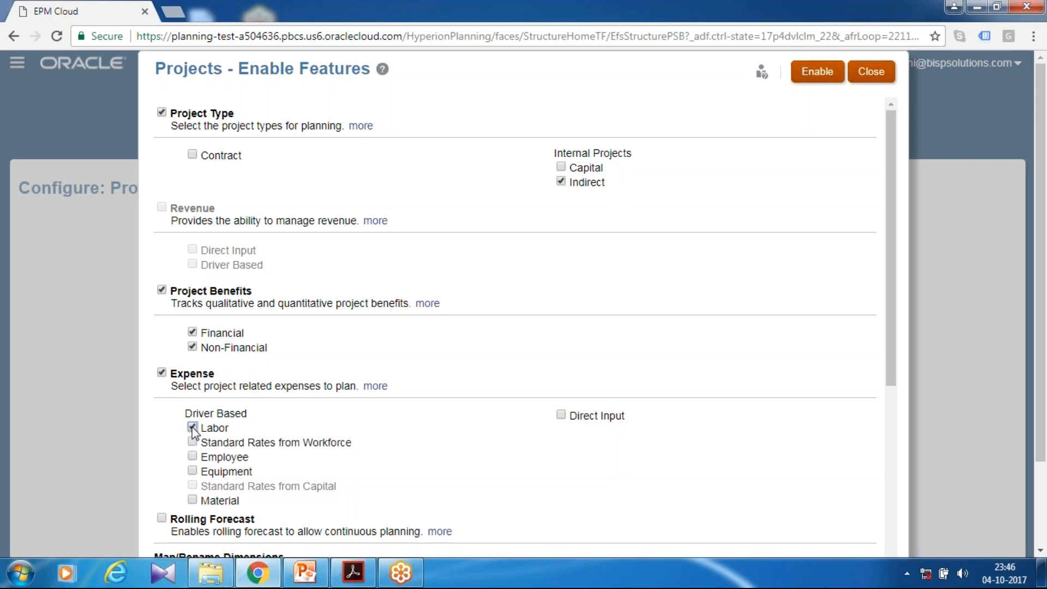
click(561, 417)
scroll(374, 276, down, 3)
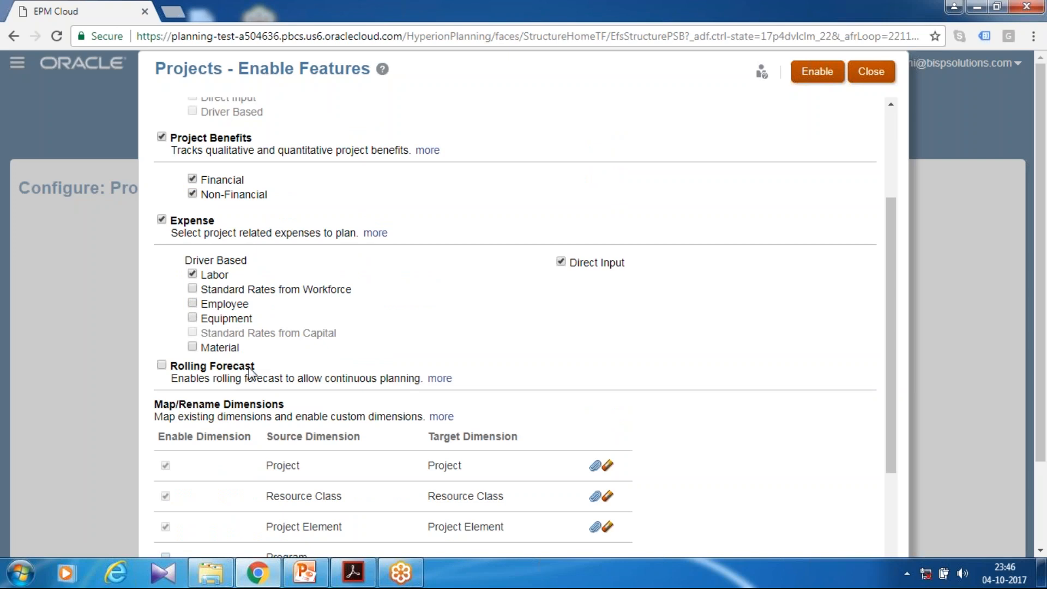
scroll(269, 423, down, 3)
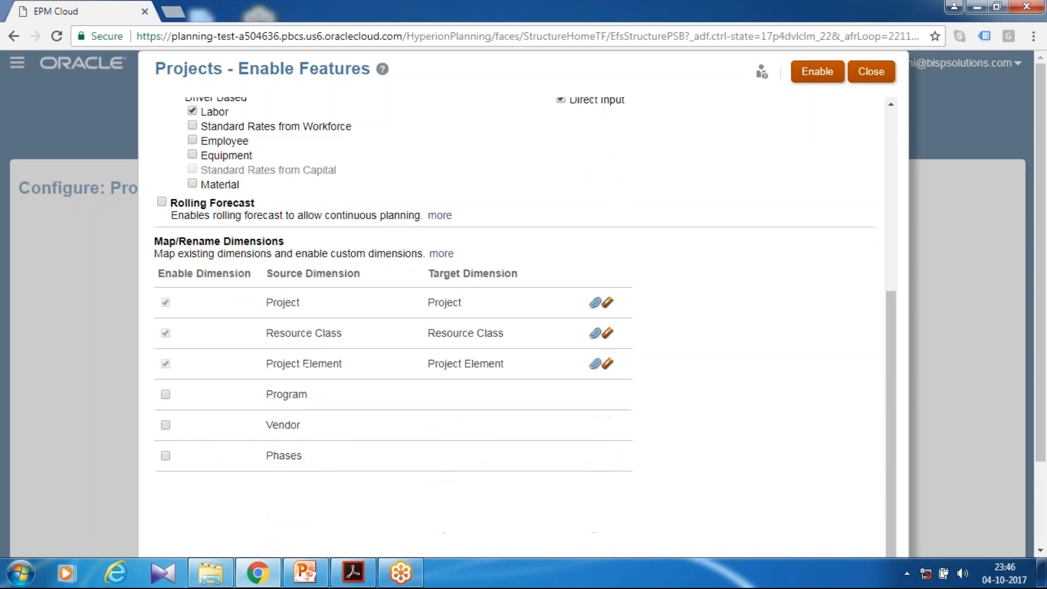
Enable the Program custom dimension and apply the selected Projects features, confirming the enablement
click(166, 395)
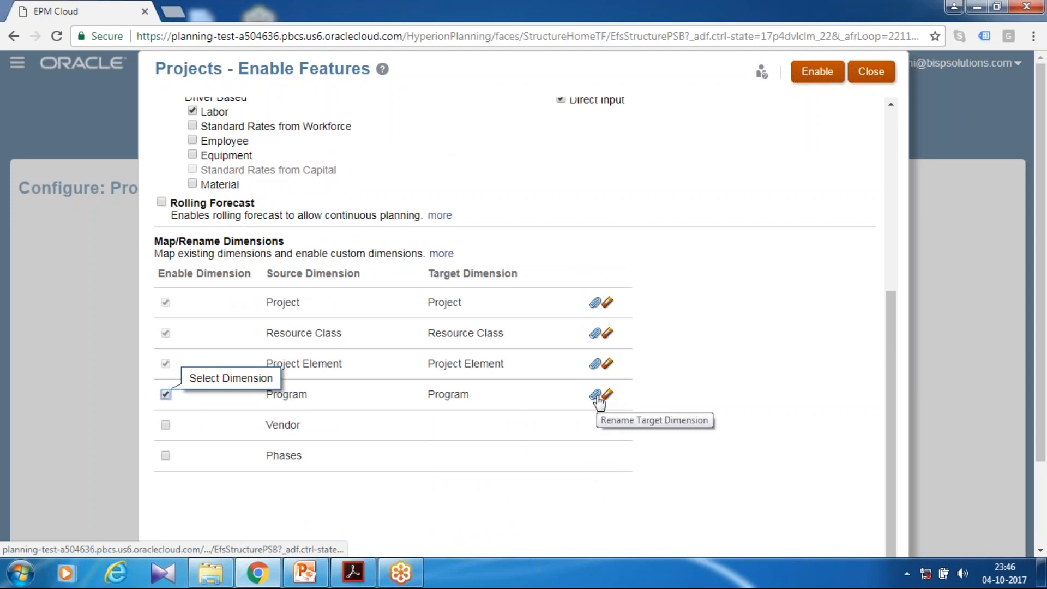
scroll(638, 370, up, 6)
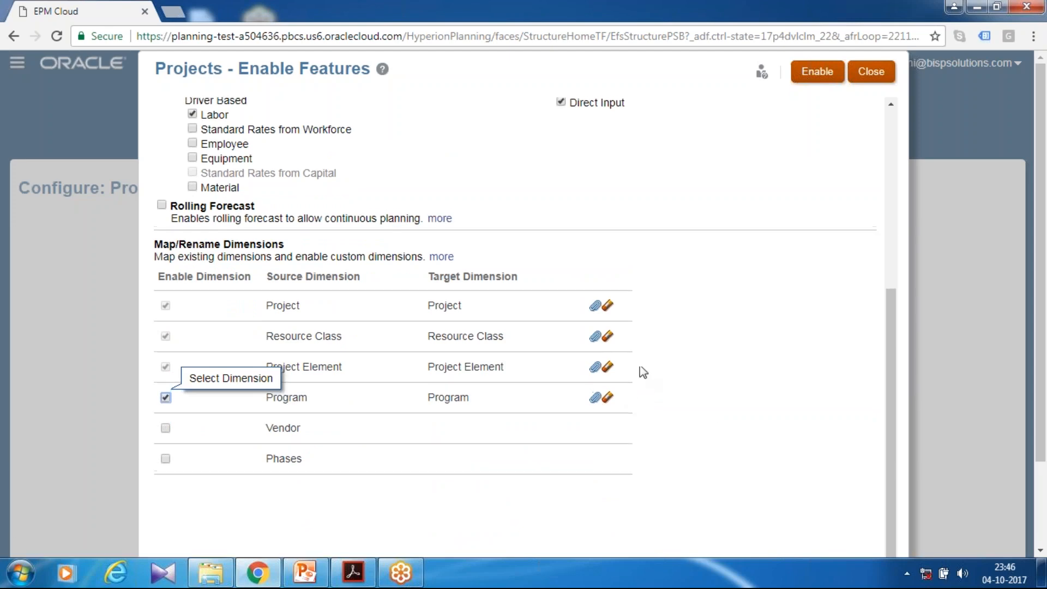
click(808, 86)
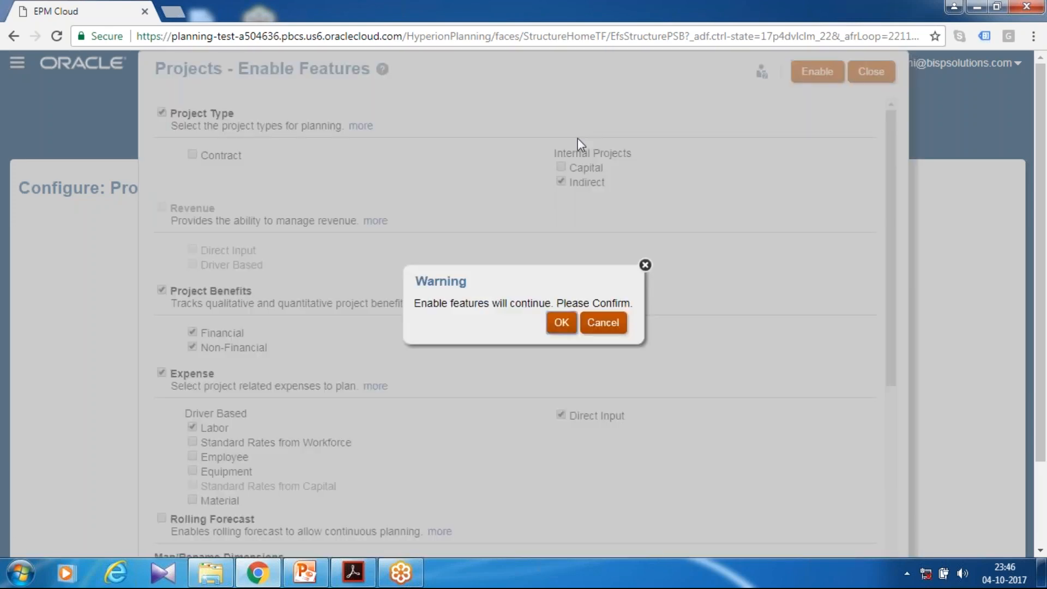
click(561, 320)
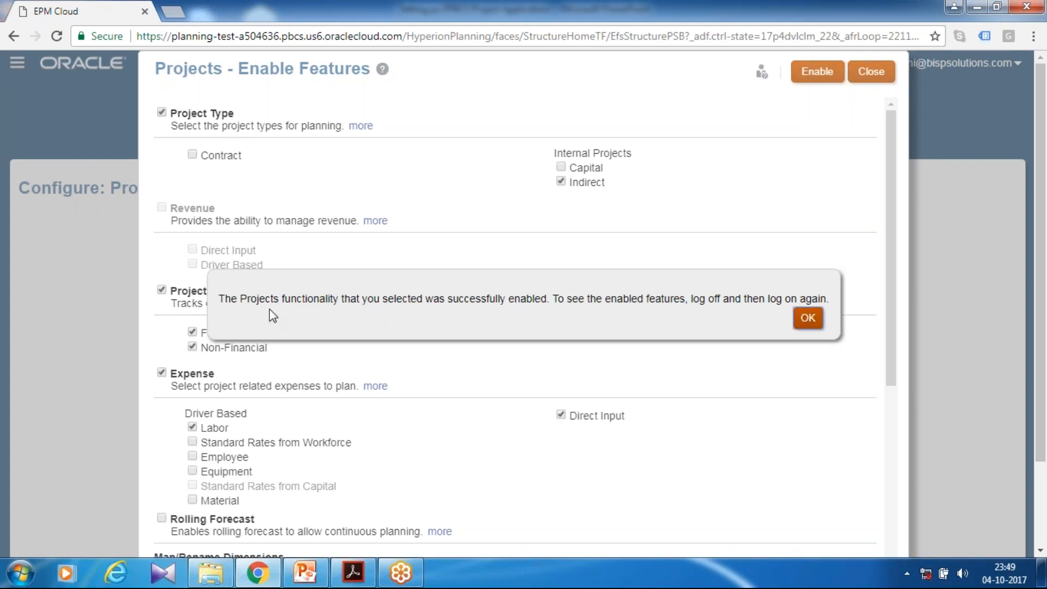
click(809, 318)
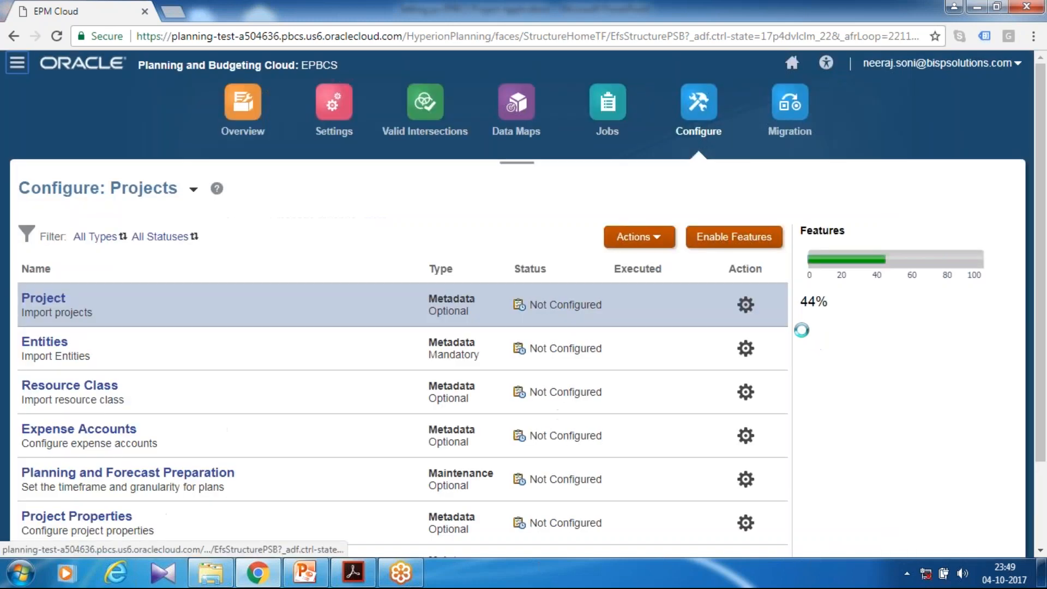
Sign out of the application and sign back in with the saved account credentials
click(1017, 64)
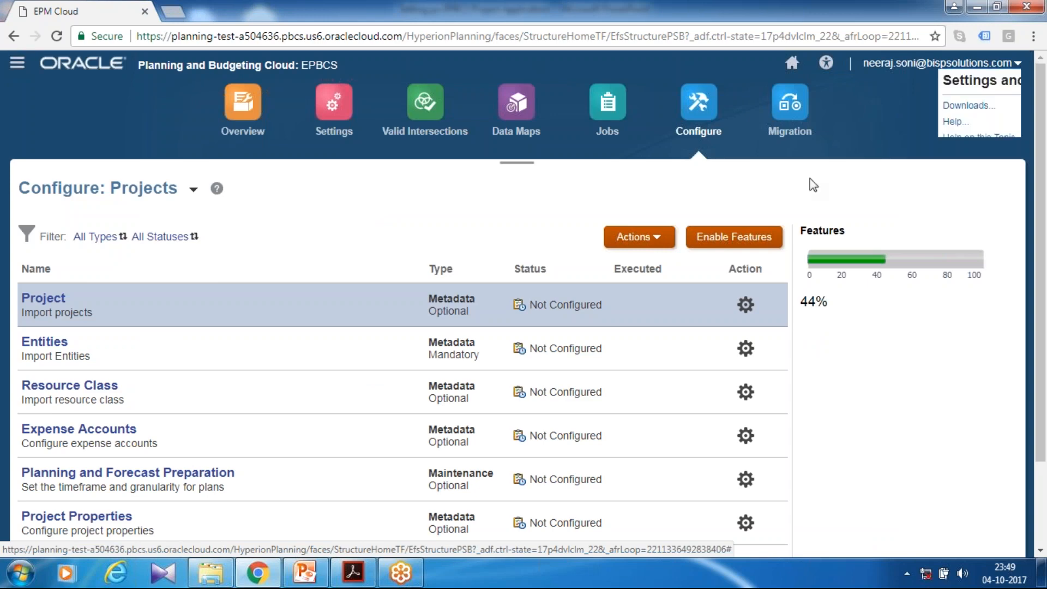
click(851, 214)
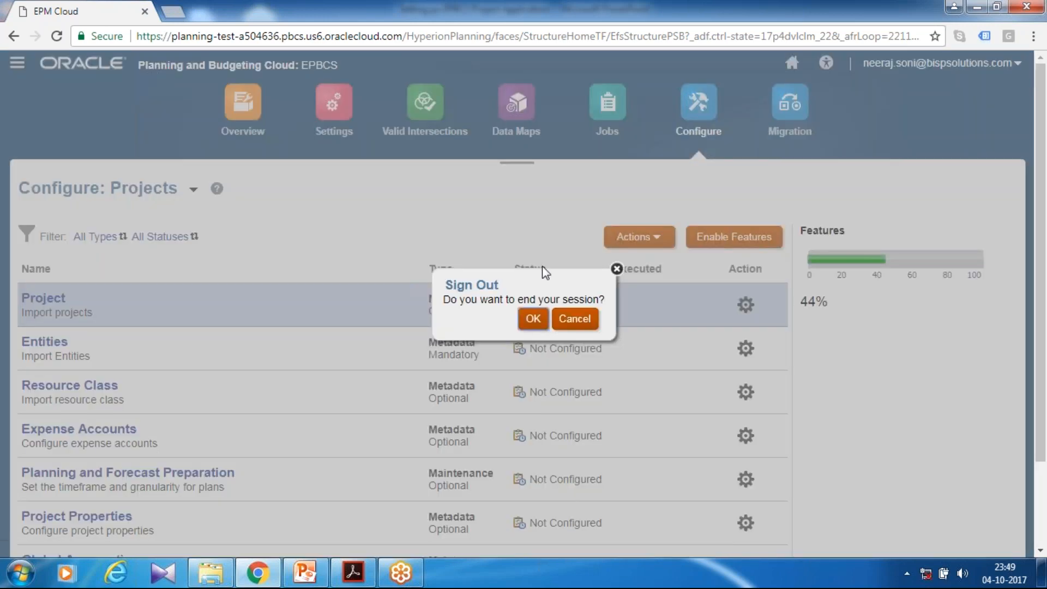
click(532, 318)
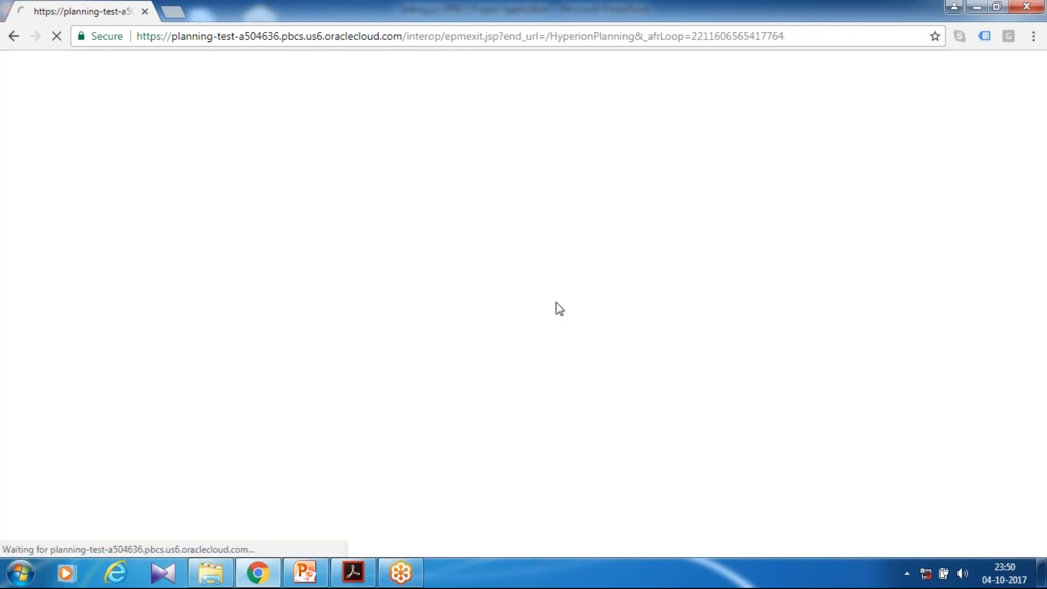
click(439, 383)
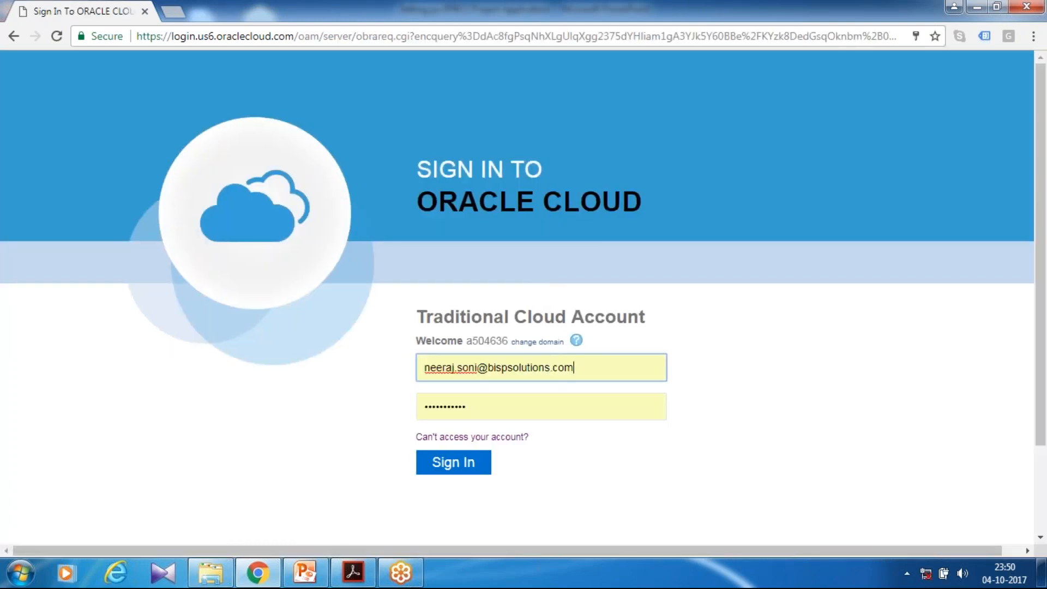
click(472, 465)
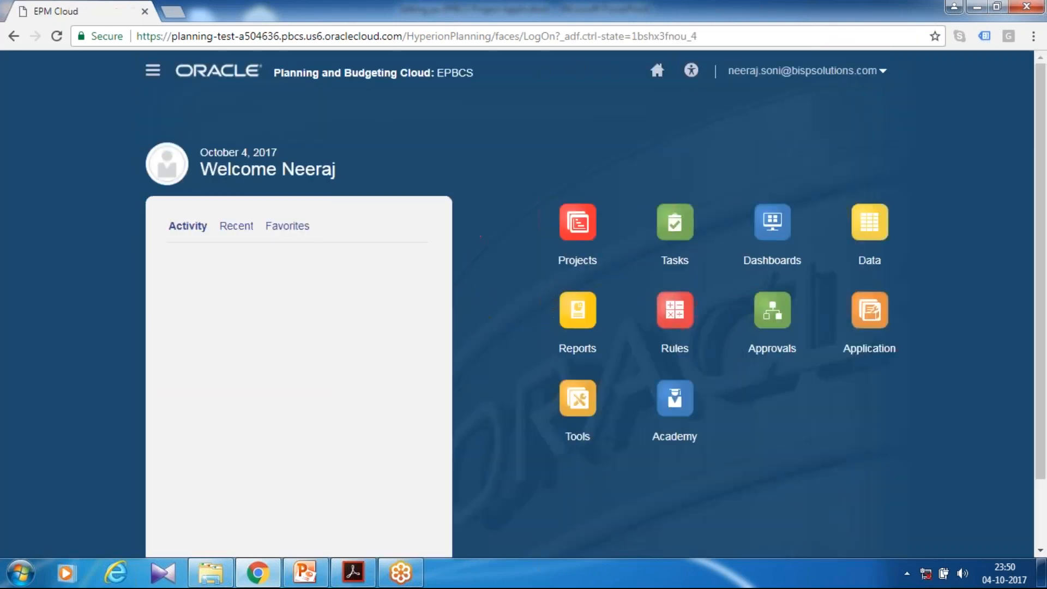
View the Projects components on the home page and review the configuration tasks listed for Projects
click(579, 248)
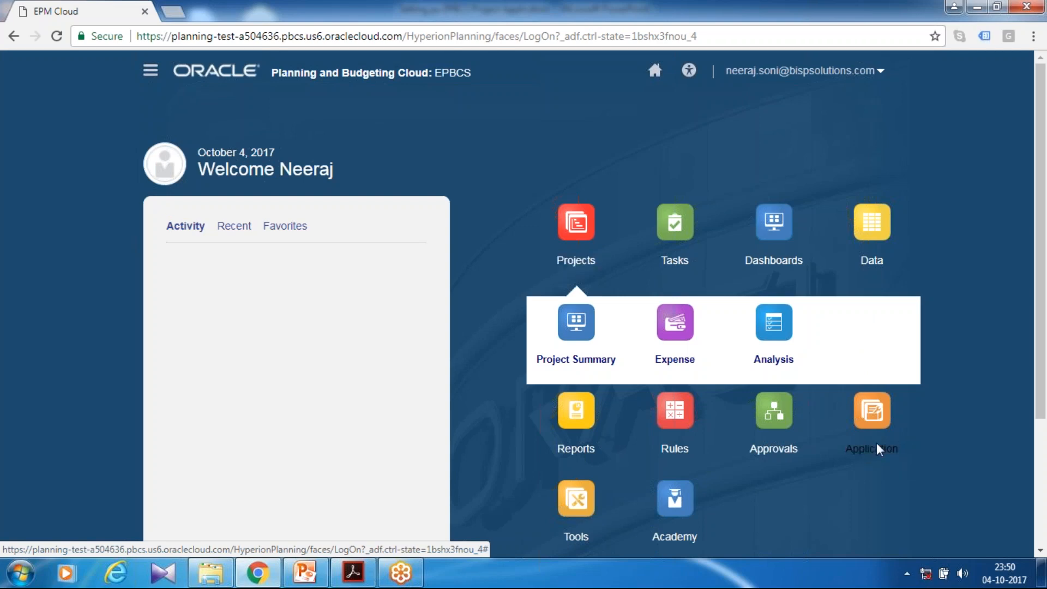
click(870, 449)
scroll(710, 315, down, 2)
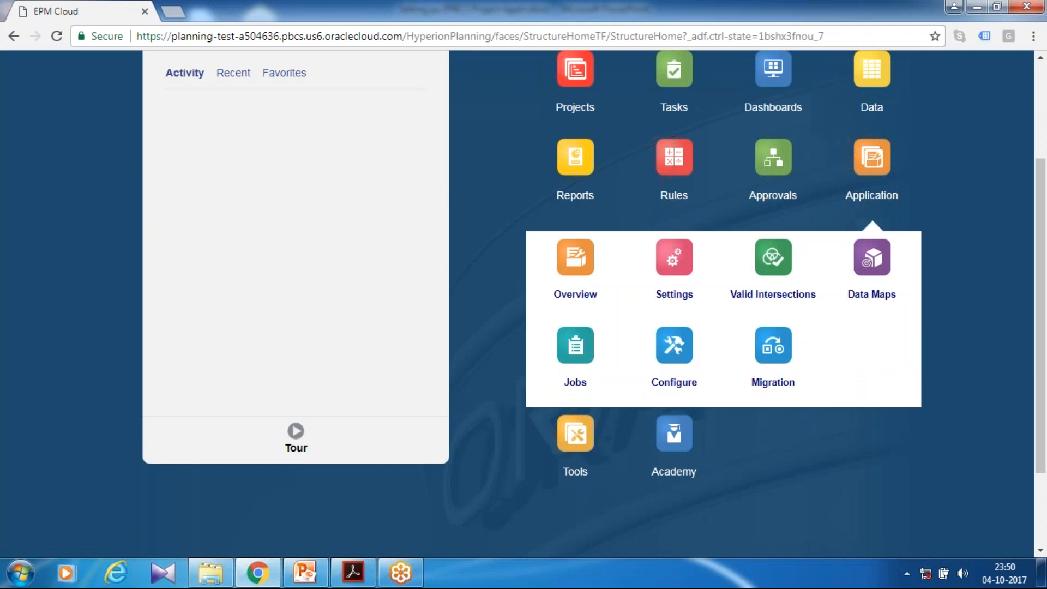
click(676, 382)
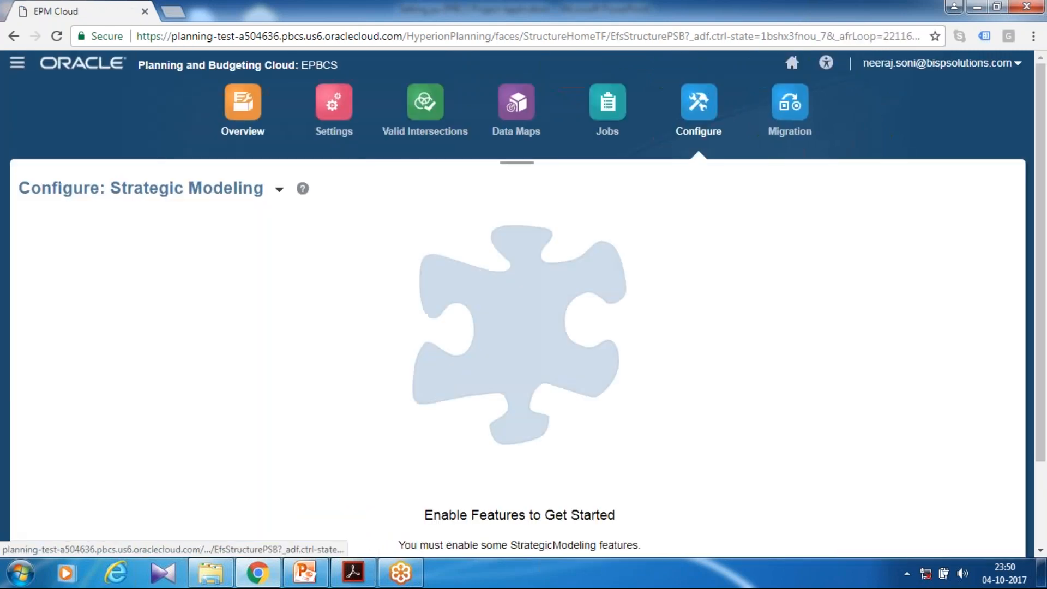
click(284, 194)
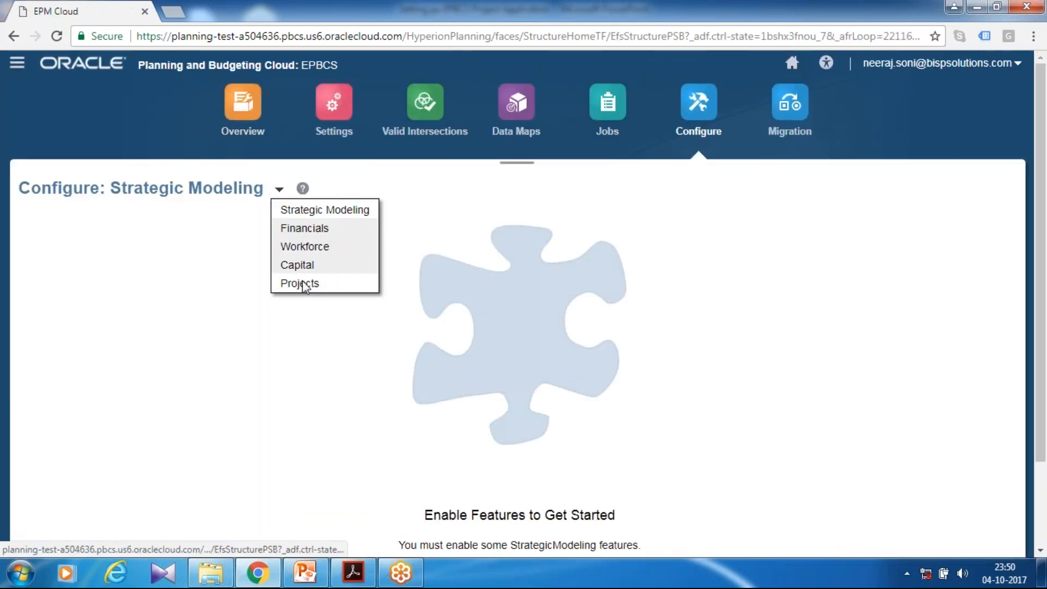
click(304, 284)
scroll(196, 232, down, 2)
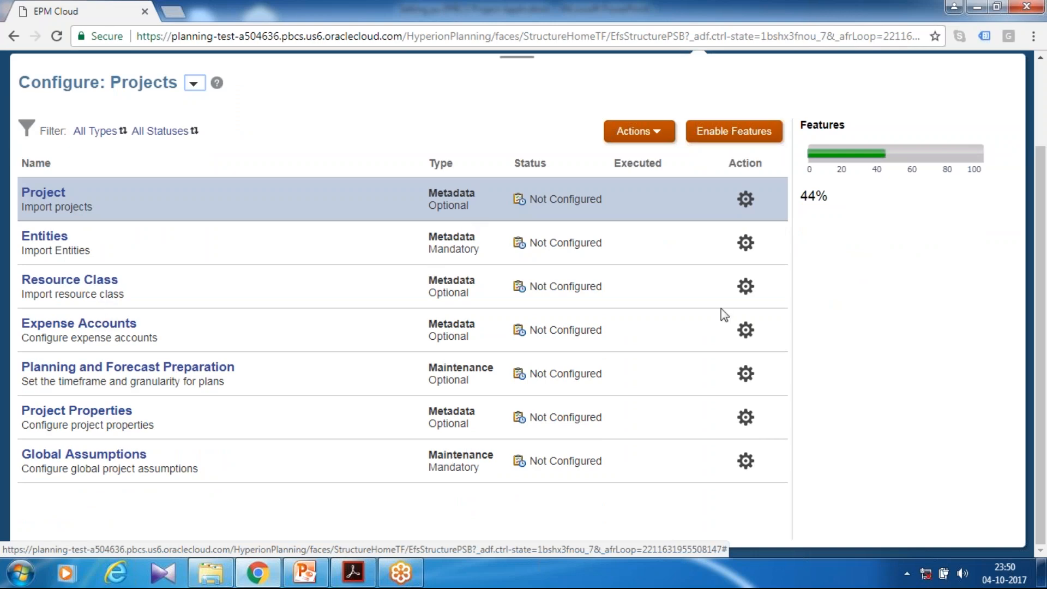
scroll(724, 315, up, 2)
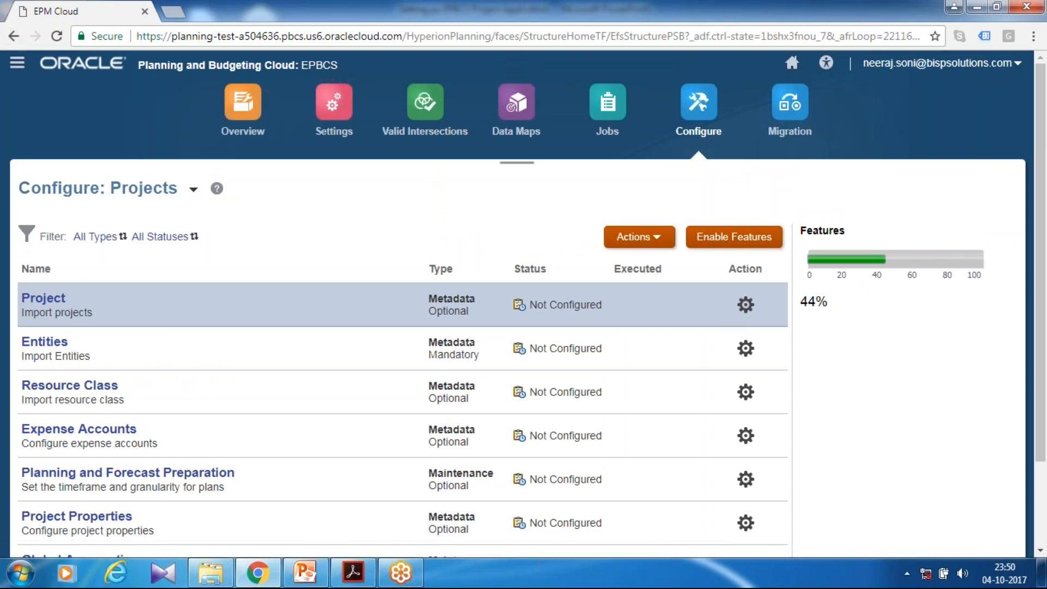
Look through the Navigator, then examine the application overview, its cubes and the dimensions of the Plan1 cube
click(17, 63)
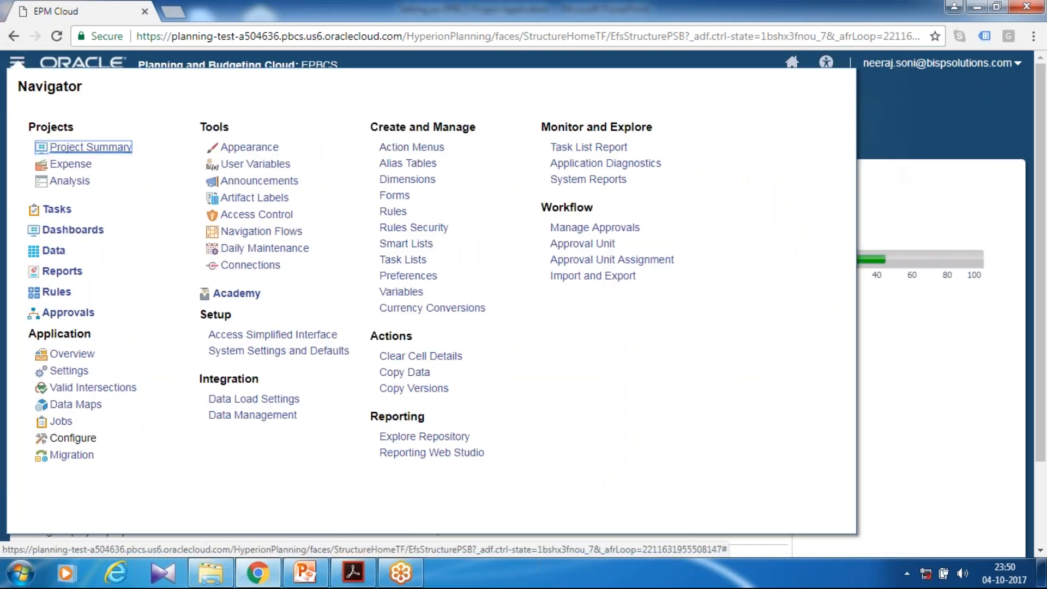
click(884, 165)
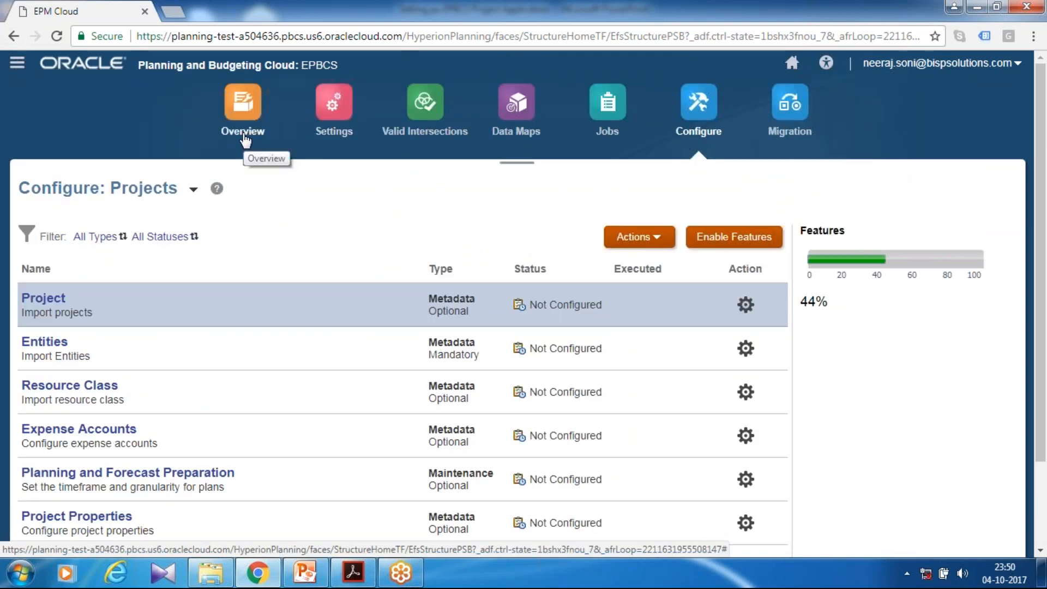
click(244, 143)
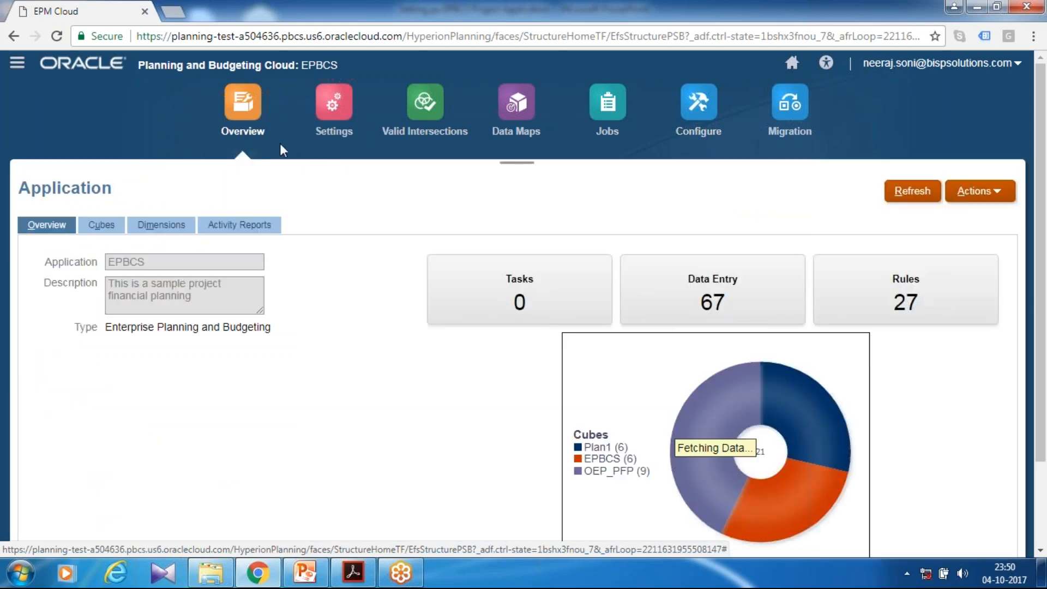
click(102, 225)
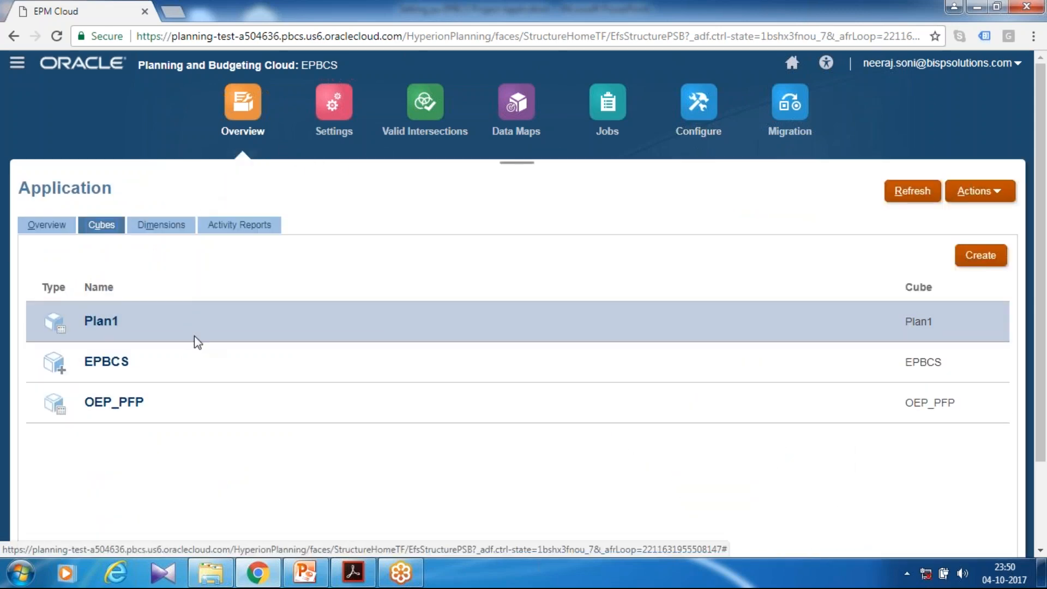
click(162, 225)
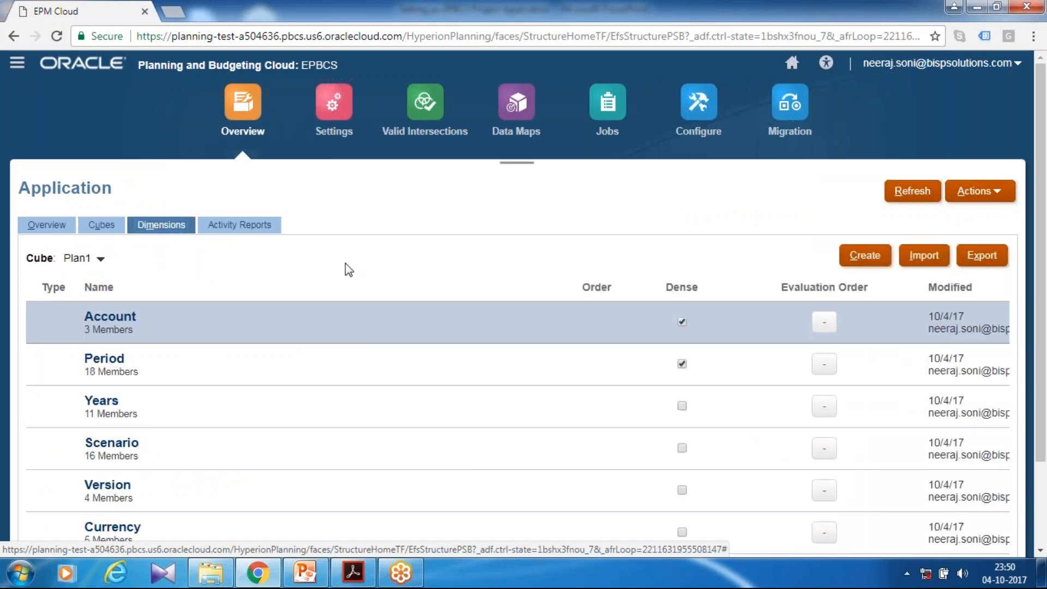
scroll(345, 263, down, 2)
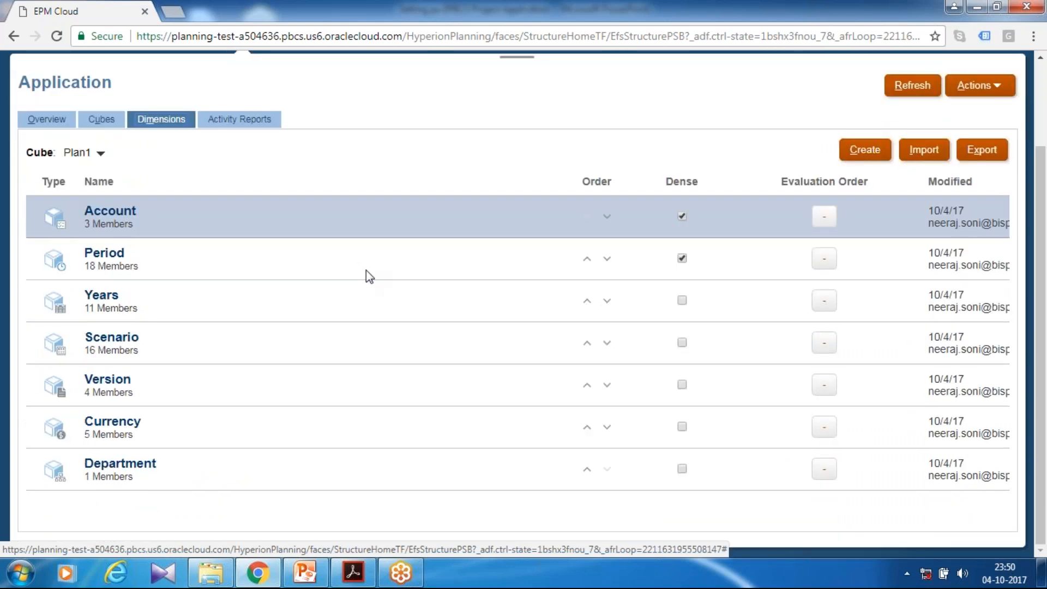
scroll(366, 270, up, 2)
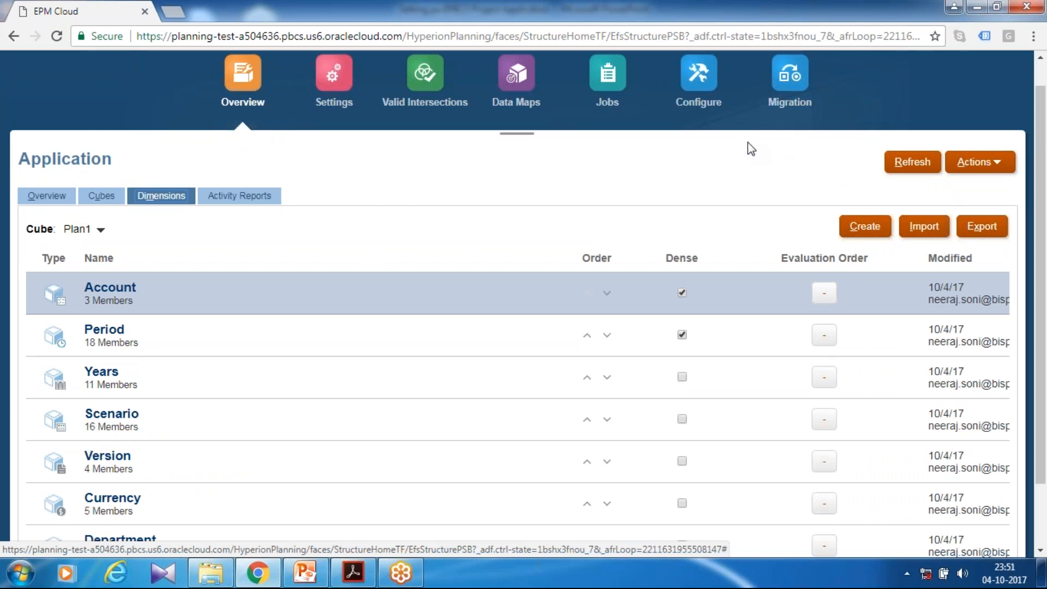
Open the Entities metadata import from the Projects configuration
click(681, 105)
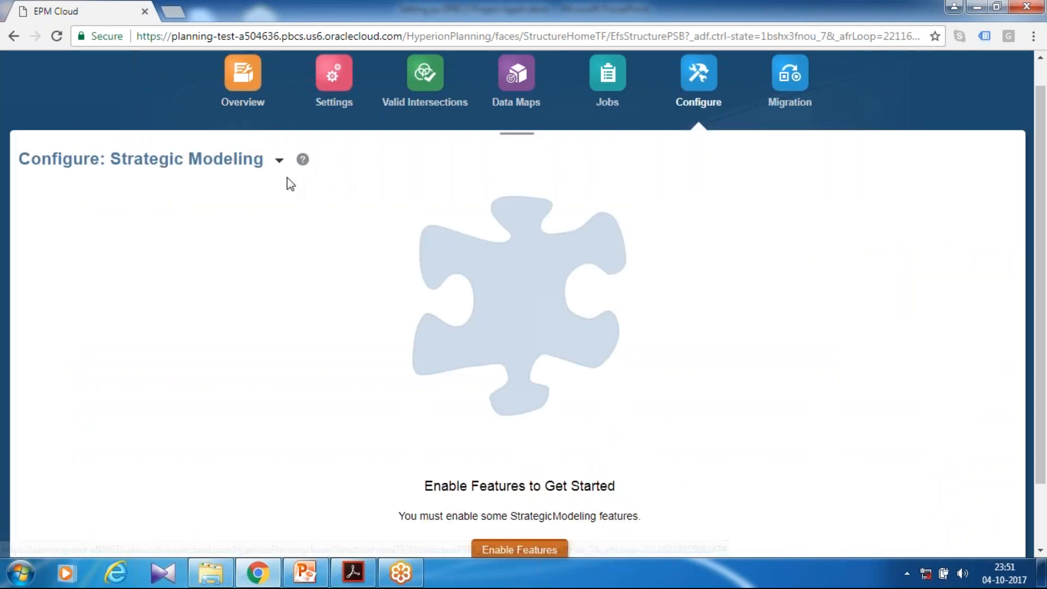
click(279, 161)
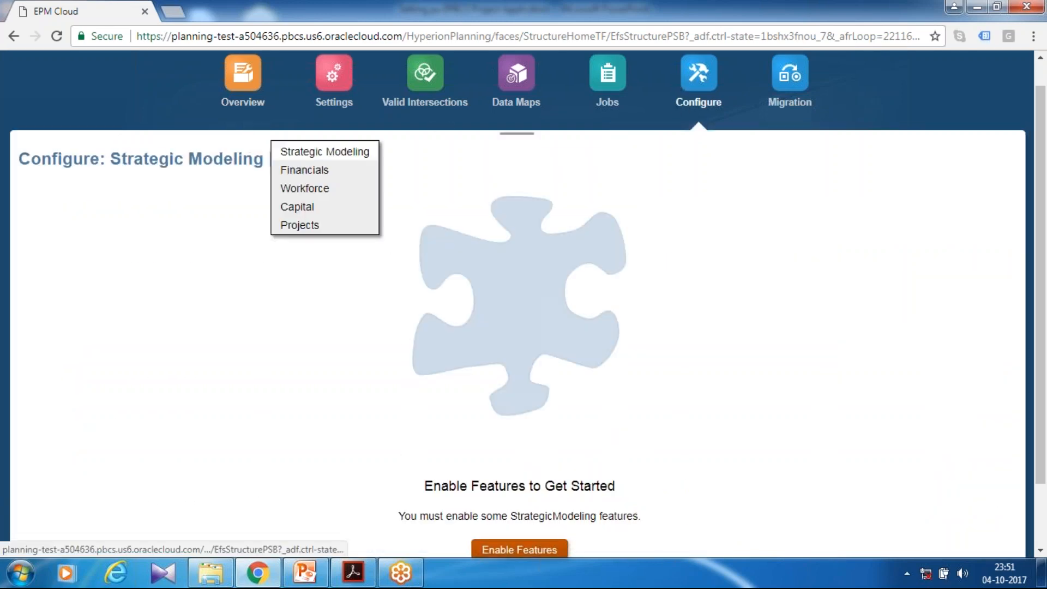
click(293, 228)
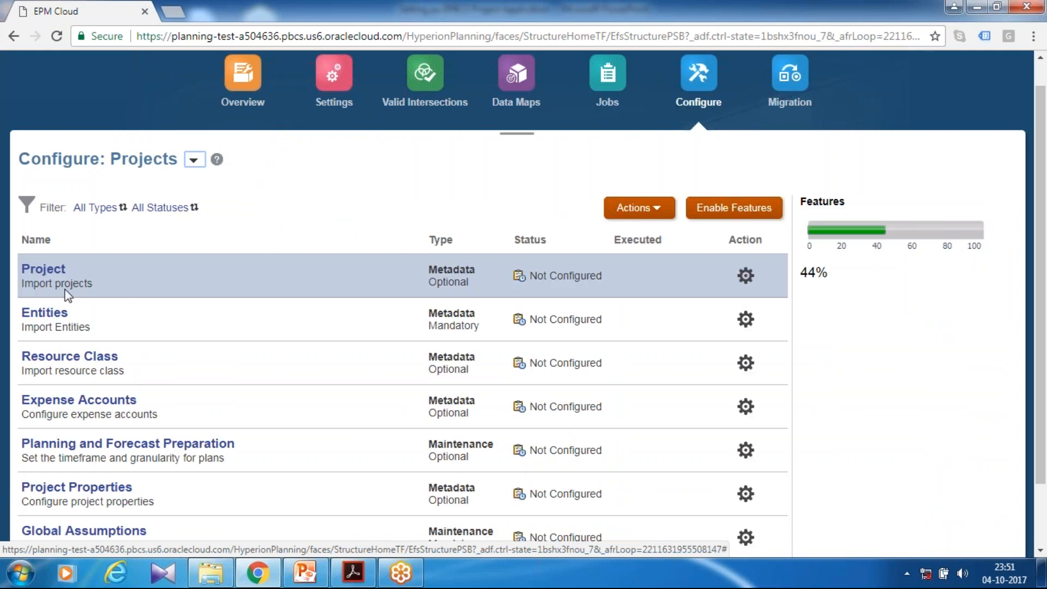
click(38, 321)
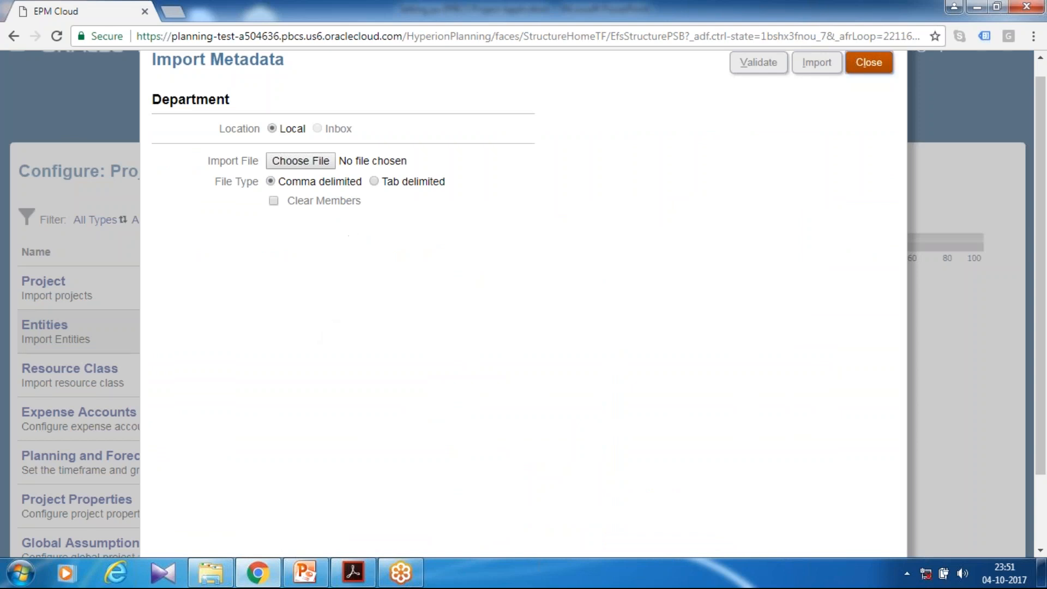
Choose the local comma-delimited file Department.csv as the Department import file and validate its metadata
click(304, 158)
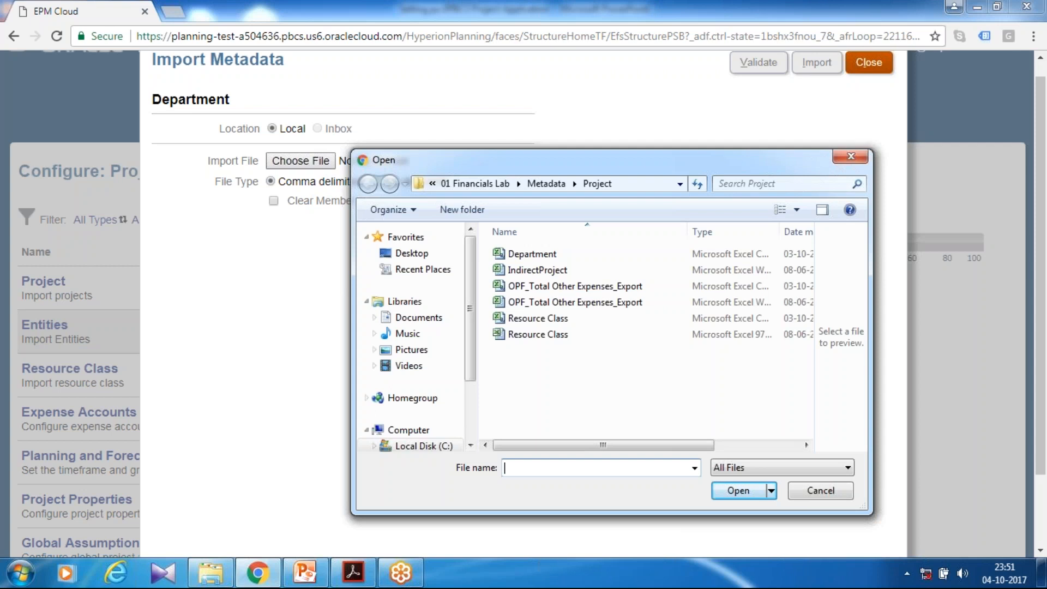
click(567, 254)
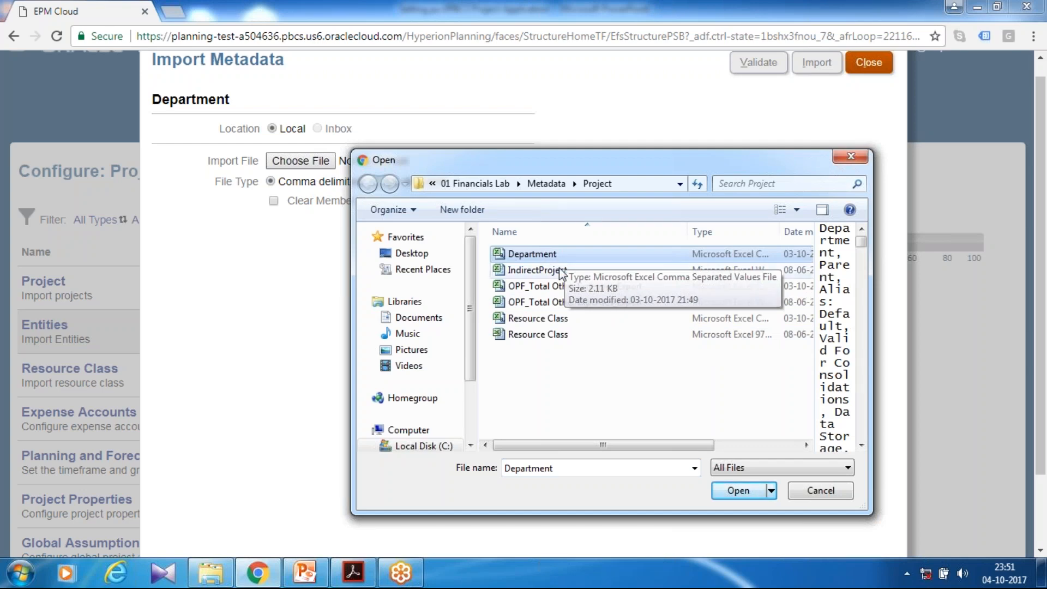
click(739, 494)
click(757, 63)
click(609, 308)
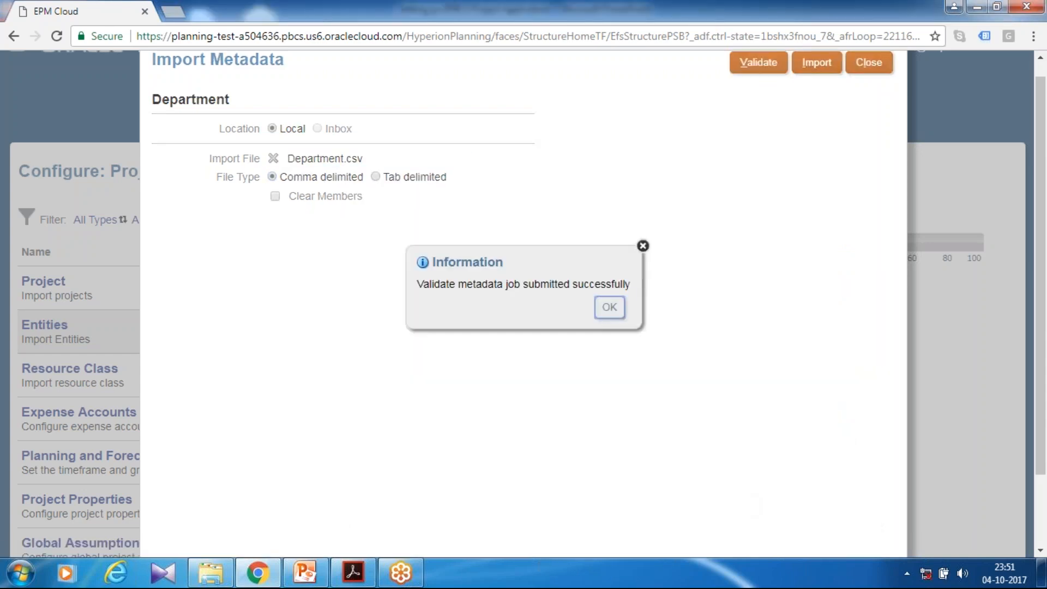
Import the Department metadata without the database refresh option and acknowledge the submitted job
click(814, 63)
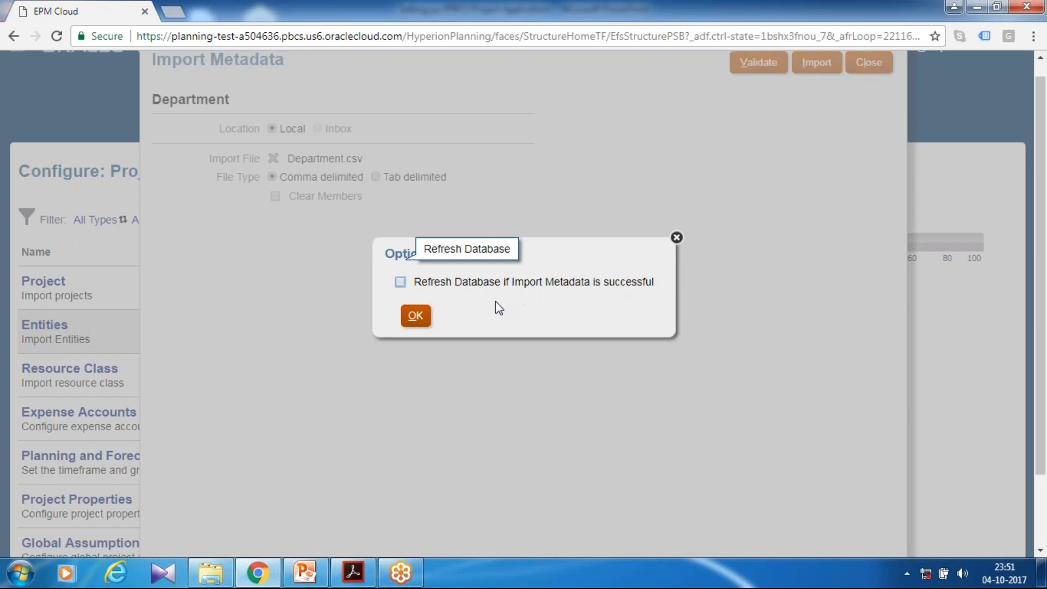
click(417, 317)
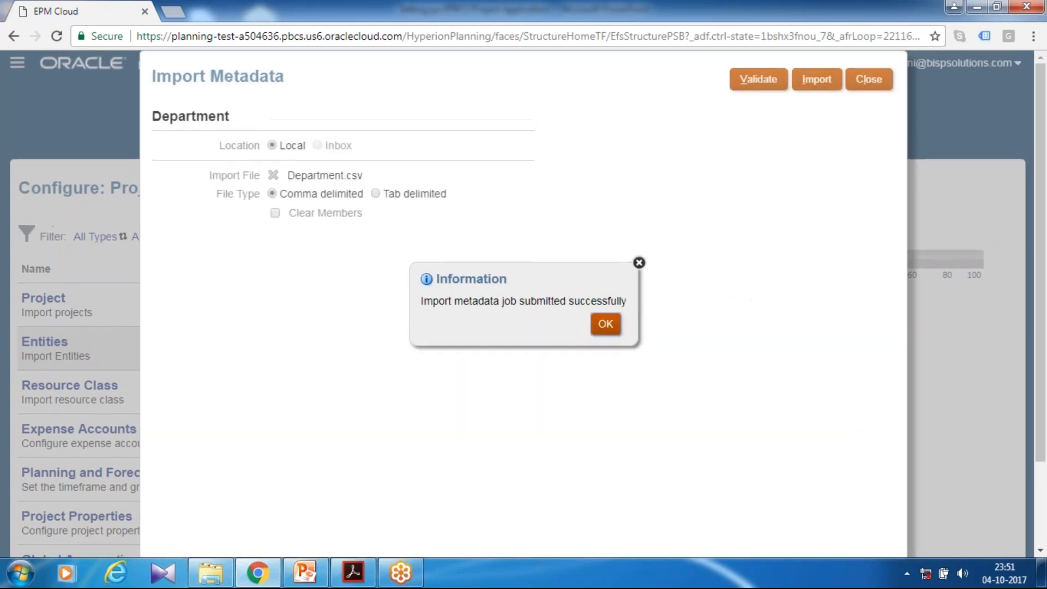
key(Return)
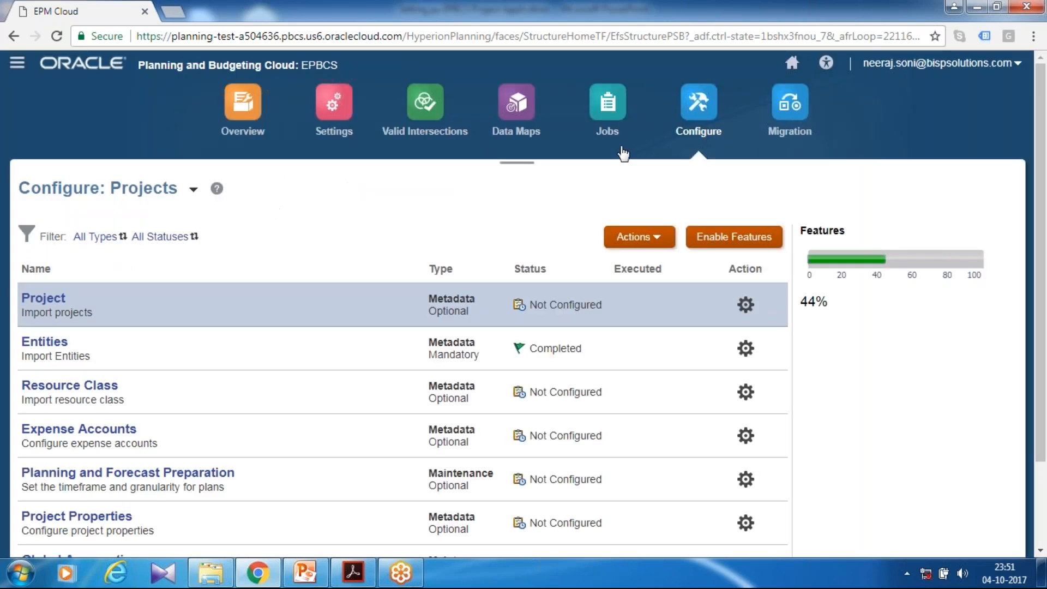
Check the recent activity of the metadata jobs and return to the application's configuration page
click(614, 128)
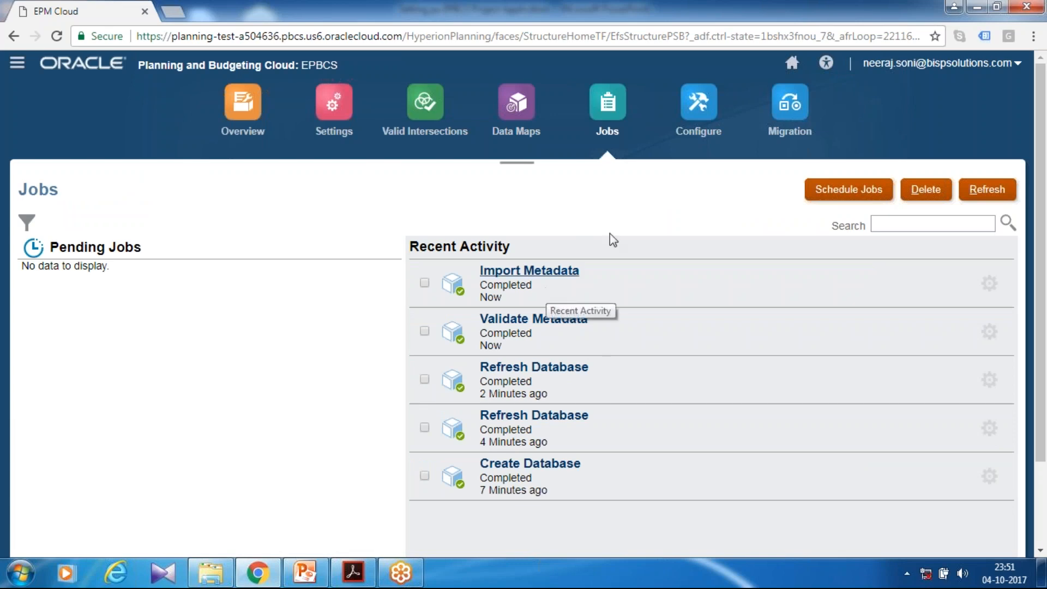
click(701, 107)
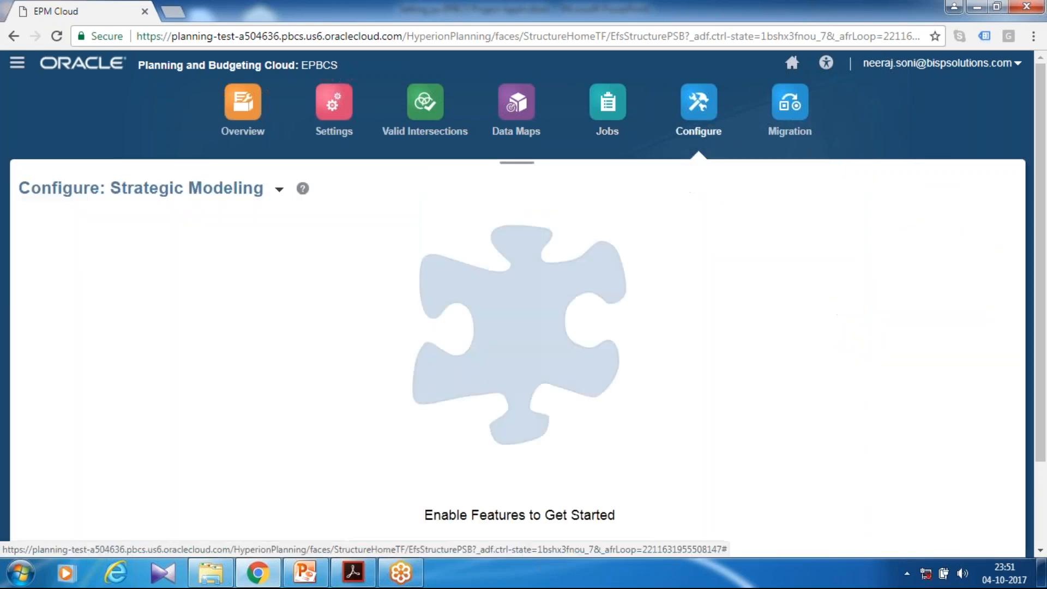
Switch the configuration page to Projects and check the status of its configuration tasks
click(280, 190)
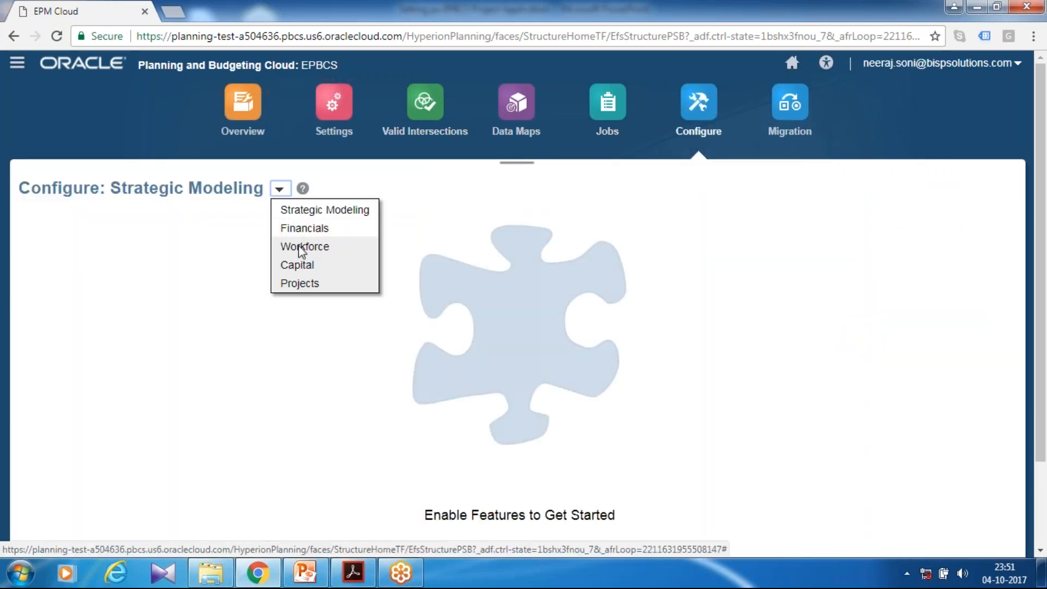
click(367, 260)
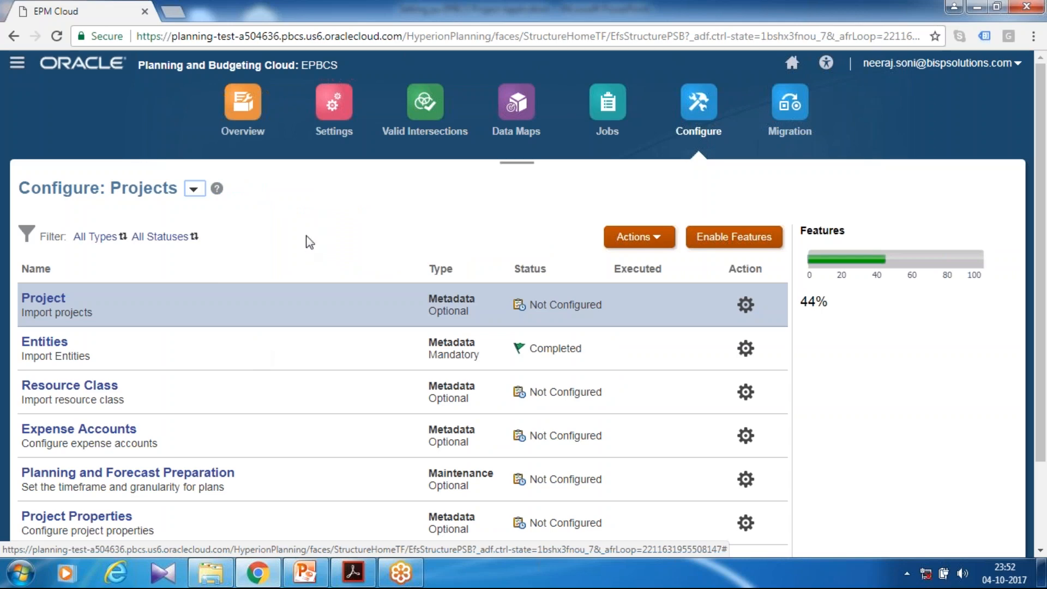
Set the thousands separator to Comma in the application settings, save them and acknowledge the confirmation
click(335, 132)
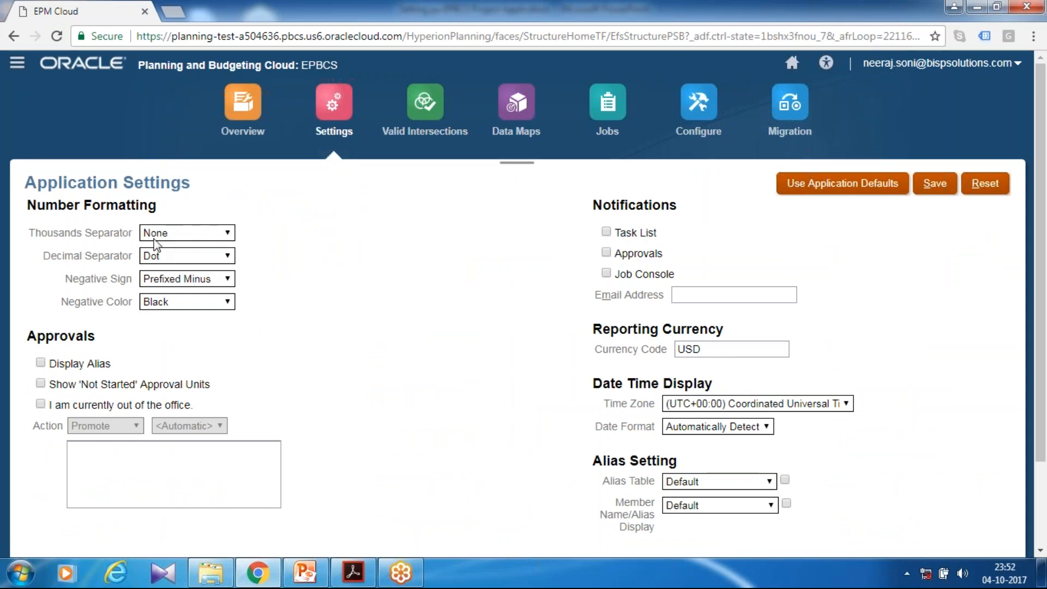
click(158, 240)
click(163, 257)
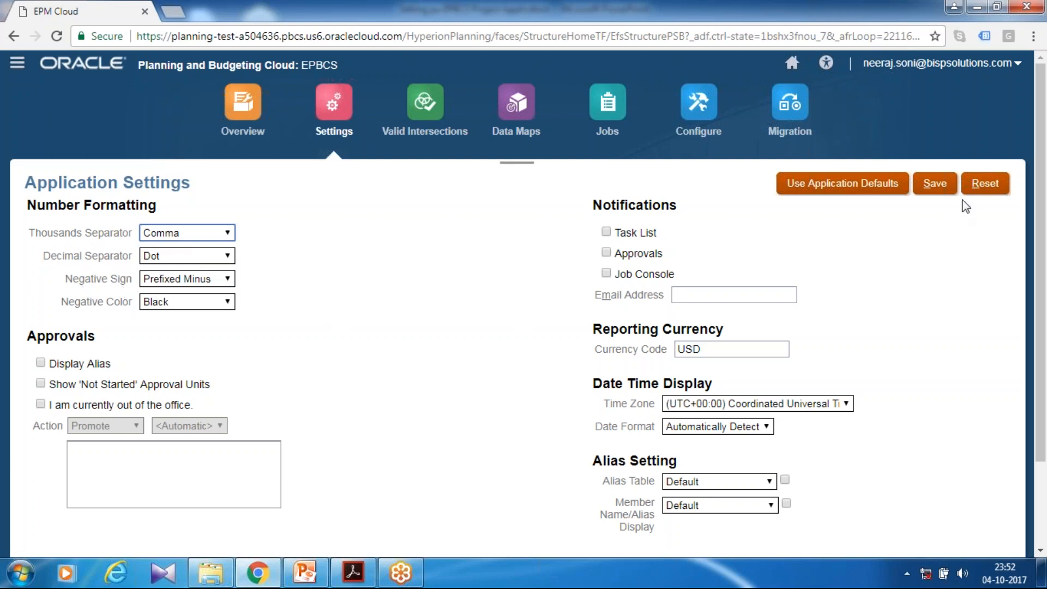
click(943, 189)
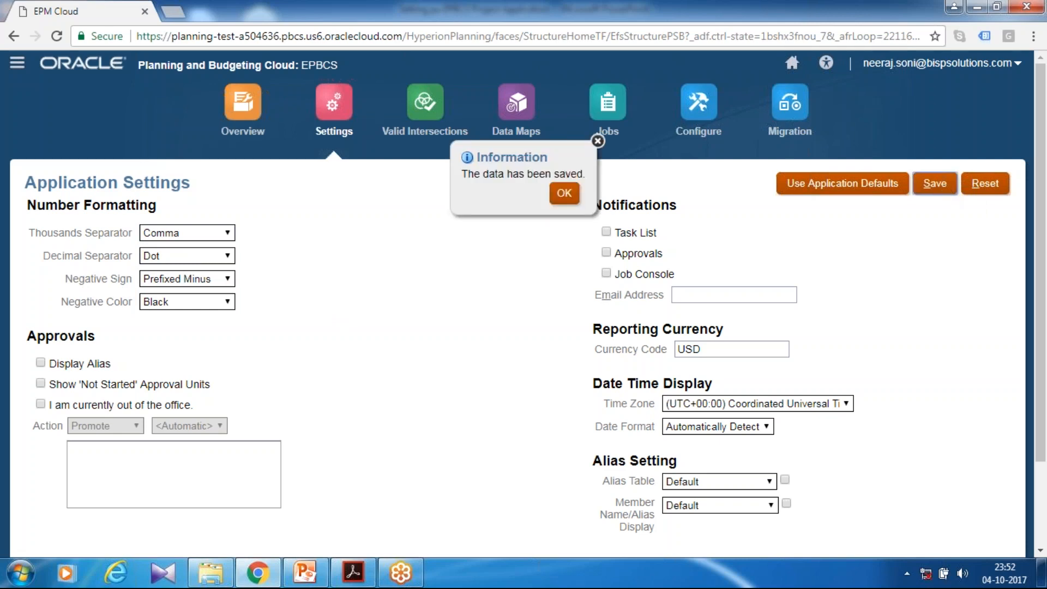
click(562, 197)
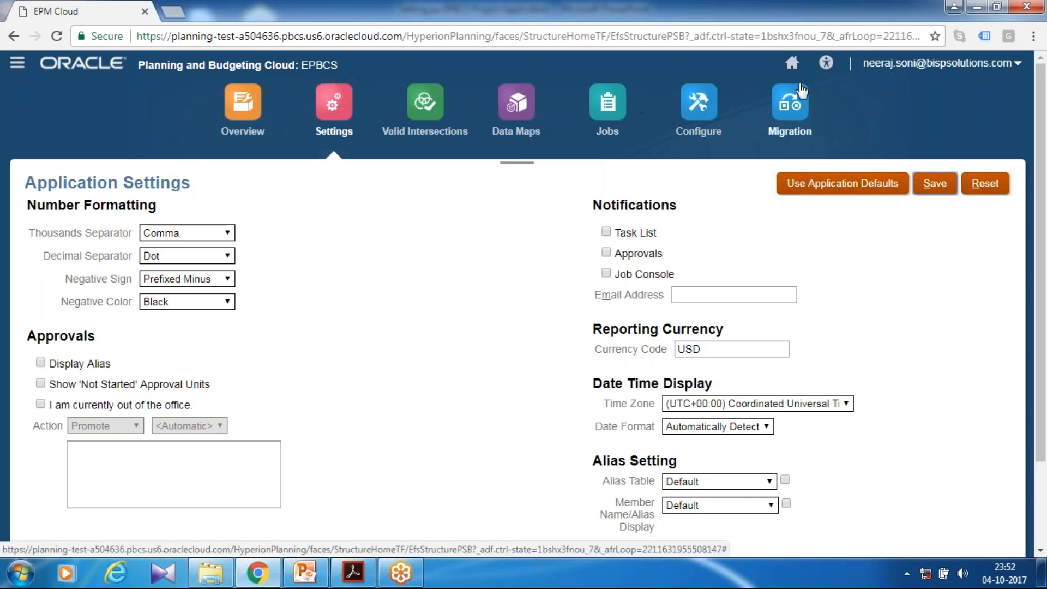
Open the user variables from the home page's tools and set the Currency variable to USD
click(792, 64)
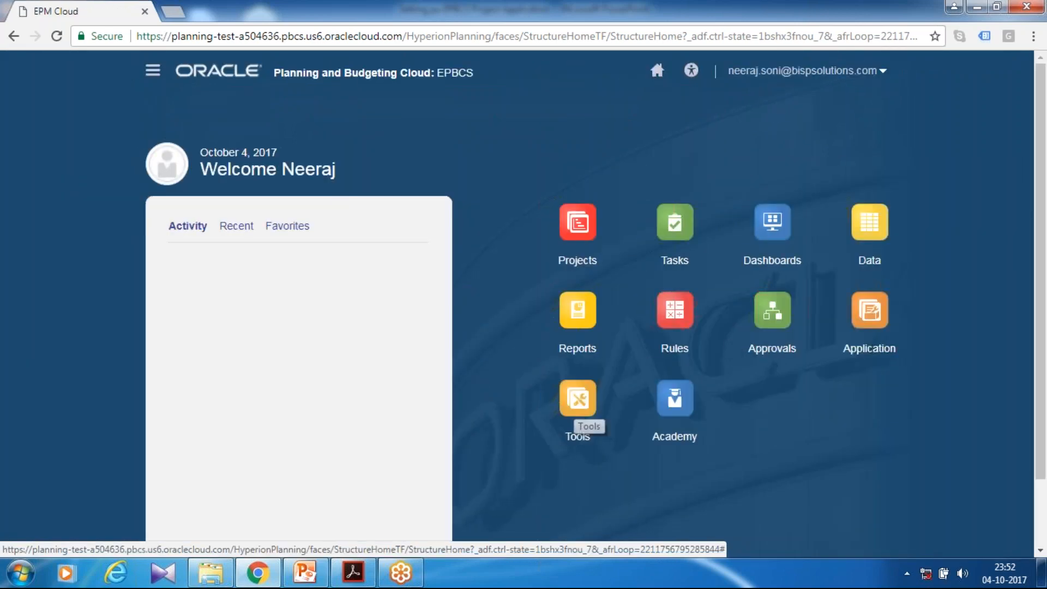
click(576, 406)
scroll(656, 398, down, 4)
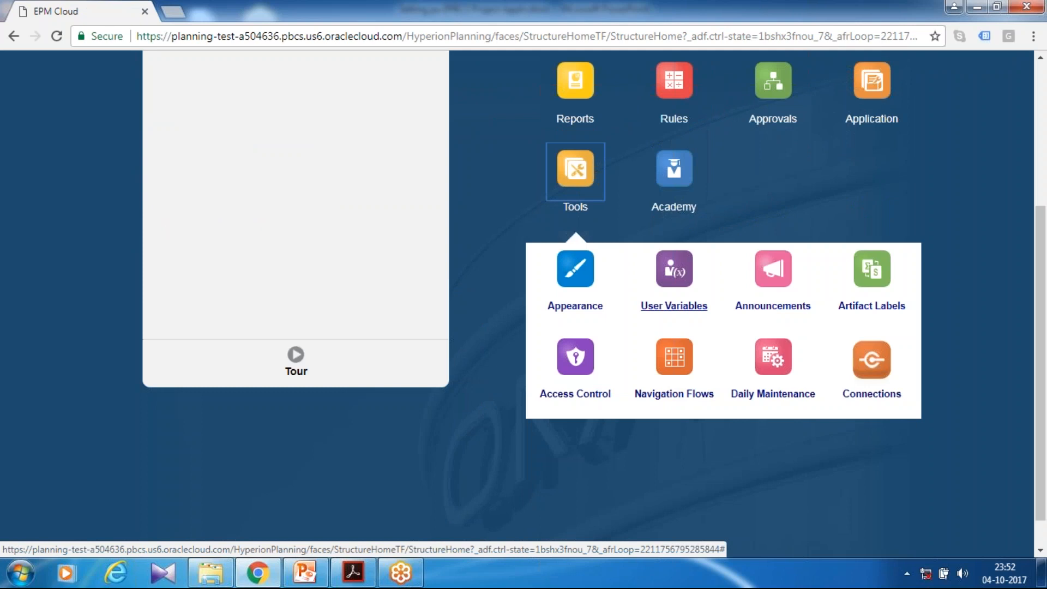
click(673, 305)
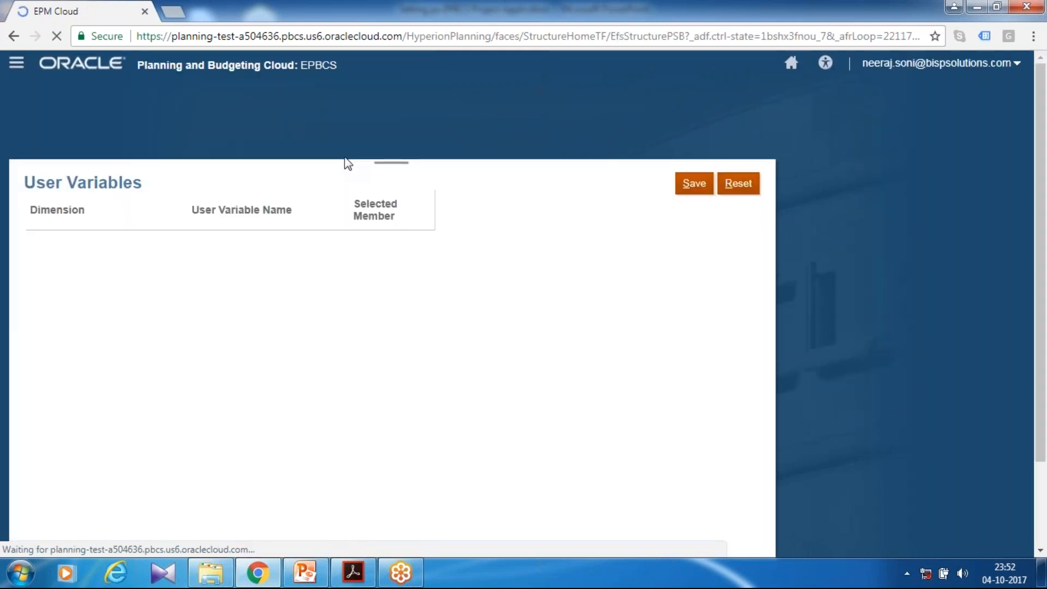
click(422, 238)
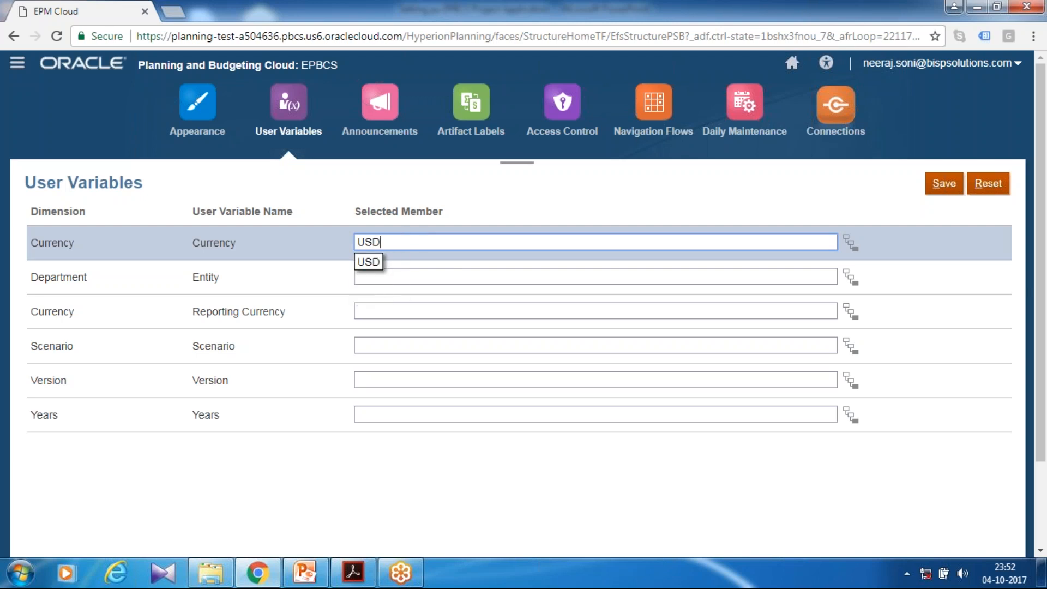
Set the Entity user variable to Operations US, searching the Department members for "operation" in the member selector
click(443, 277)
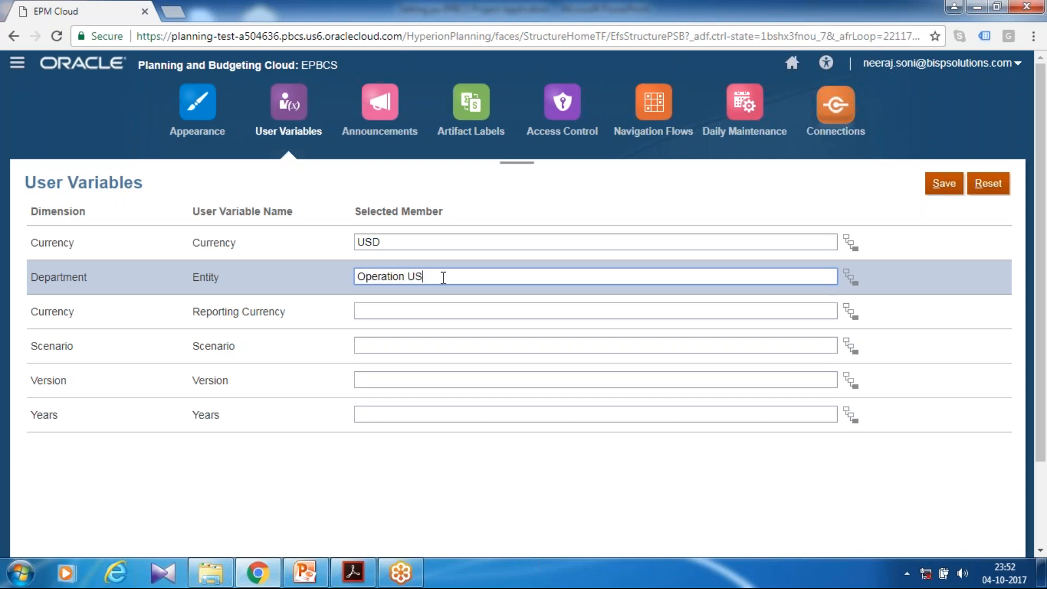
click(850, 278)
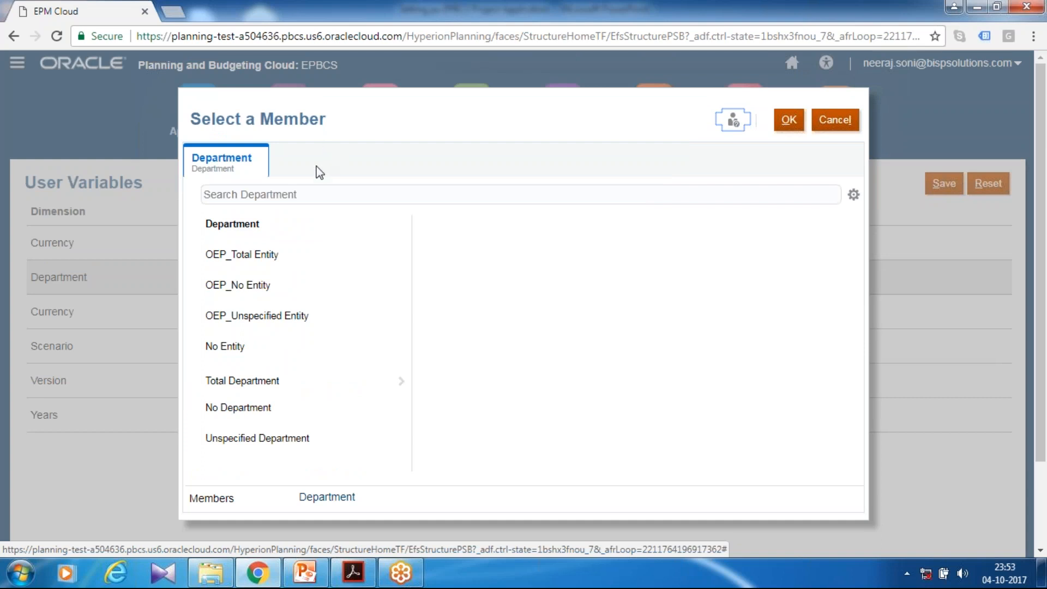
click(299, 193)
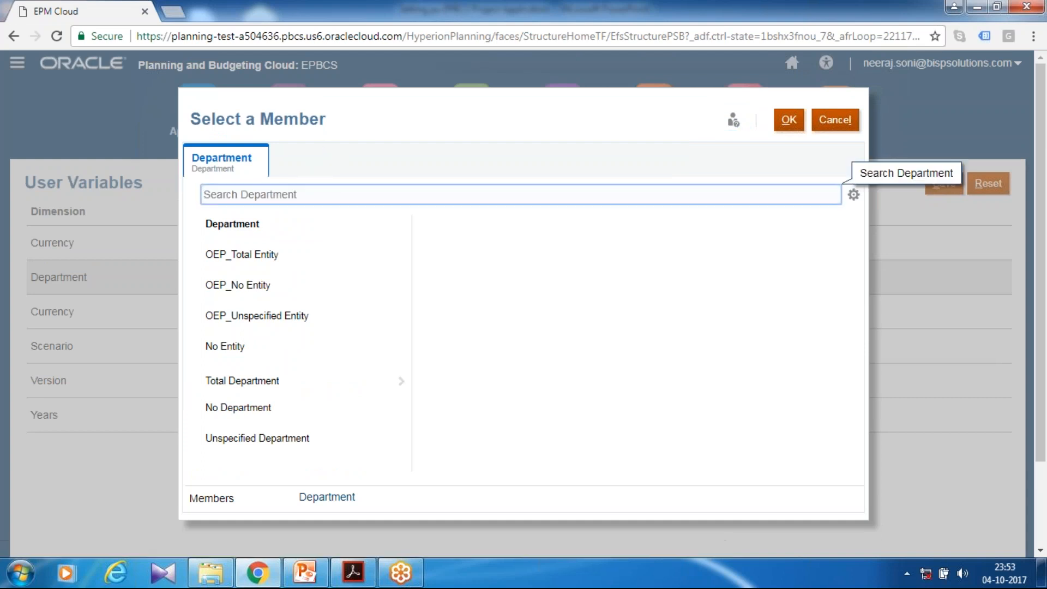
text(option)
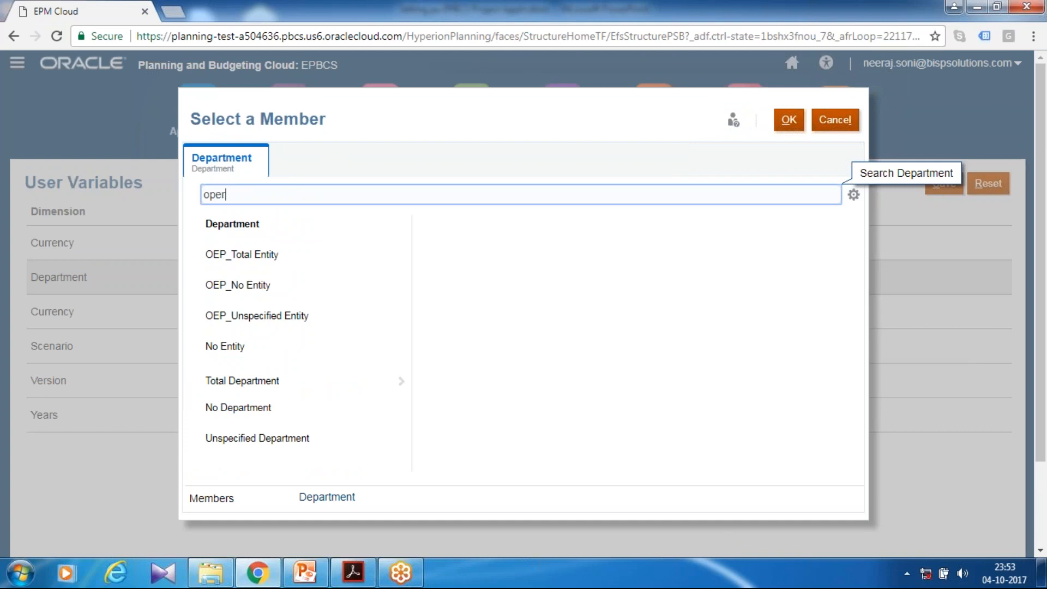
text(ation)
key(Return)
click(196, 150)
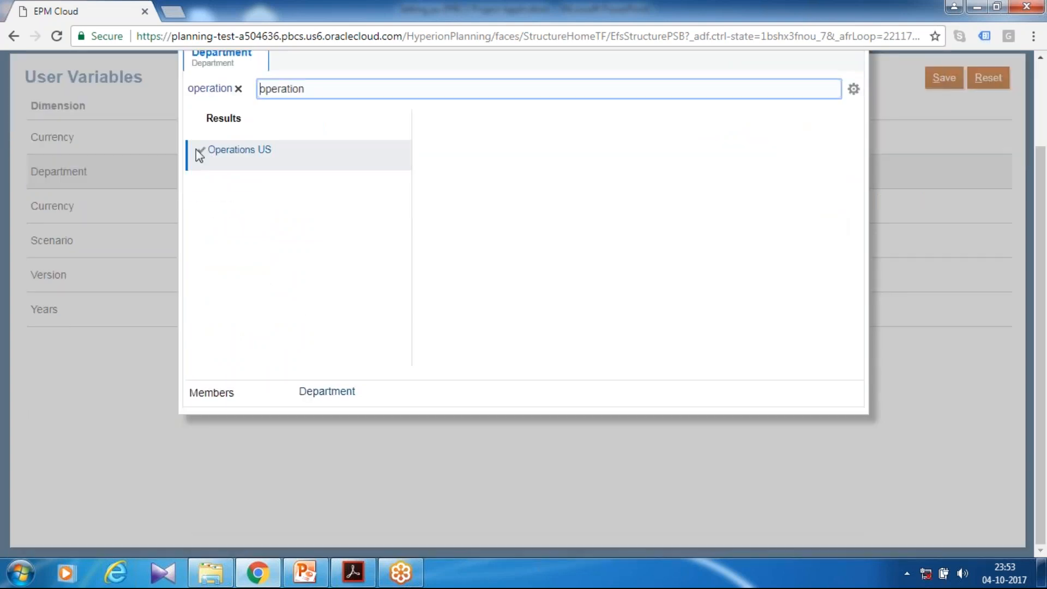
scroll(598, 250, up, 2)
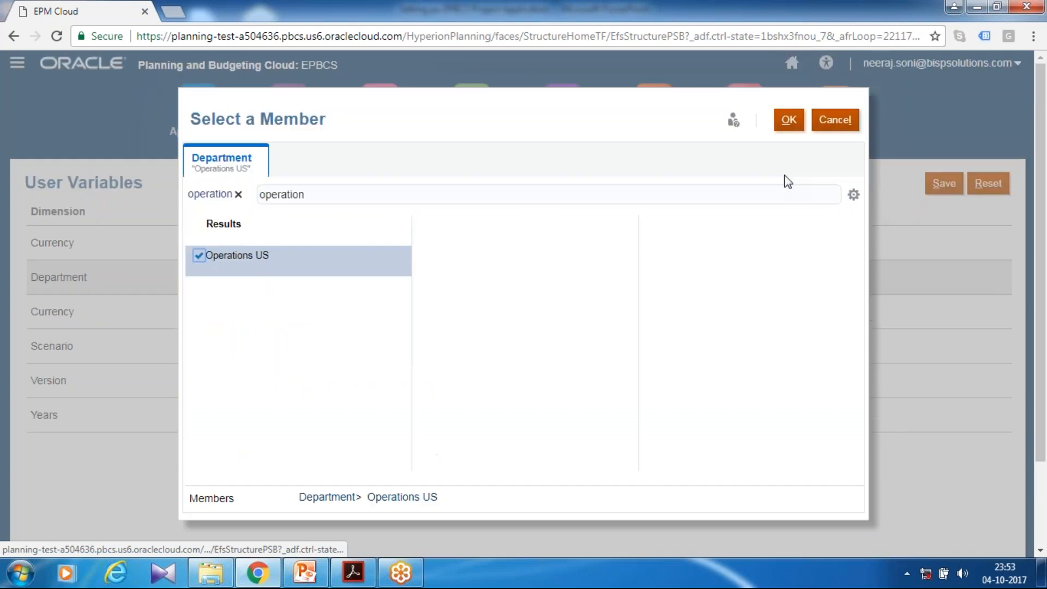
click(789, 119)
Set the Reporting Currency user variable to USD_Reporting
click(388, 309)
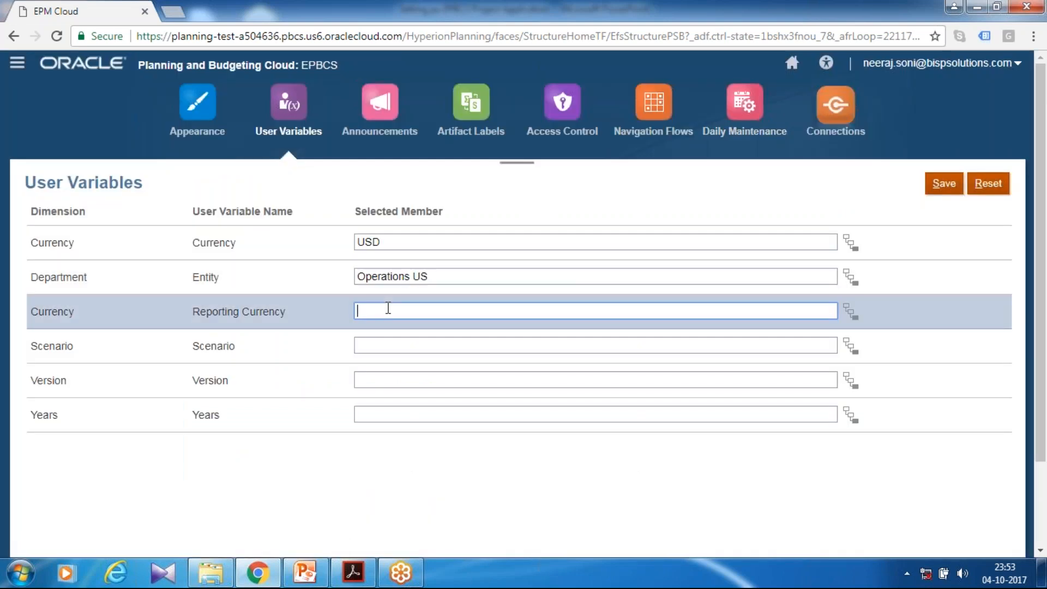
text(USD Report)
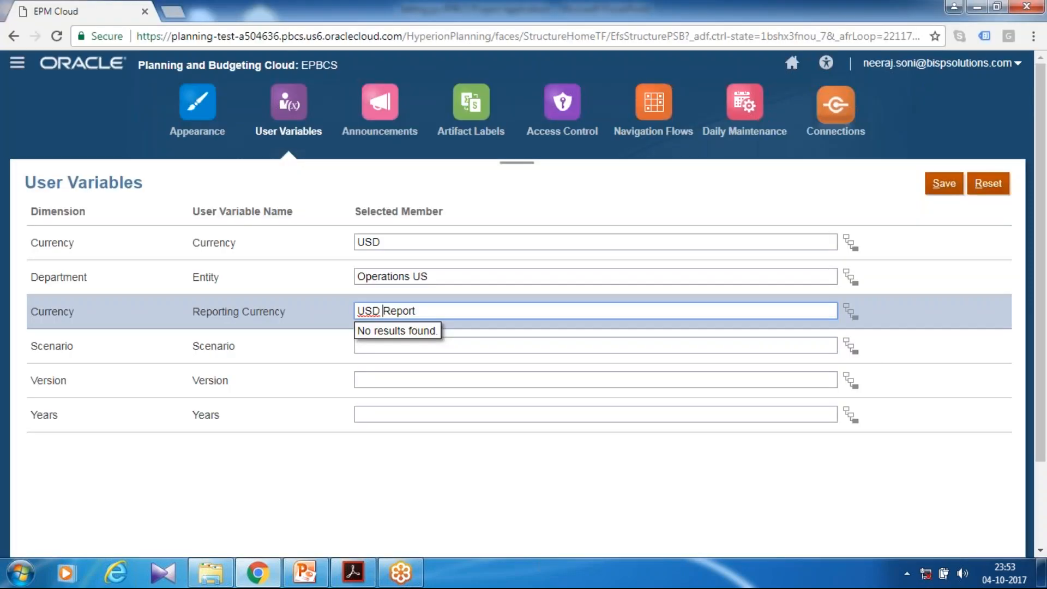
key(BackSpace)
text(_)
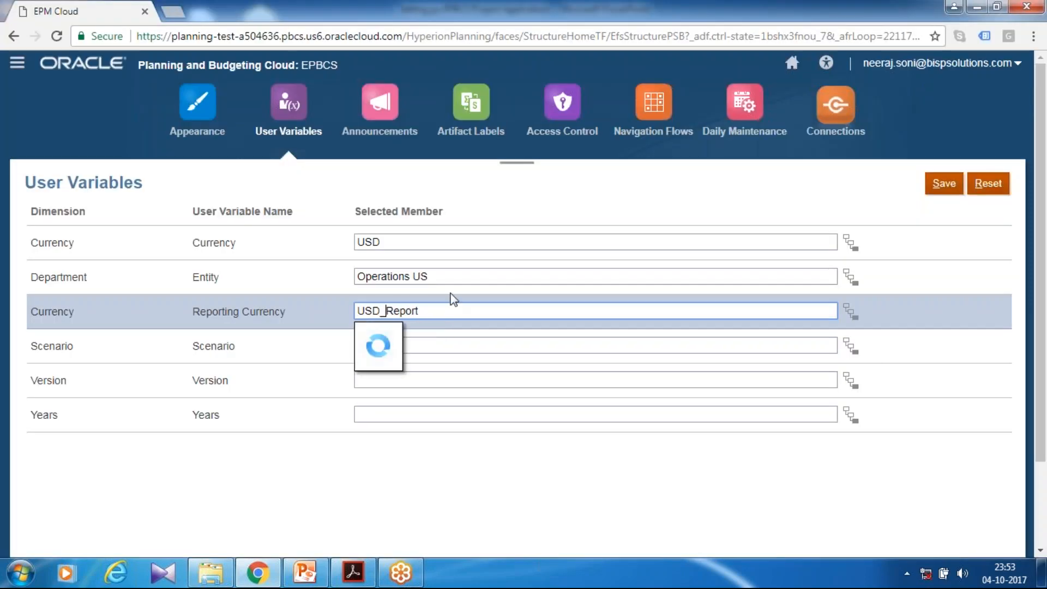
key(Down)
key(Return)
Set the Scenario user variable to OEP_Plan and the Version user variable to OEP_Working
click(367, 342)
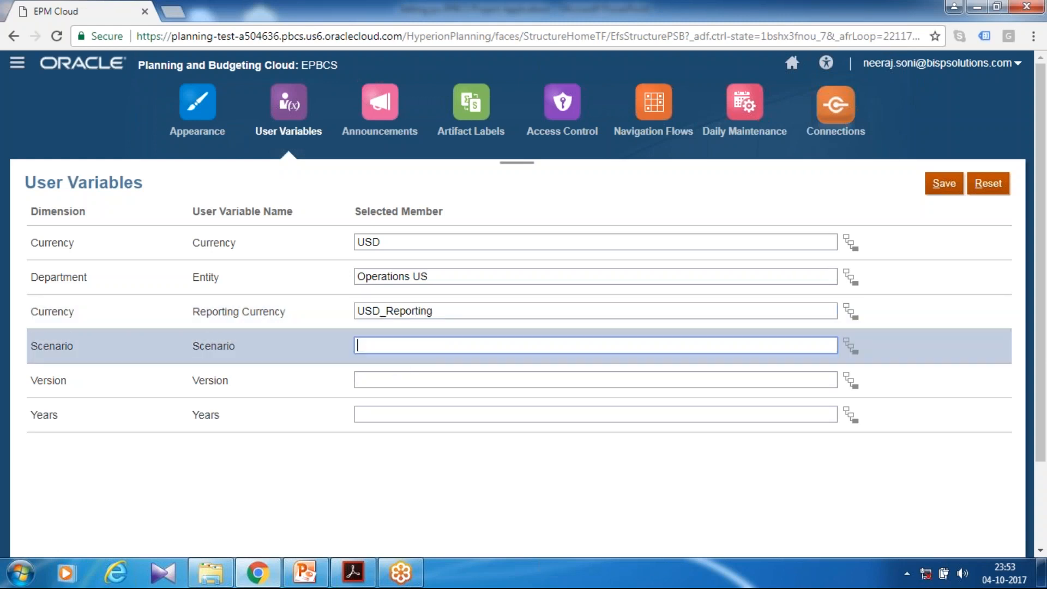
text(OEP)
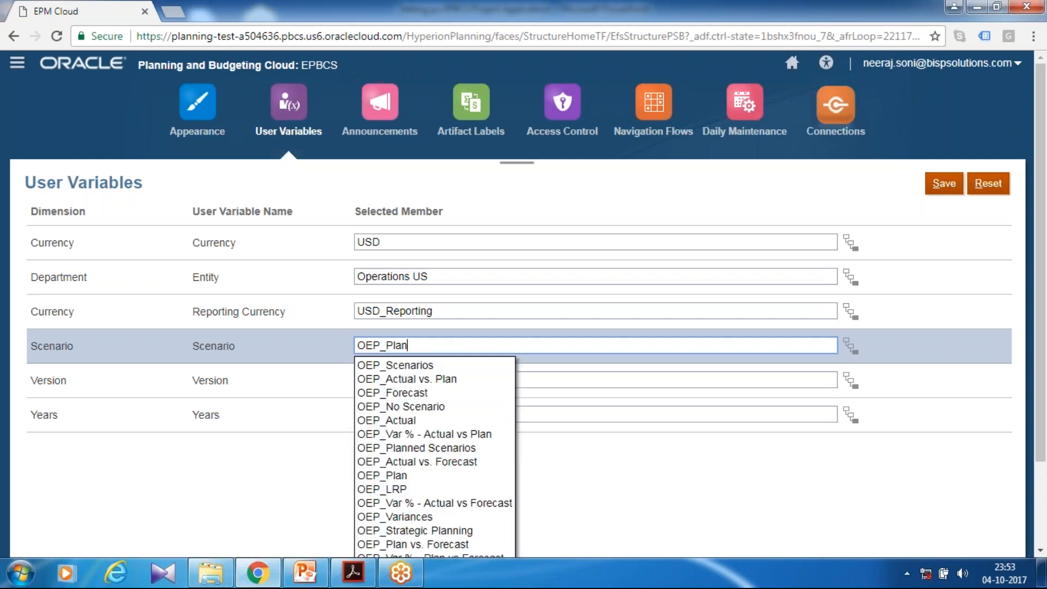
text(_Plan)
key(Down)
key(Return)
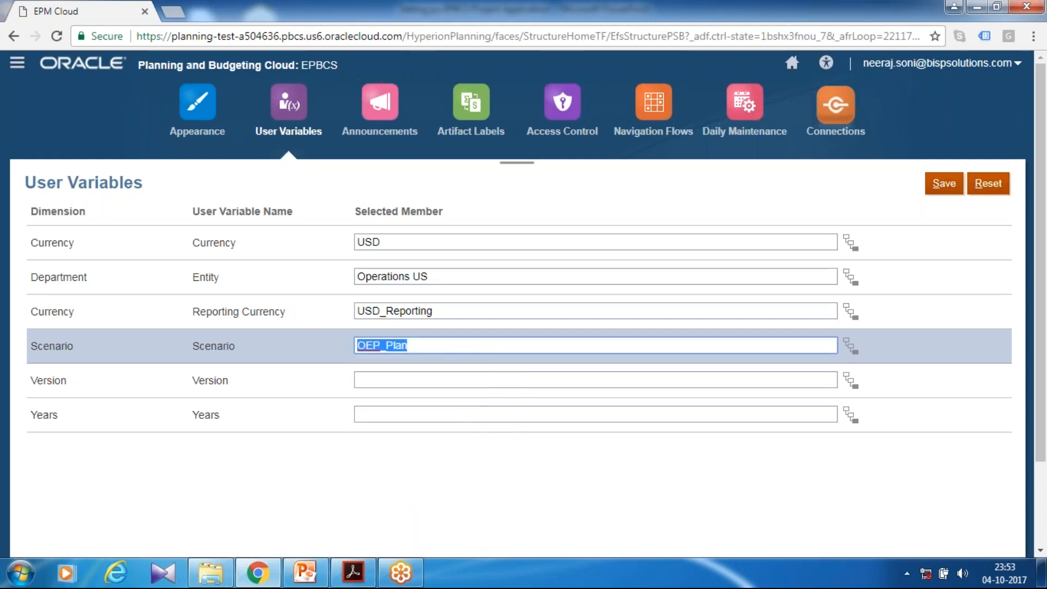
click(358, 380)
text(OEP_Wo)
click(394, 400)
Set the Years user variable to FY16 and save the user variables
click(390, 413)
text(FY)
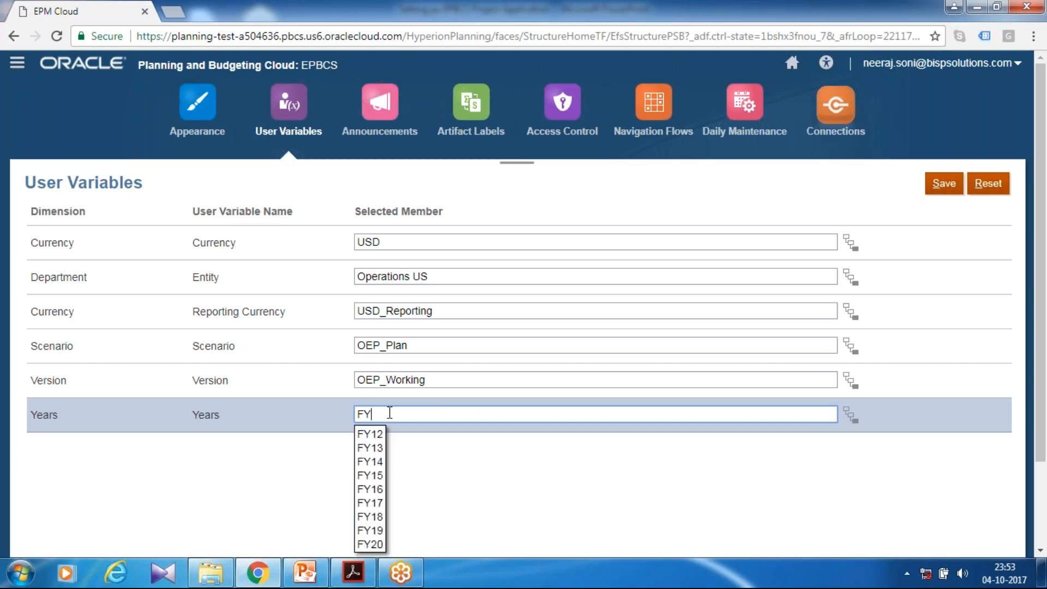
text(16)
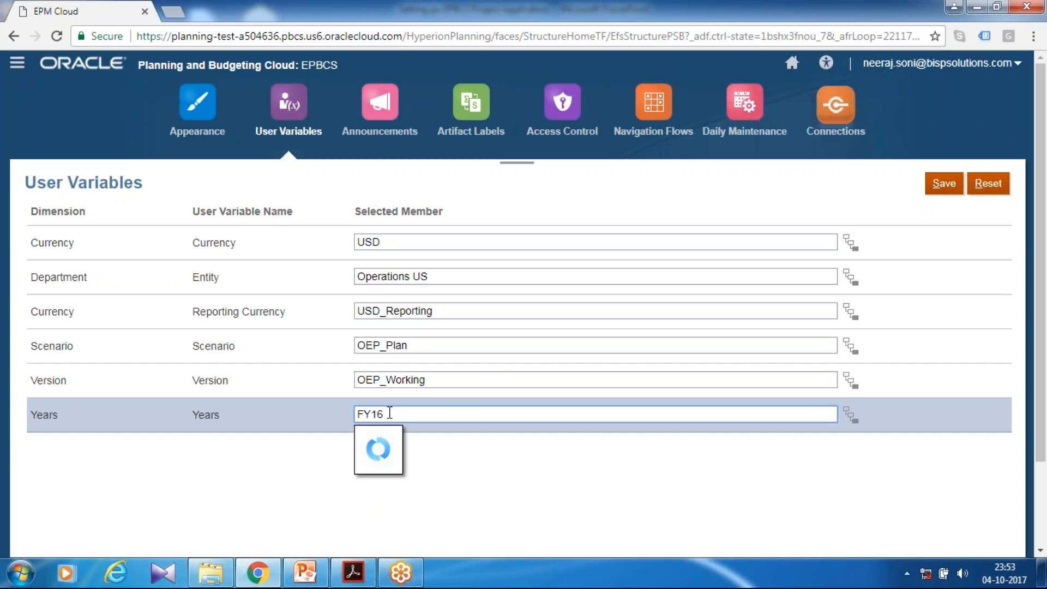
click(960, 185)
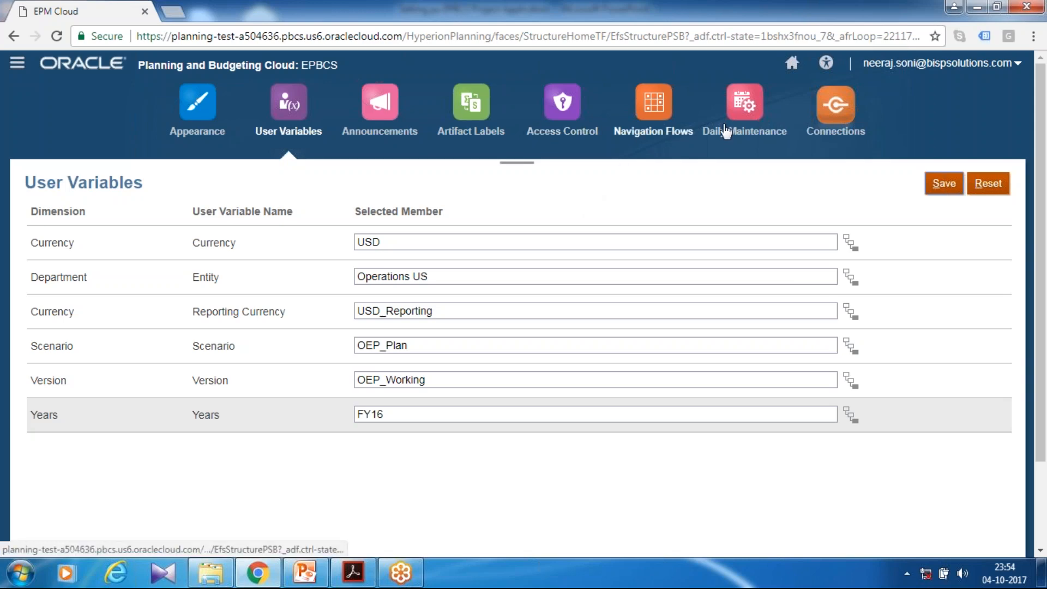
Go back to the application's configuration page and show the Projects configuration tasks
click(790, 67)
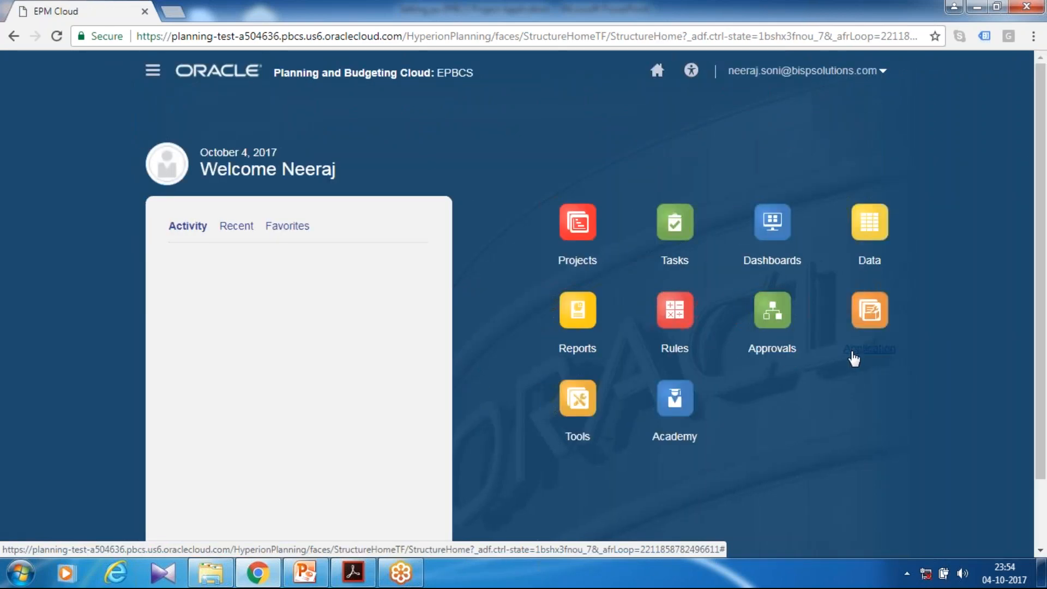
click(869, 347)
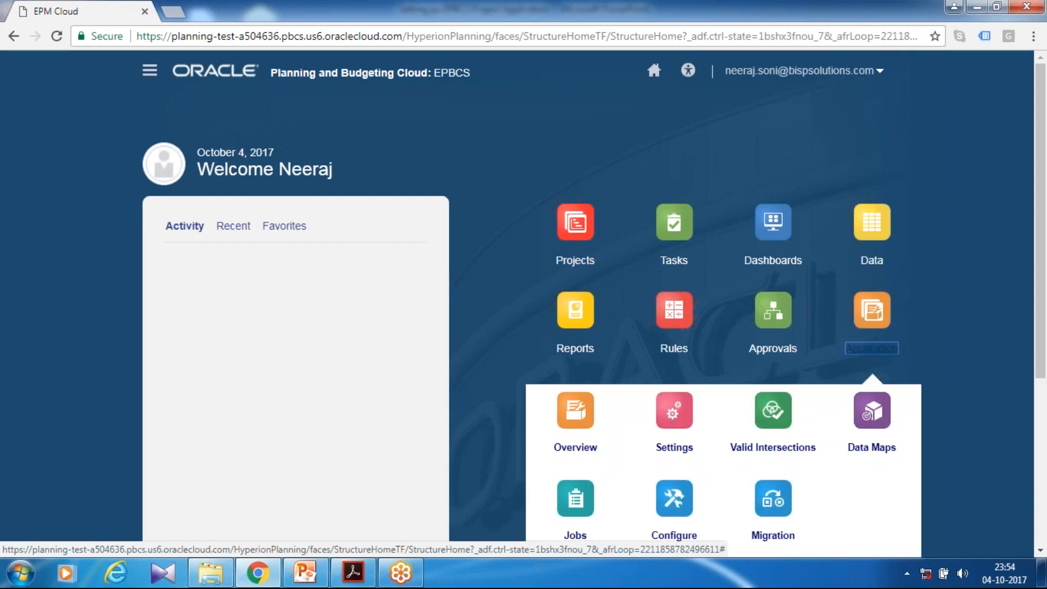
scroll(751, 455, down, 3)
click(674, 383)
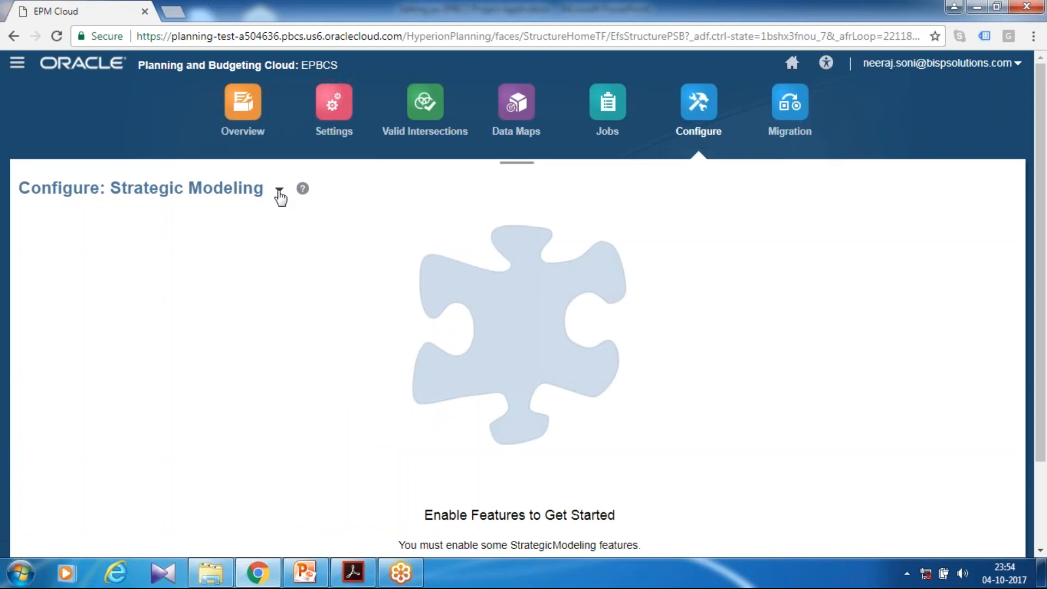
click(280, 190)
click(297, 282)
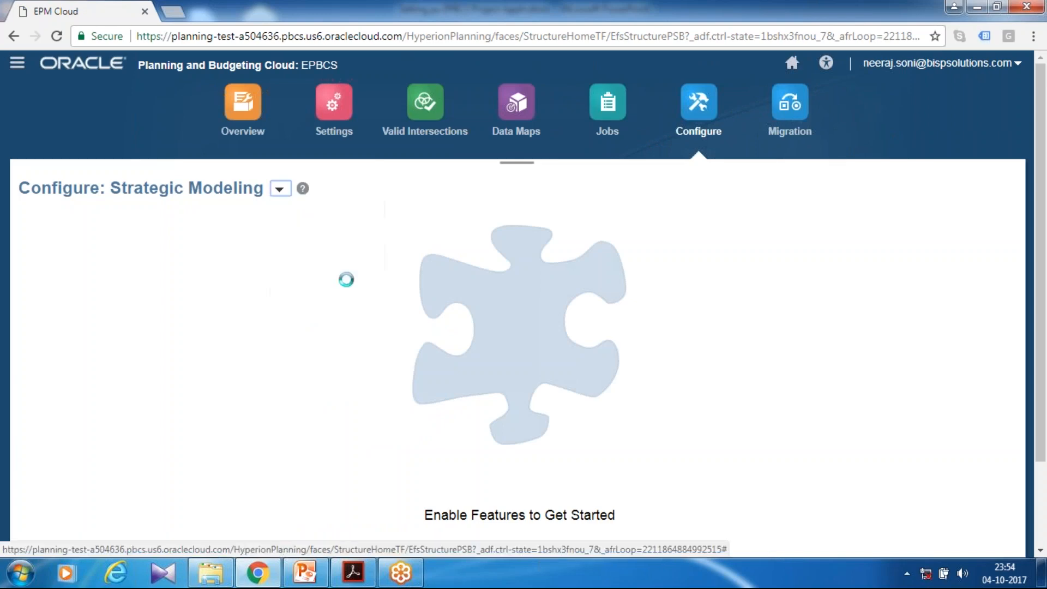
scroll(362, 285, down, 2)
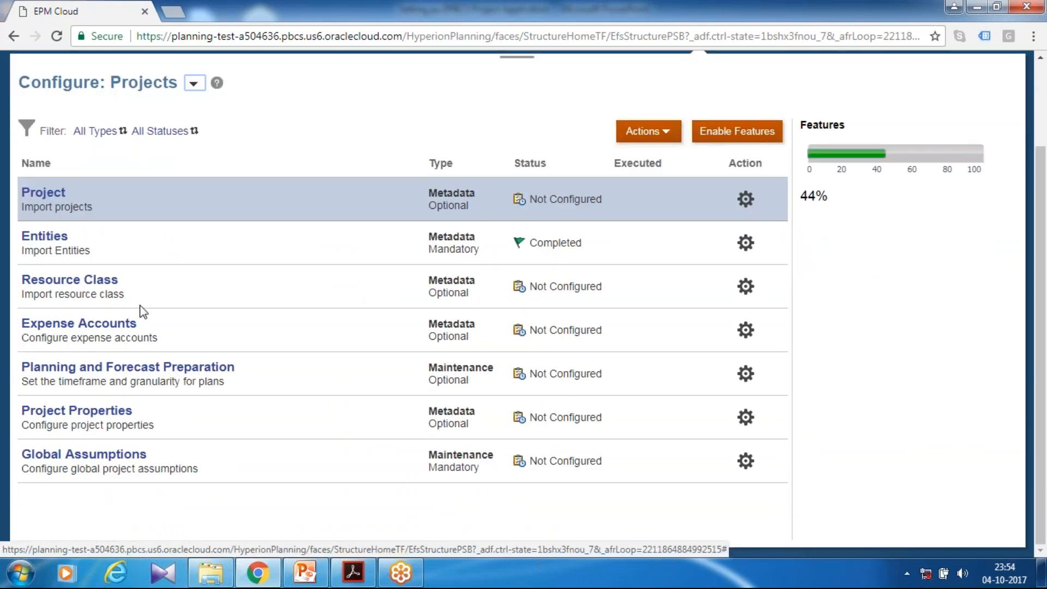
In Planning and Forecast Preparation, set the current fiscal year to FY15 and the plan start year to Next Fiscal Year
click(125, 367)
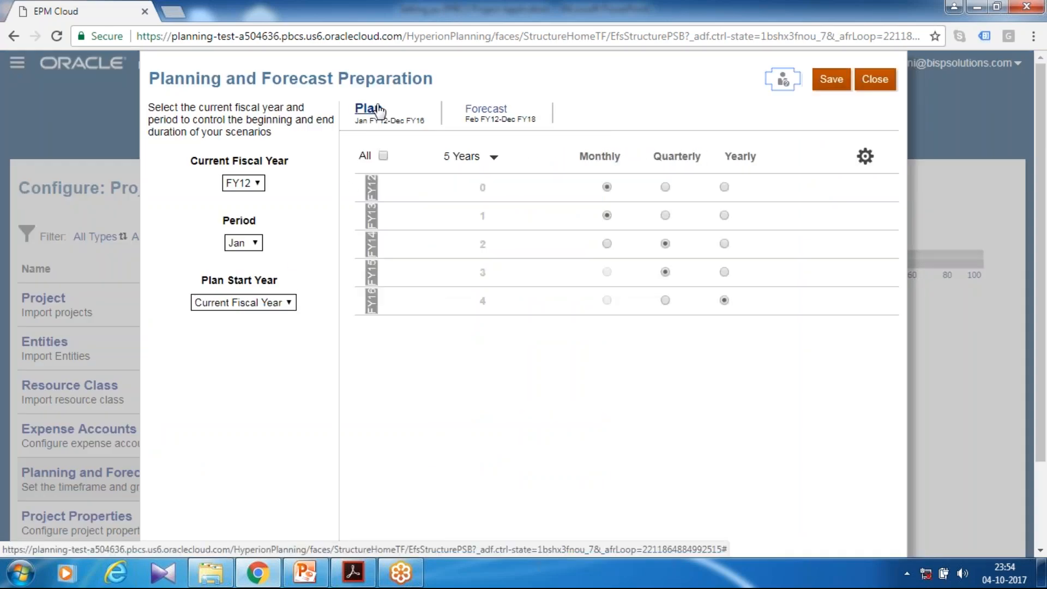
click(263, 184)
click(238, 236)
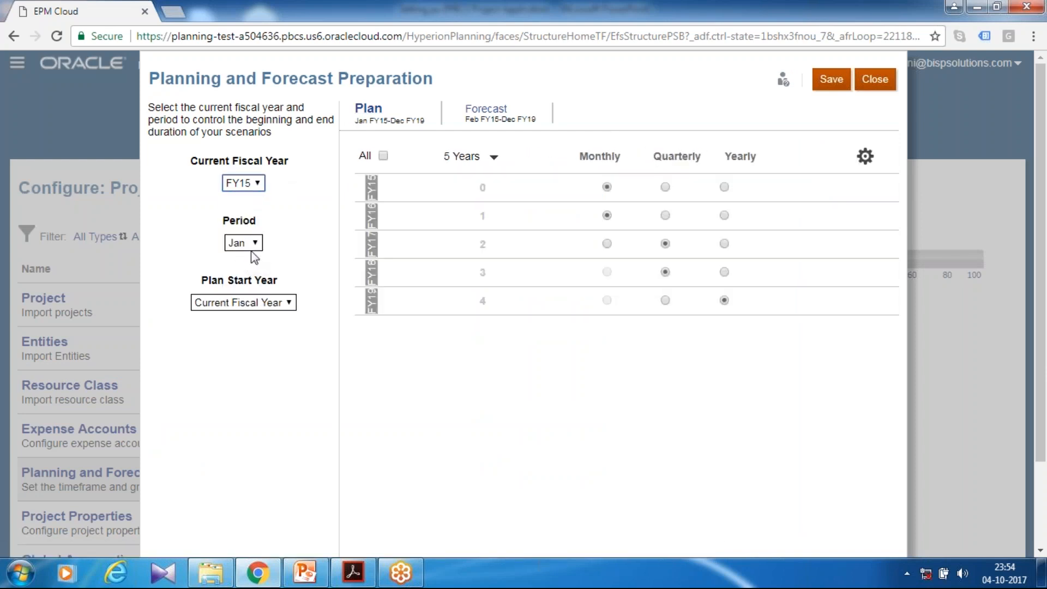
click(243, 303)
click(240, 330)
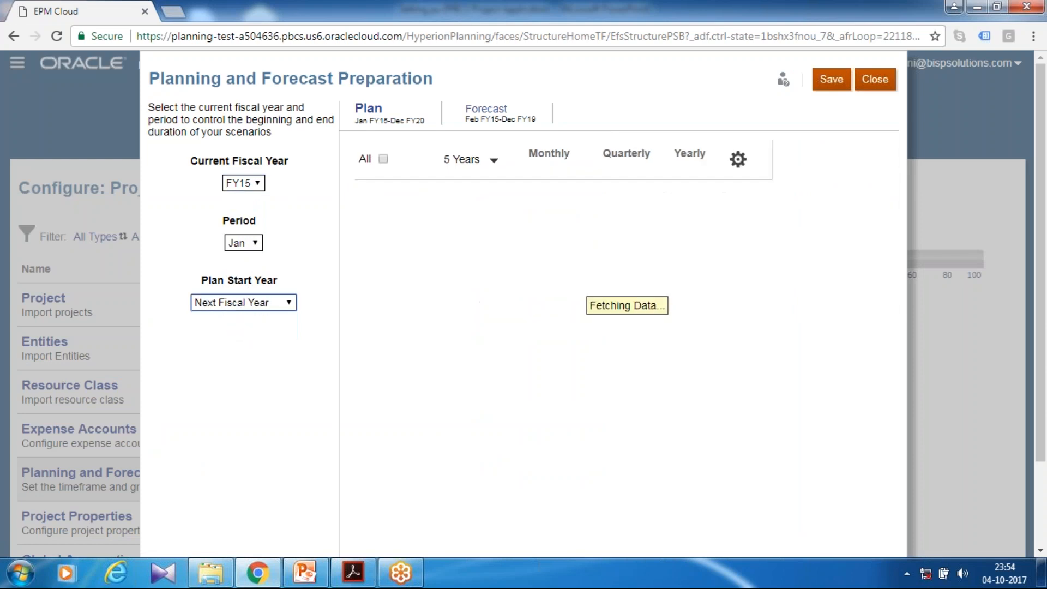
Set the plan granularity of FY18, FY19 and FY20 to Monthly
click(606, 243)
click(607, 272)
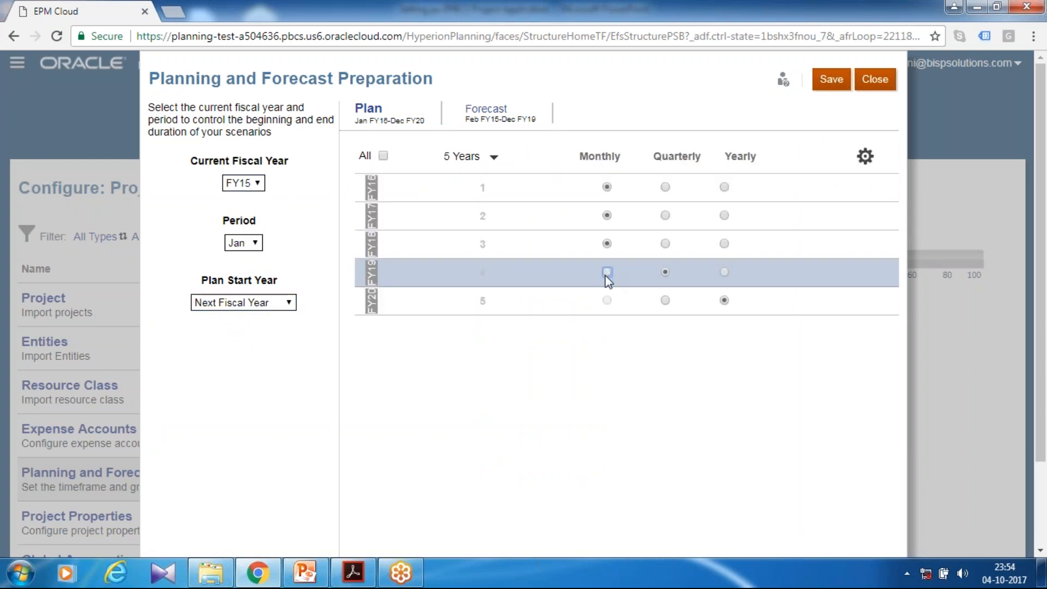
click(607, 301)
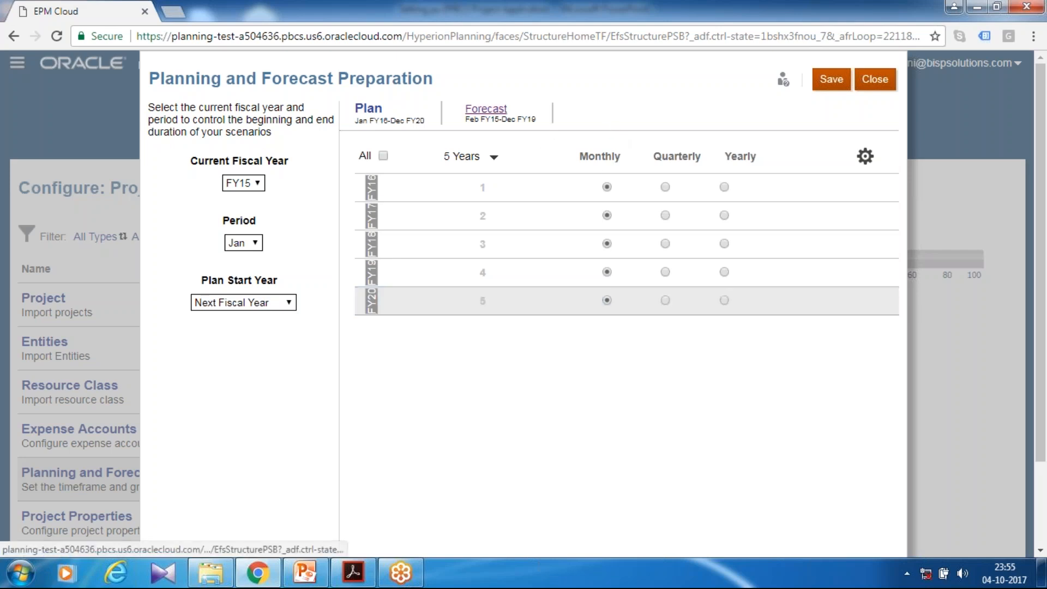
Set the forecast granularity of FY17, FY18 and FY19 to Monthly, then save and close Planning and Forecast Preparation
click(486, 108)
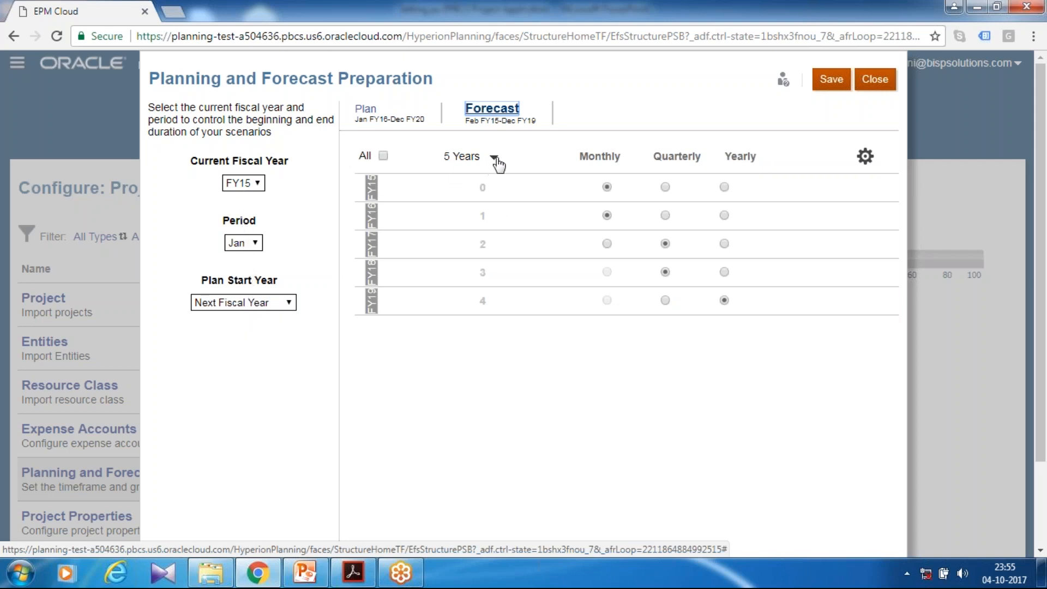
click(606, 244)
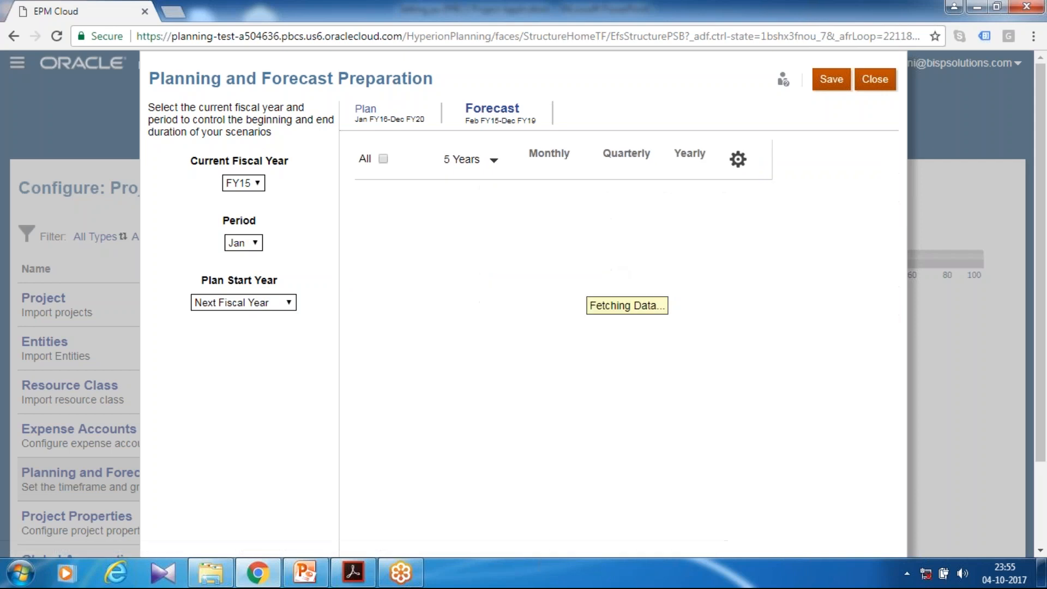
click(607, 272)
click(607, 300)
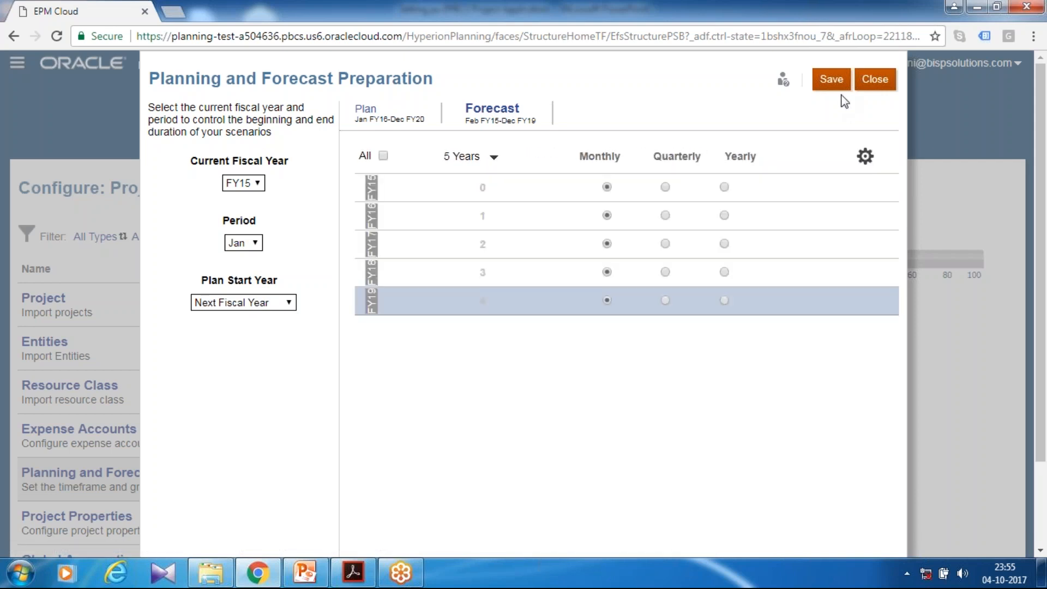
click(832, 81)
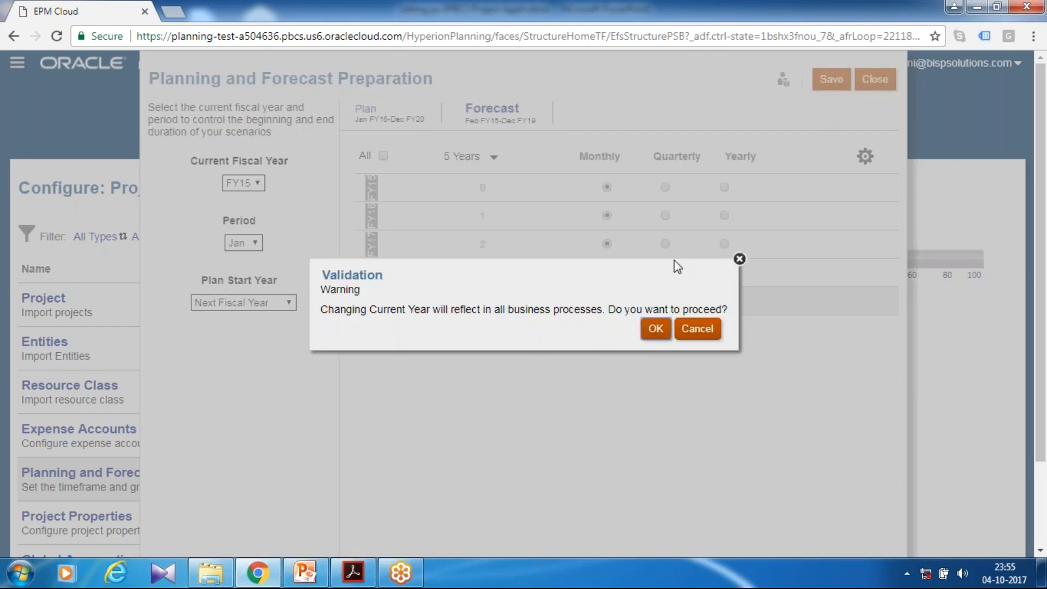
click(697, 328)
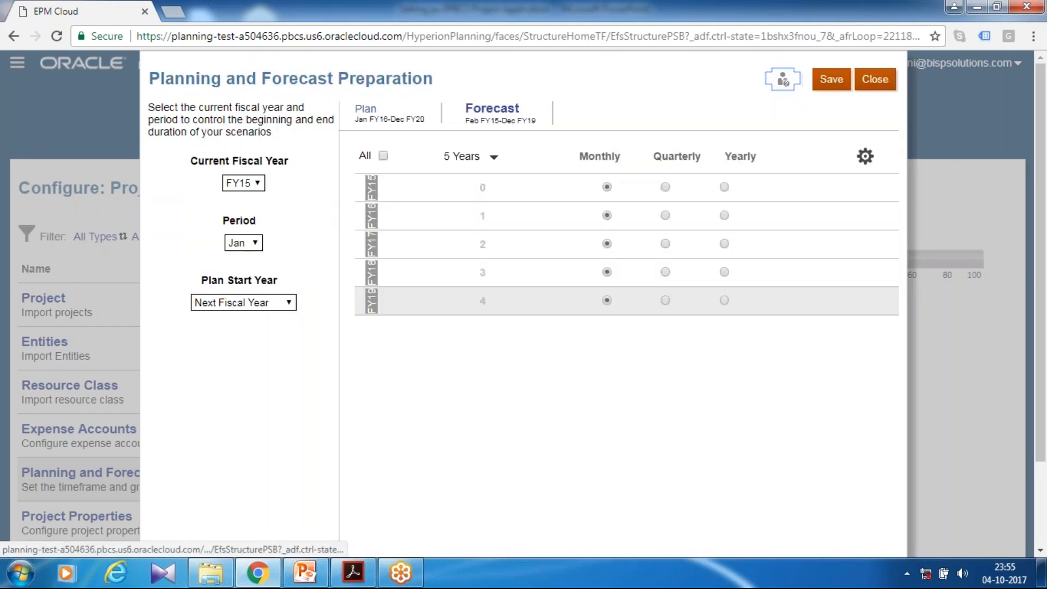
click(874, 79)
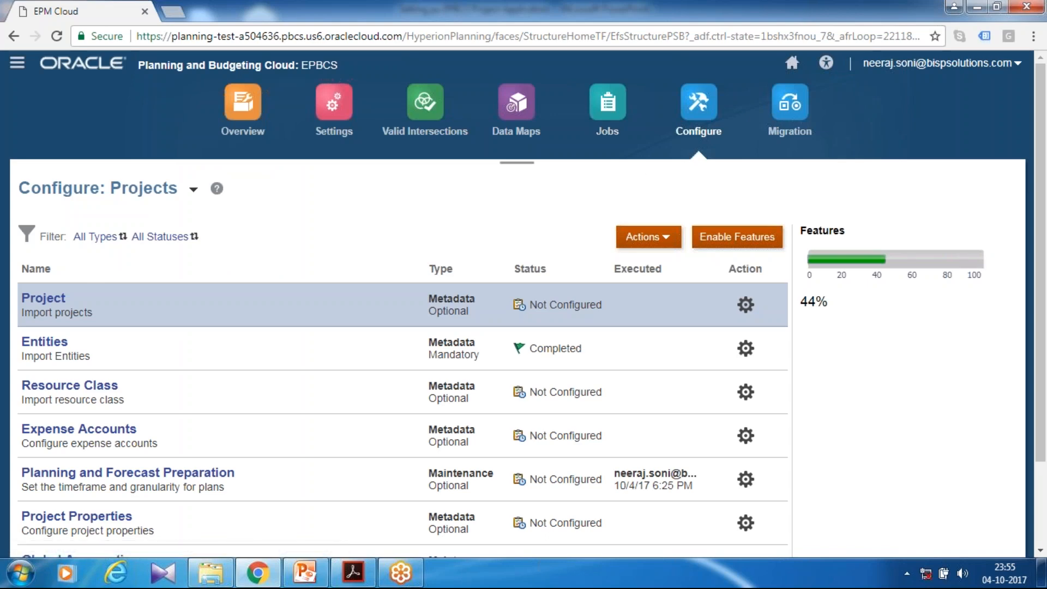
Start the Resource Class metadata import and choose the local comma-delimited file Resource Class.csv
scroll(289, 232, down, 2)
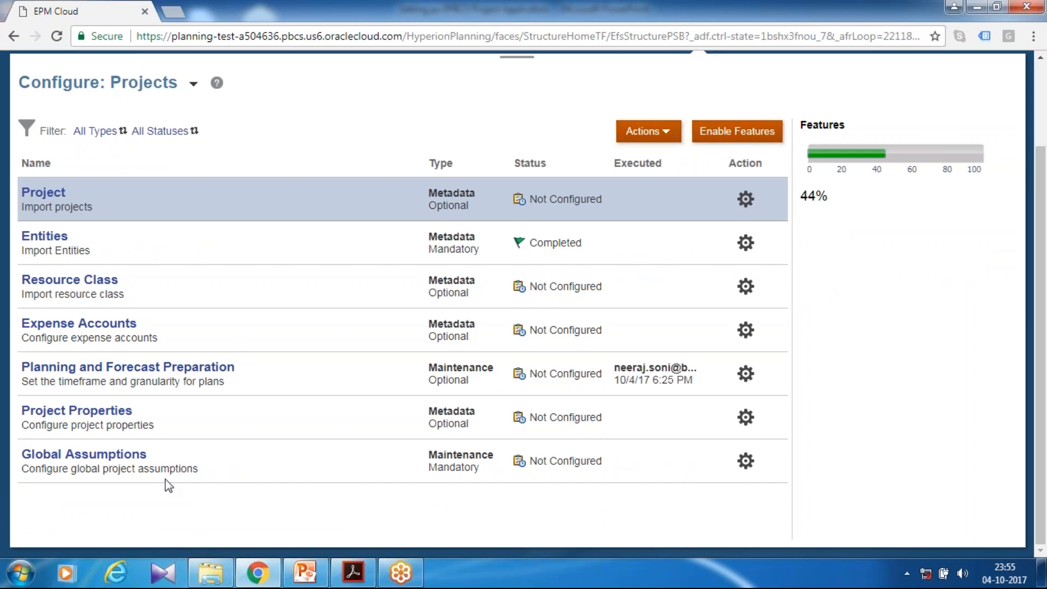
scroll(495, 414, up, 2)
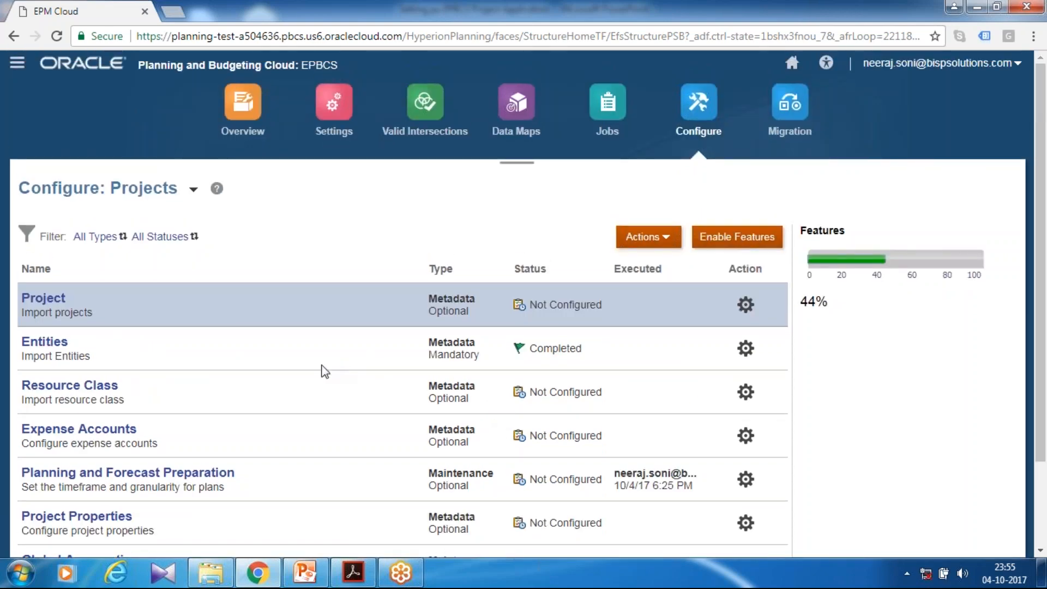
scroll(315, 369, down, 2)
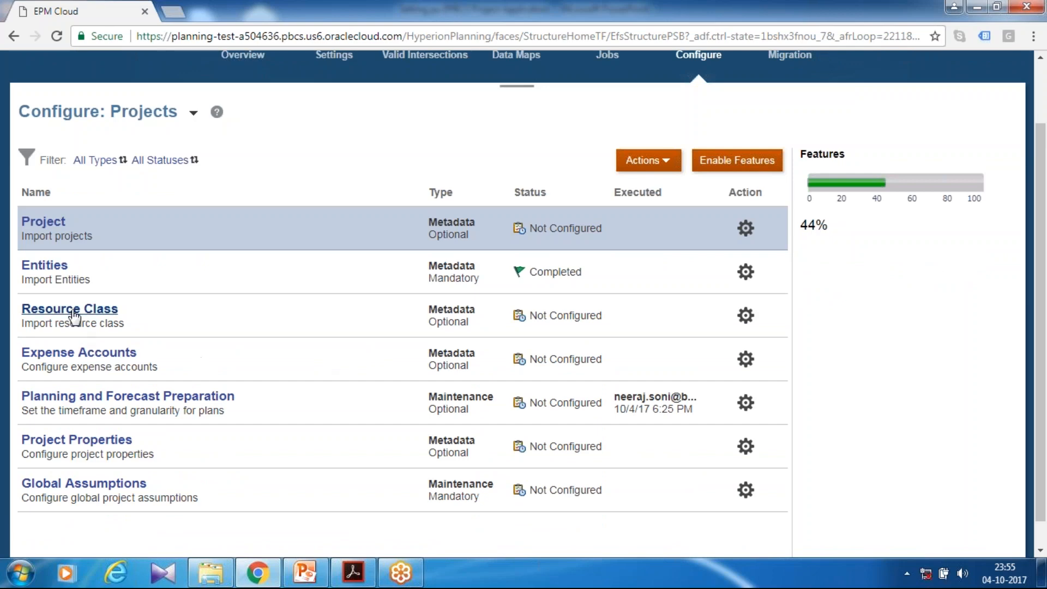
click(71, 311)
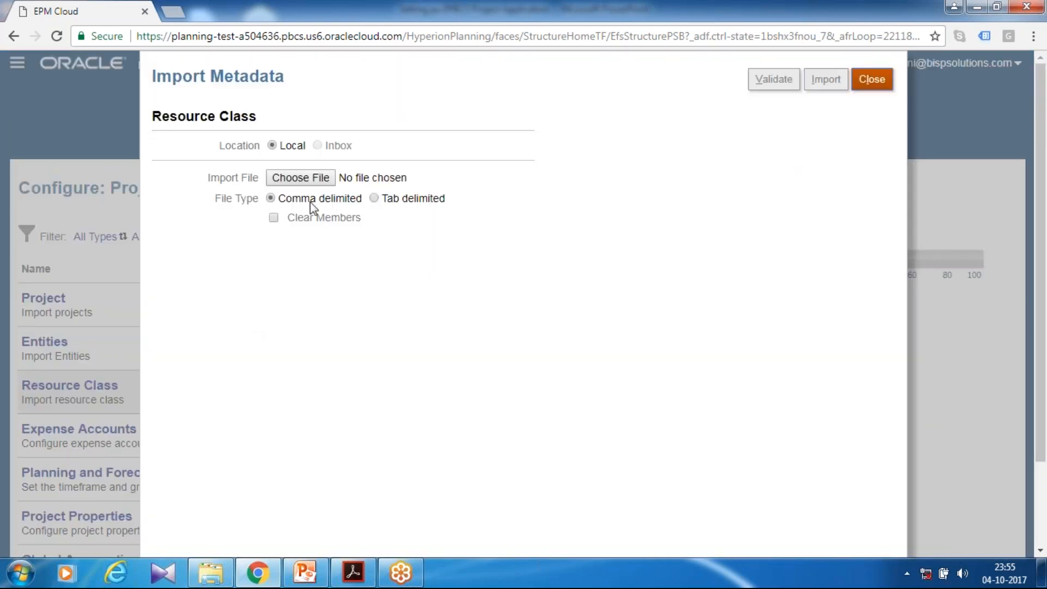
click(312, 175)
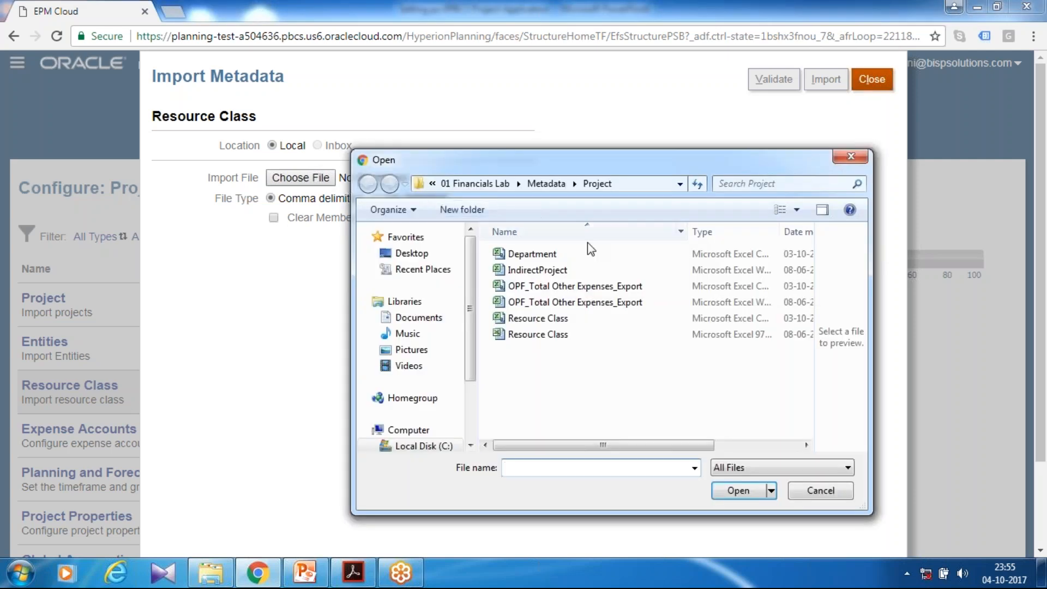
click(550, 321)
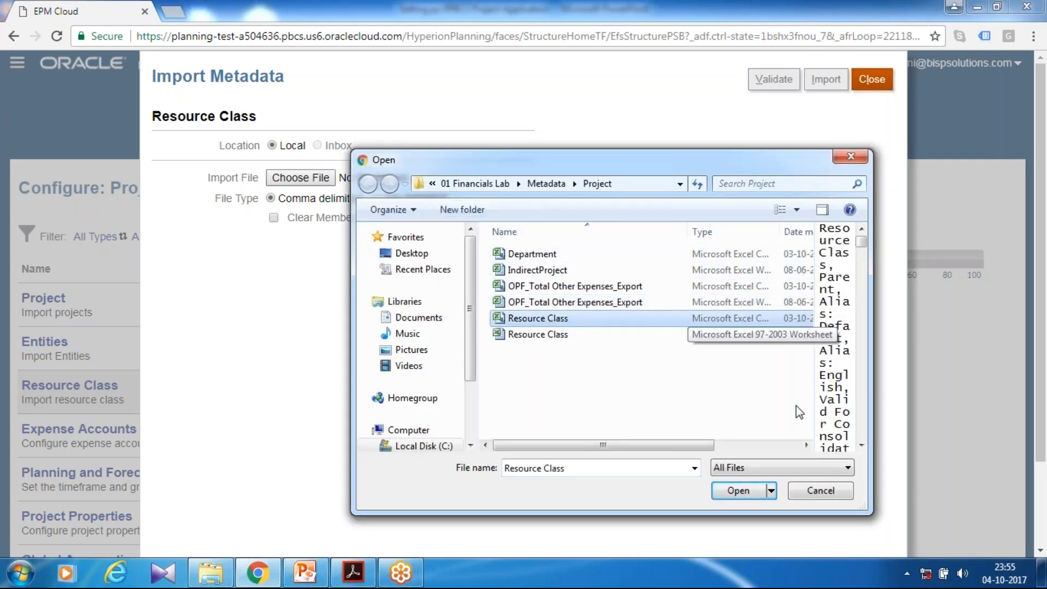
click(737, 491)
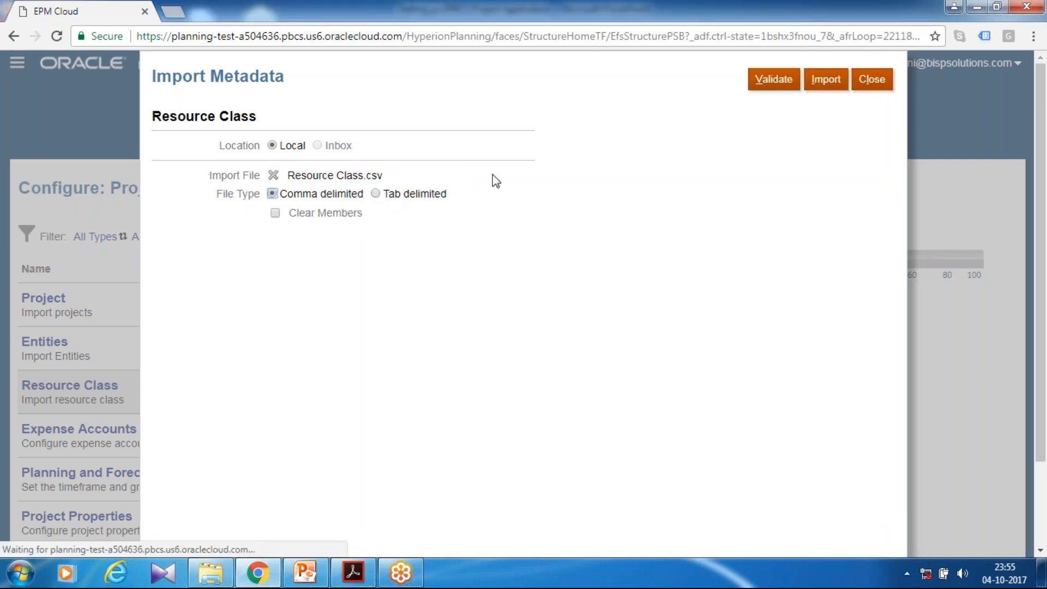
Validate and import the Resource Class metadata without refreshing the database, and check the submitted jobs
click(780, 81)
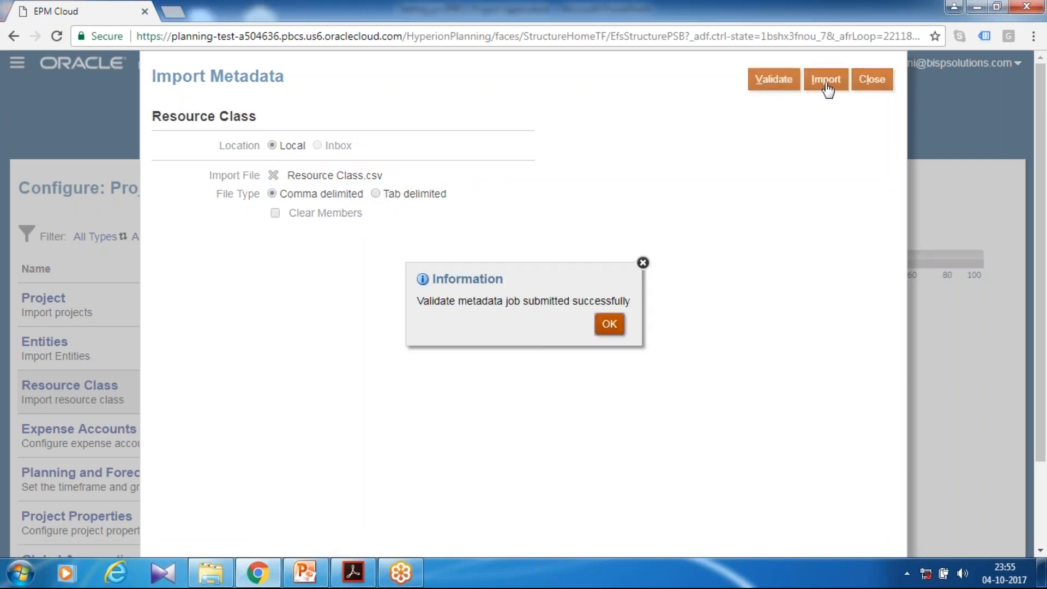
click(611, 321)
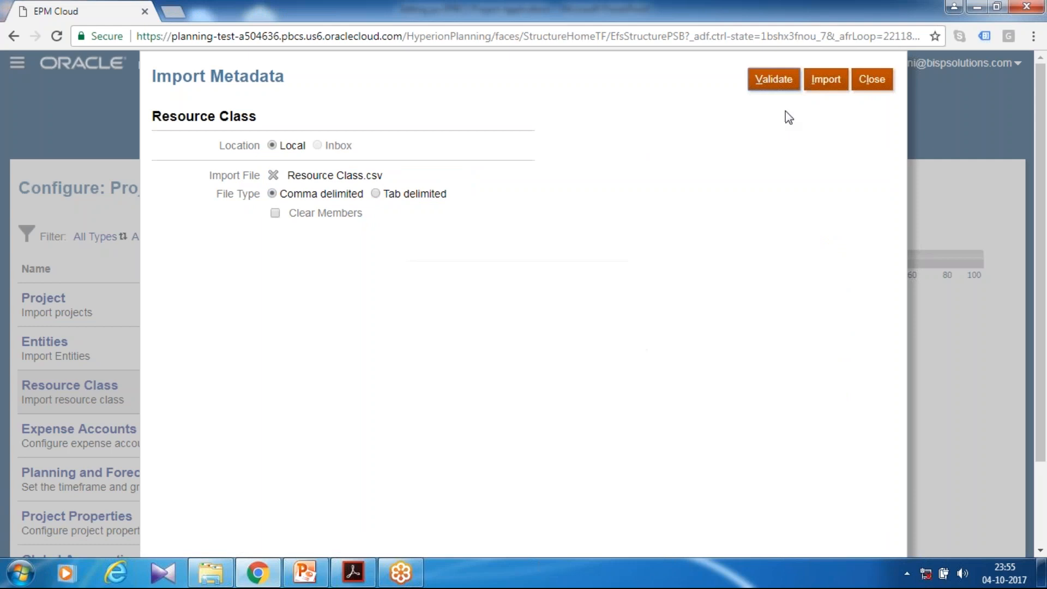
click(817, 93)
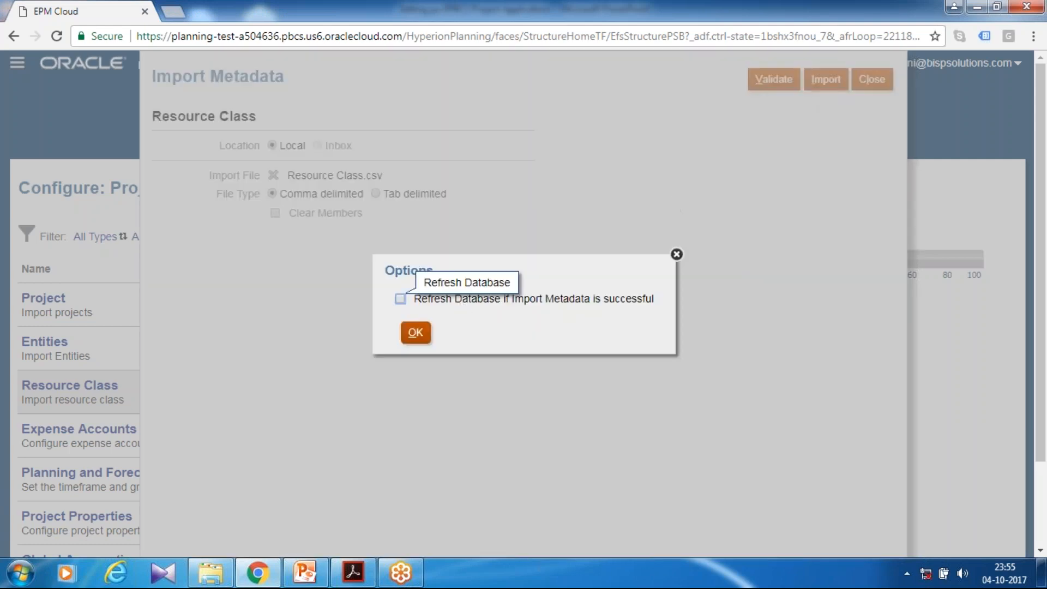
click(415, 332)
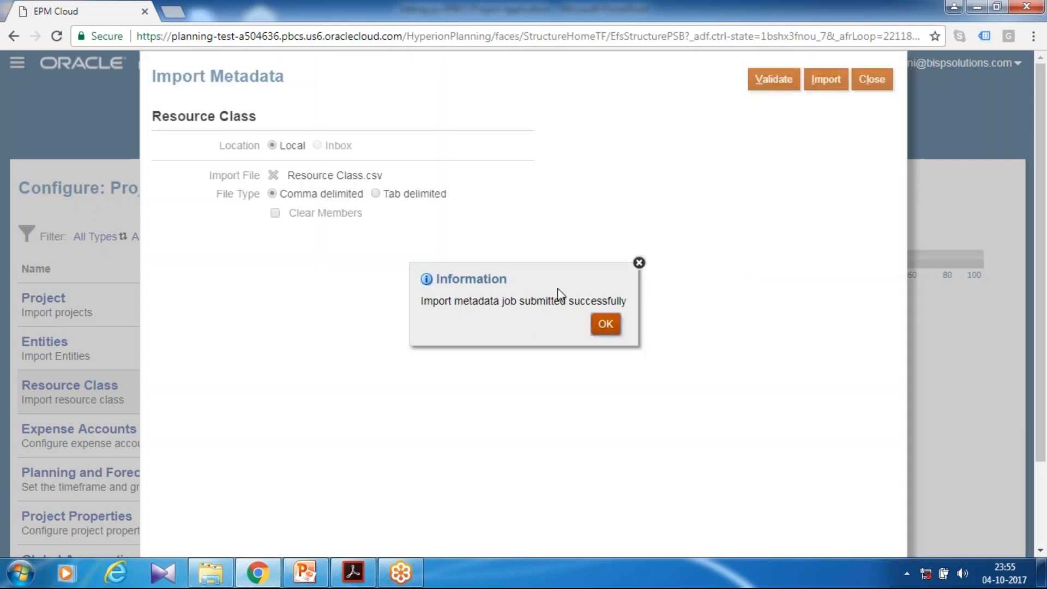
click(606, 324)
click(872, 80)
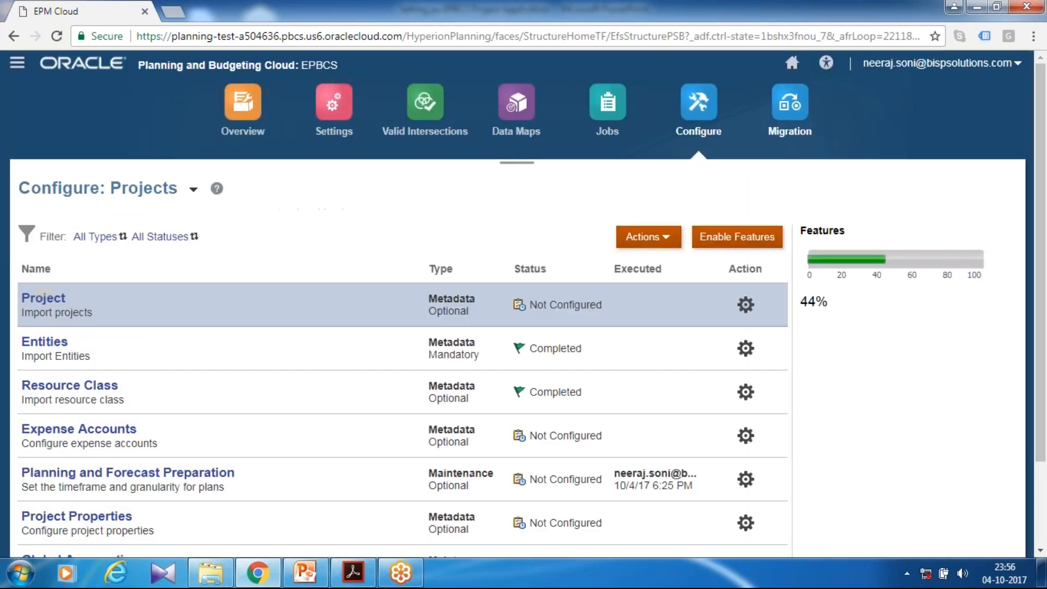
click(608, 143)
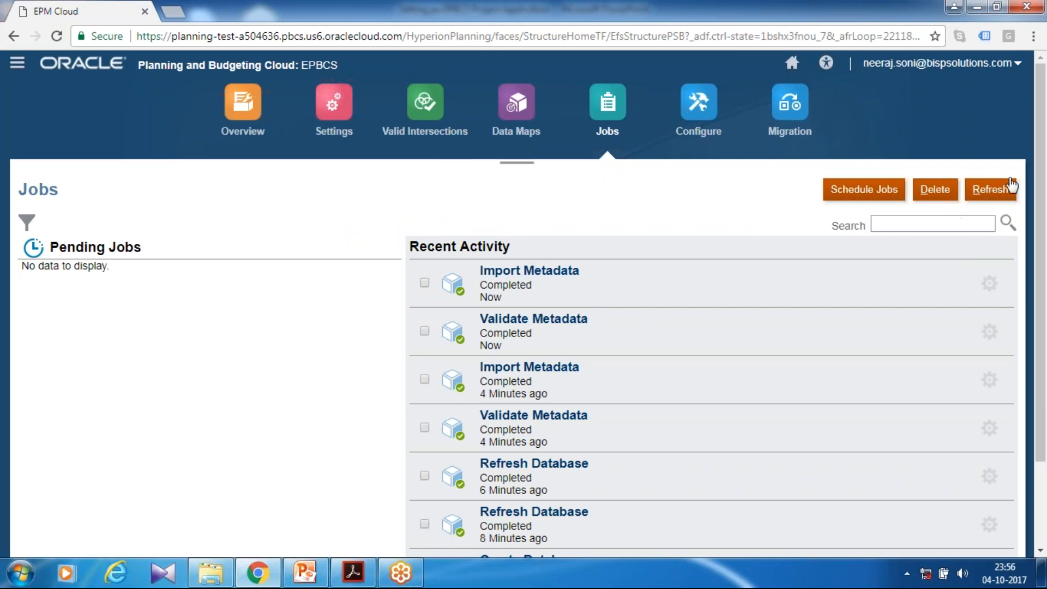
Refresh the application's database with use enabled for all users before and after the refresh
click(254, 130)
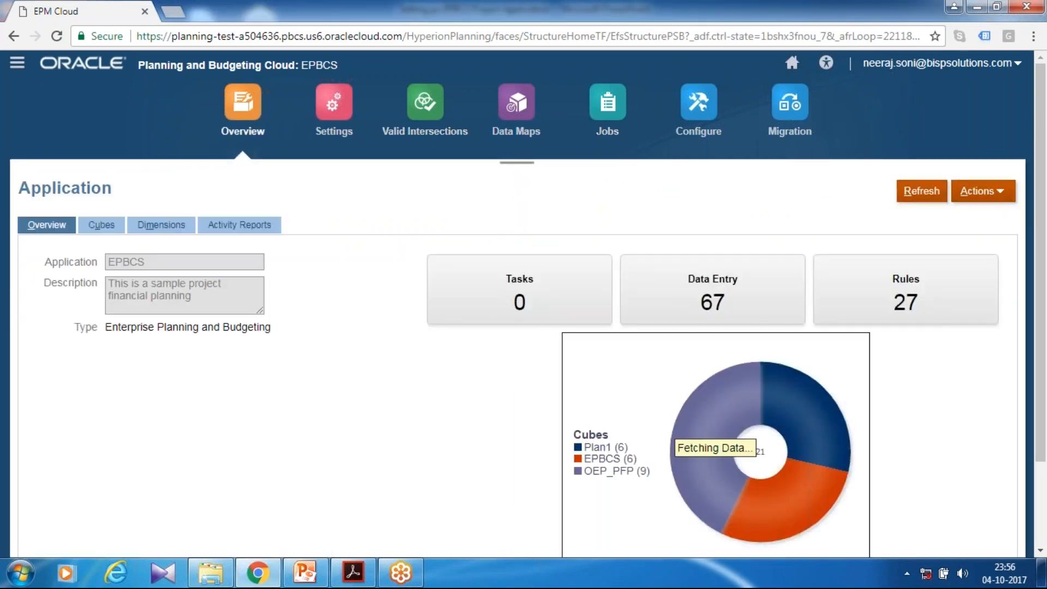
click(998, 196)
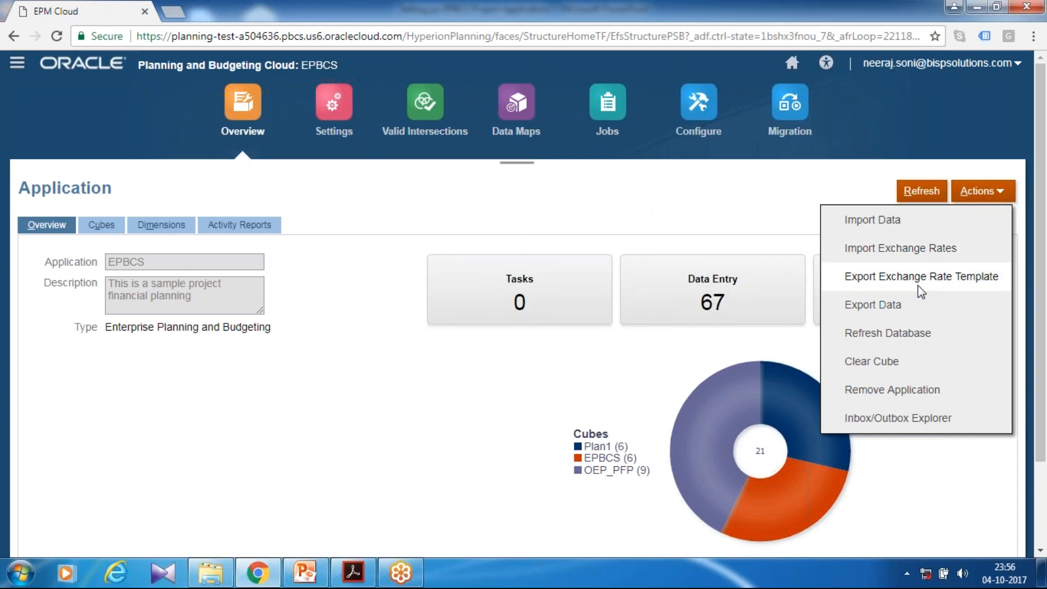
click(877, 343)
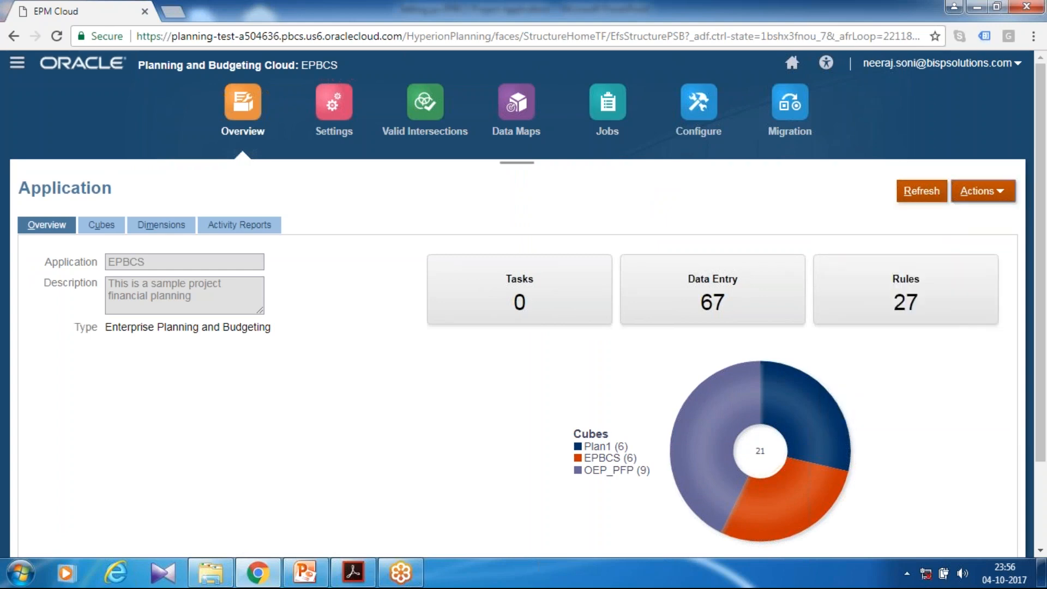
click(758, 86)
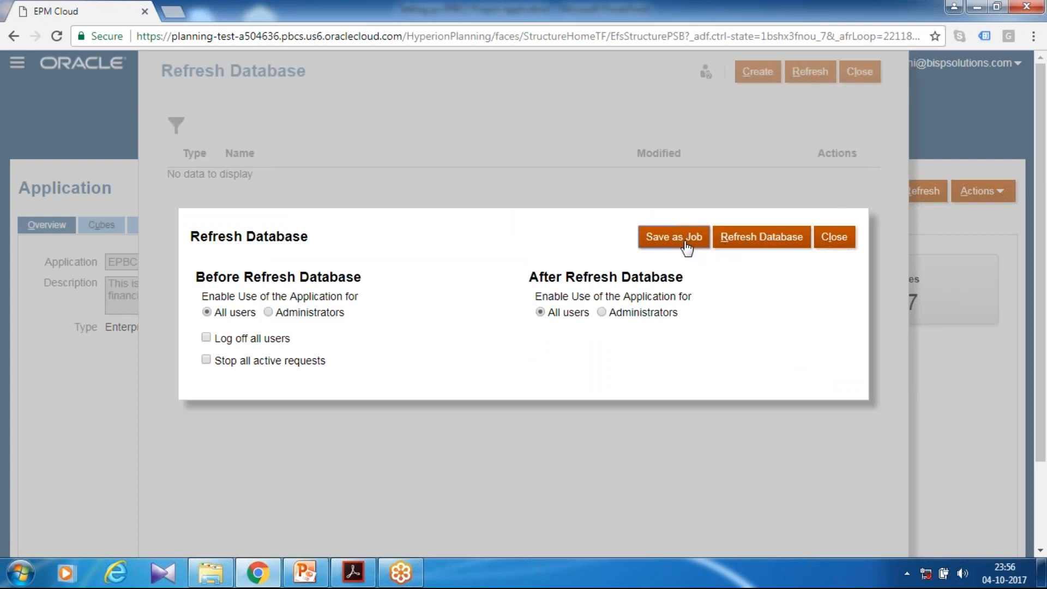
click(750, 243)
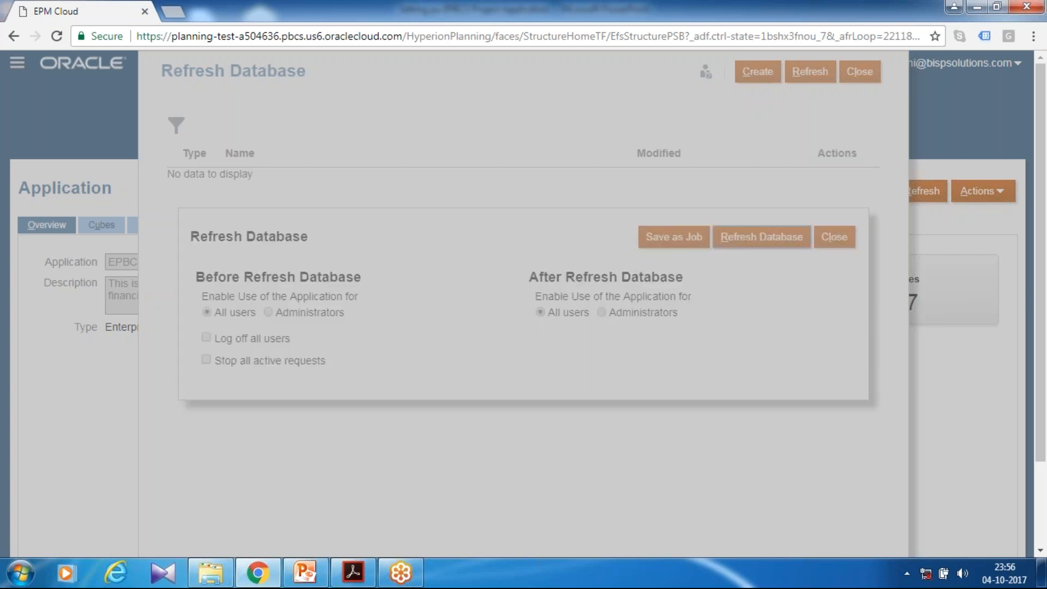
click(449, 355)
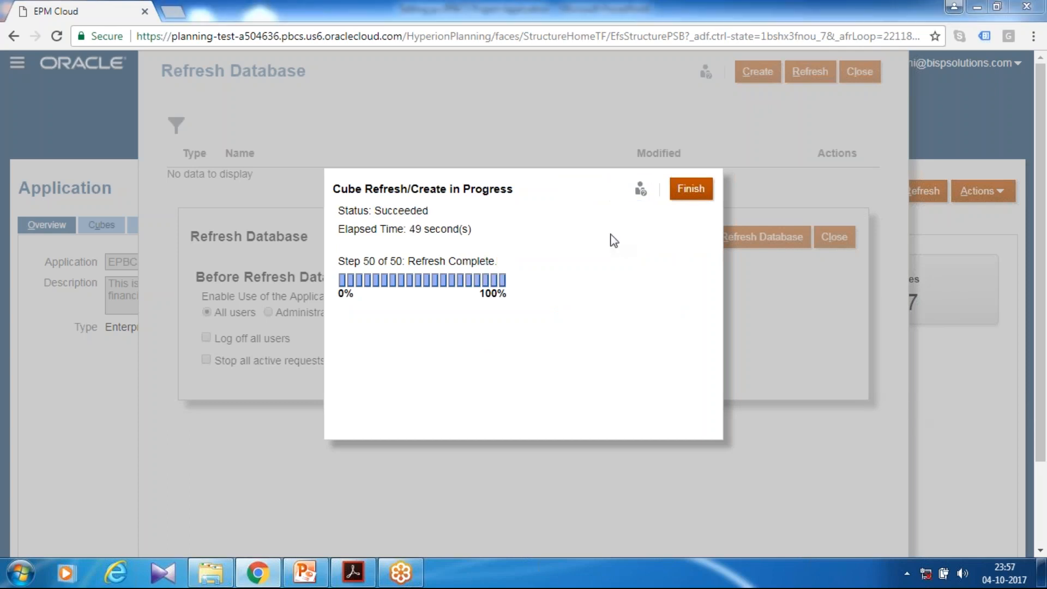
click(676, 194)
click(835, 237)
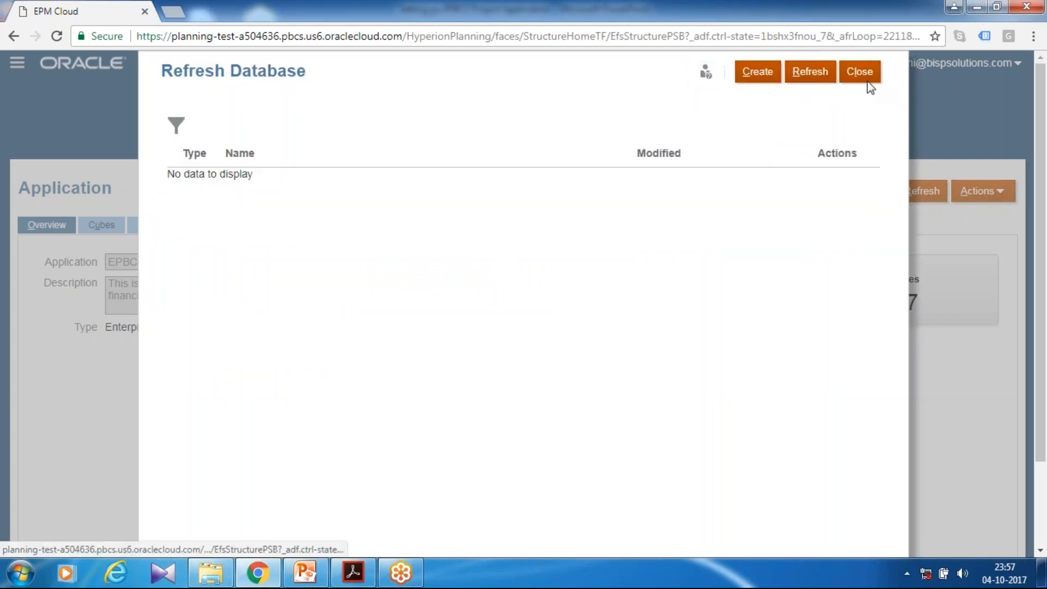
click(865, 76)
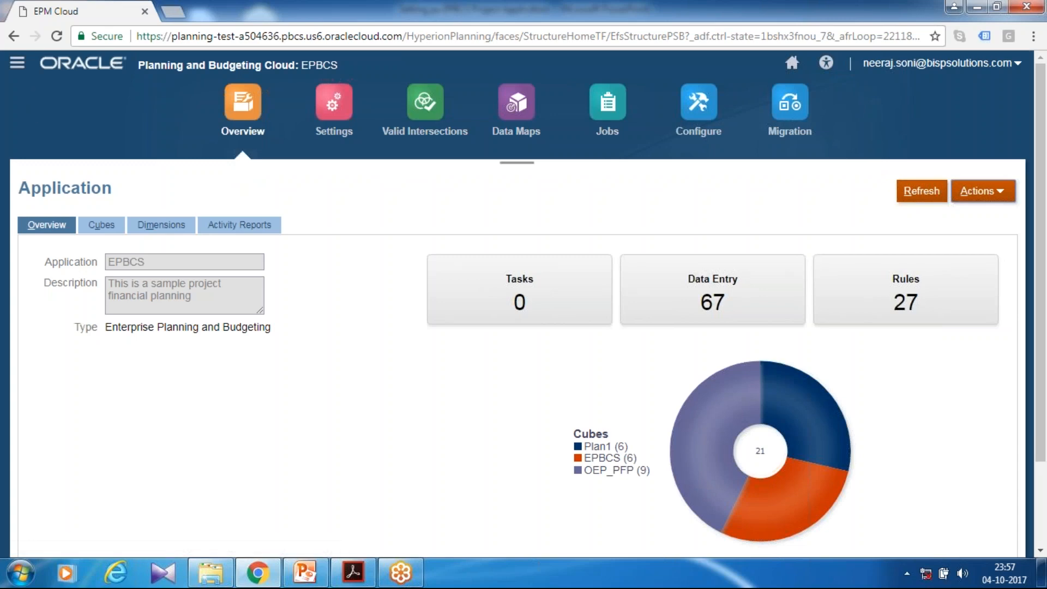
Open the Job smart list for viewing and examine its entries
click(17, 62)
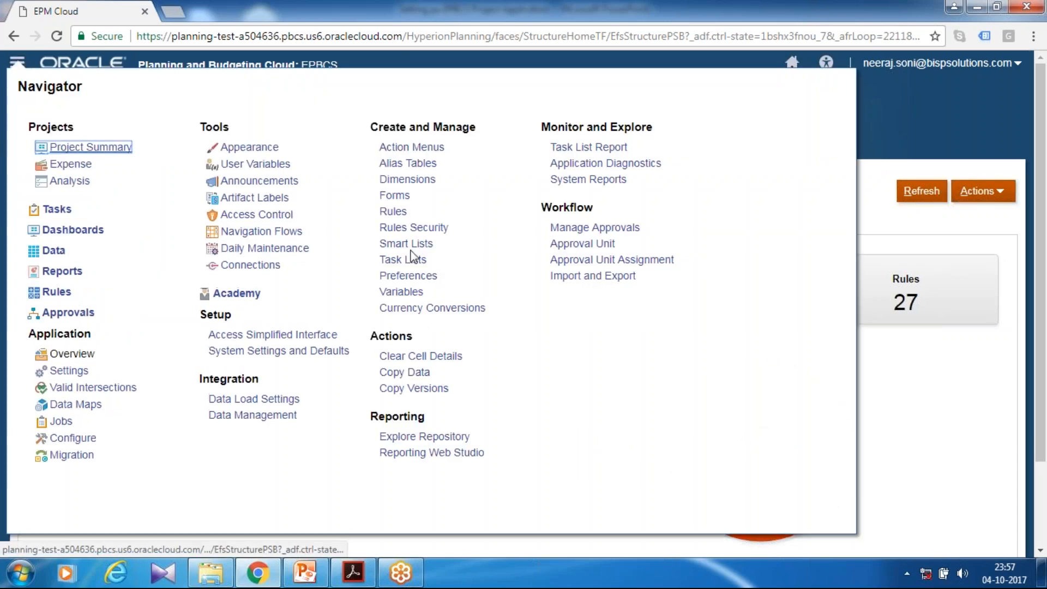
click(406, 243)
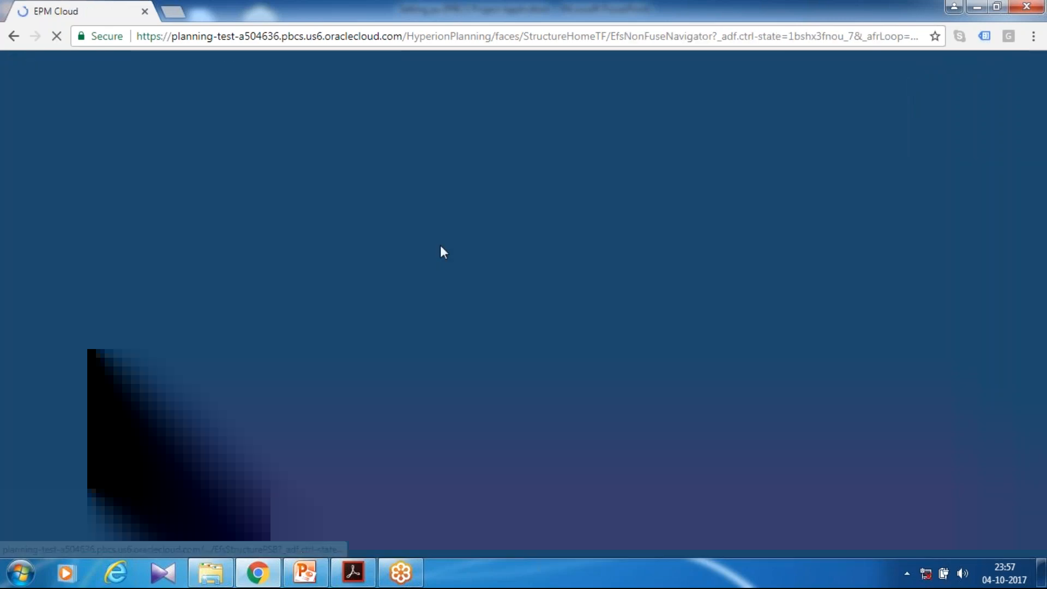
click(75, 244)
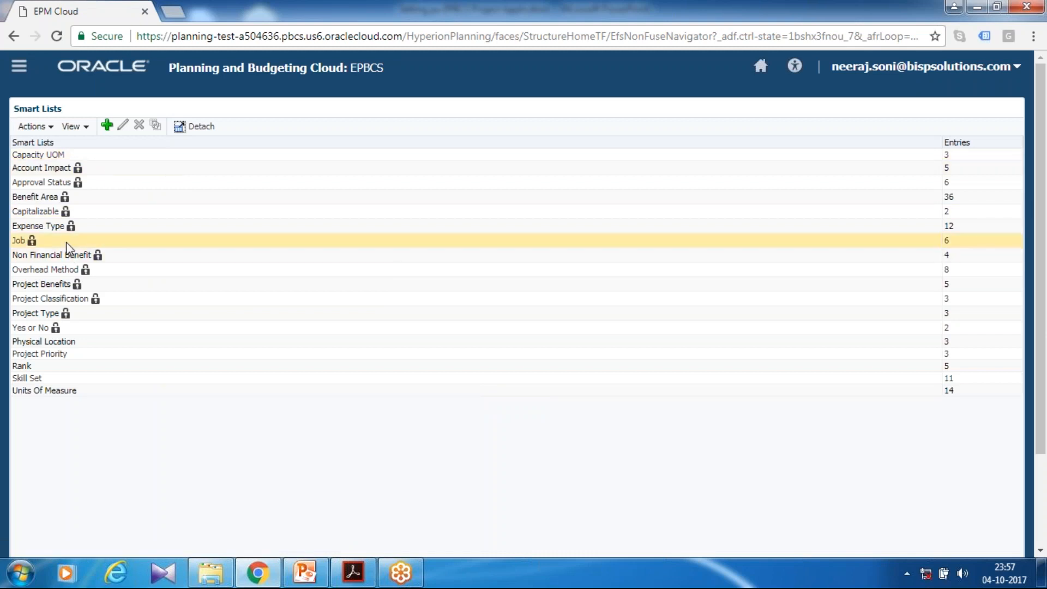
scroll(116, 171, down, 3)
scroll(128, 114, up, 3)
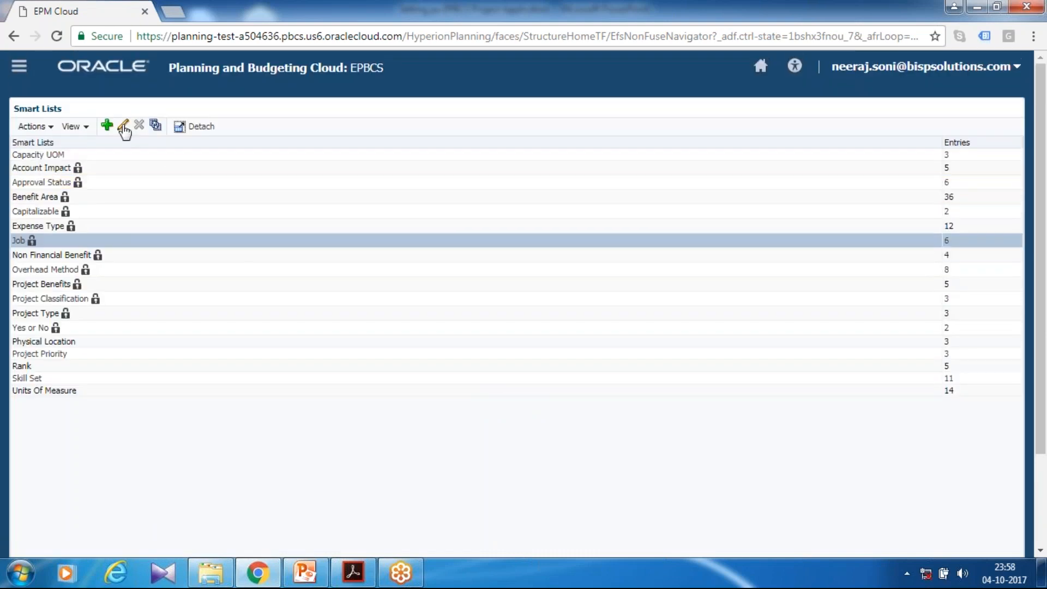
click(124, 125)
click(86, 144)
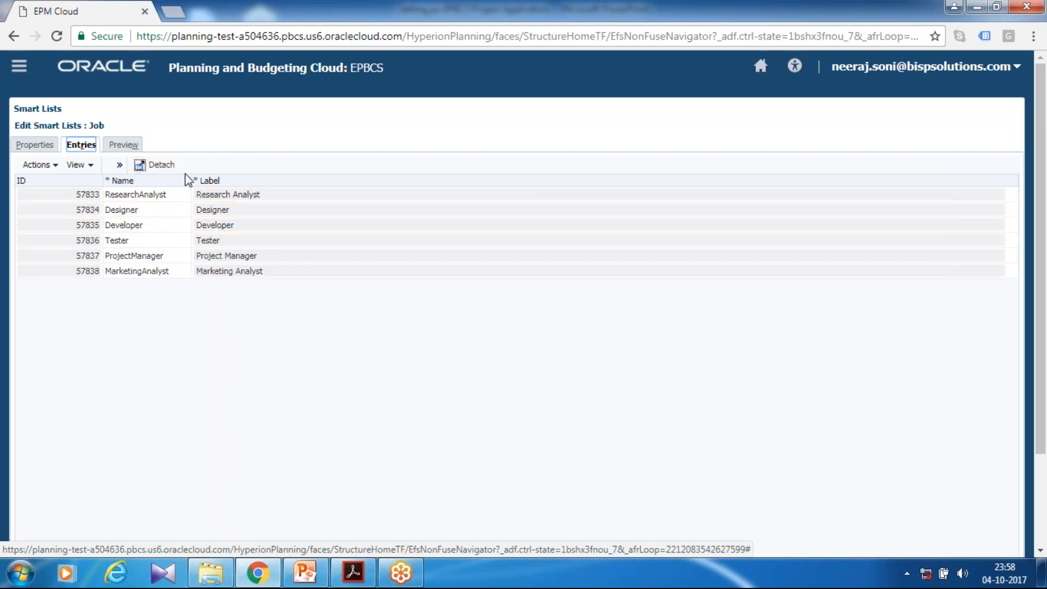
Go from the Job smart list to the application's configuration page for Projects
click(20, 66)
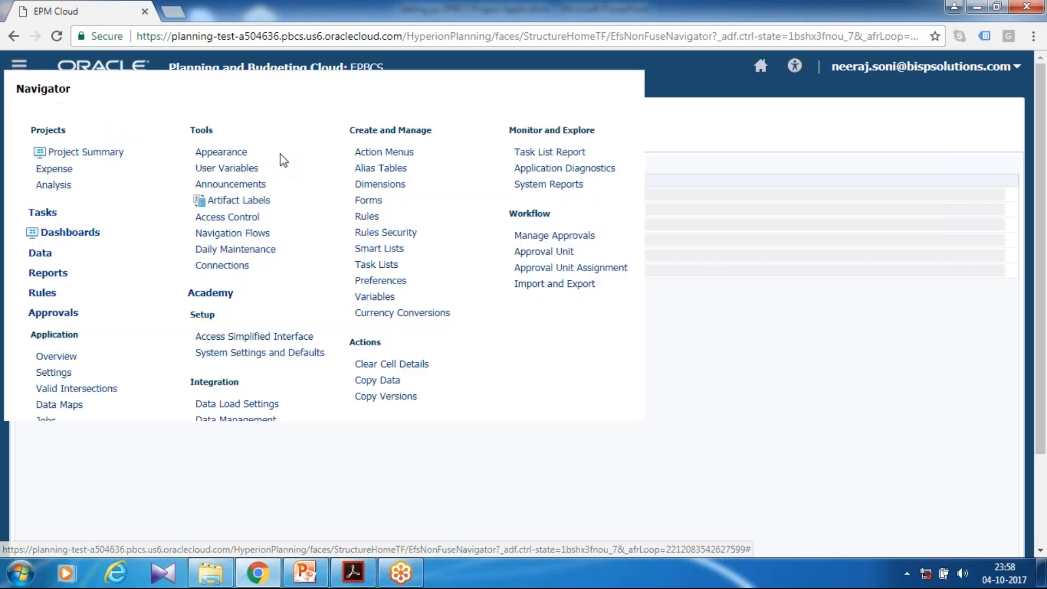
click(760, 66)
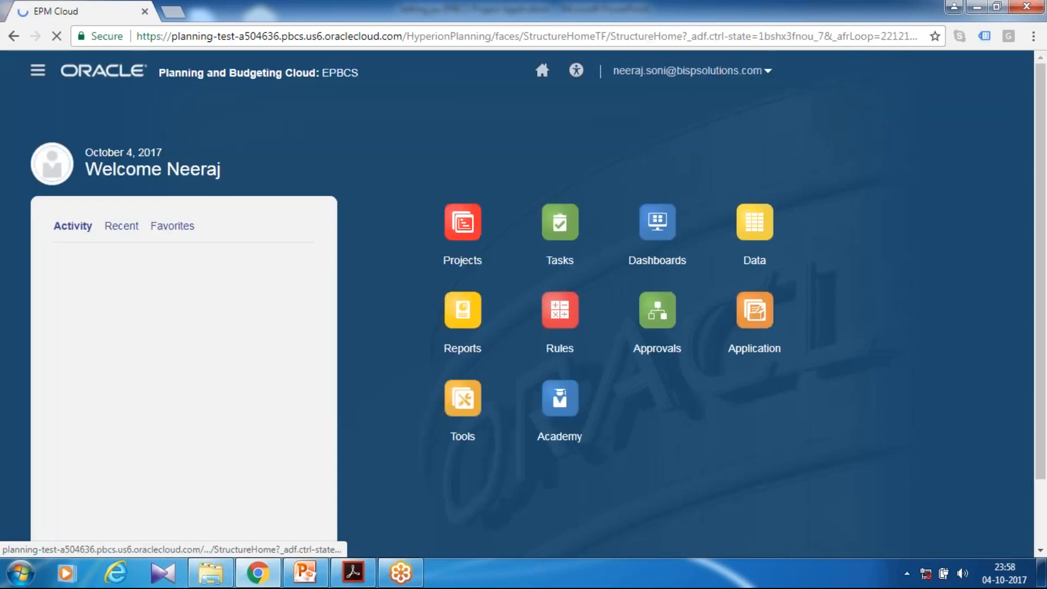
click(850, 348)
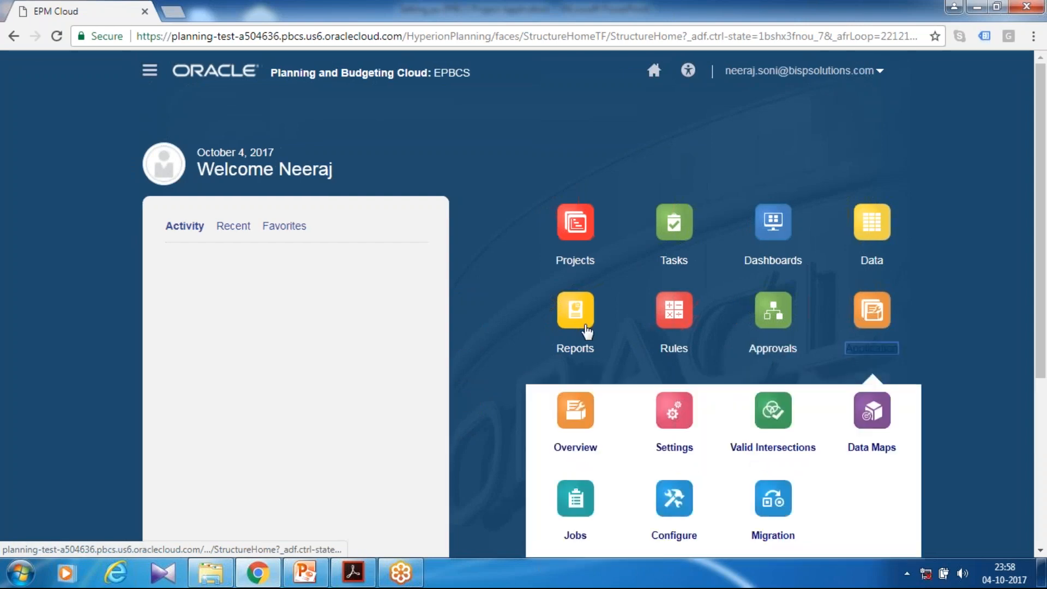
scroll(627, 327, down, 3)
click(675, 299)
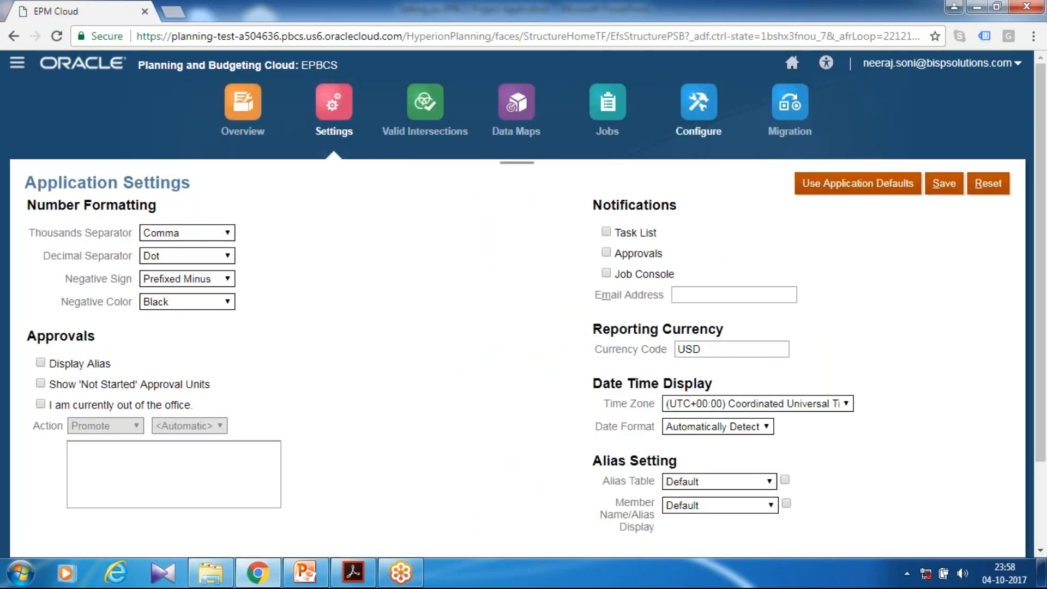
click(698, 107)
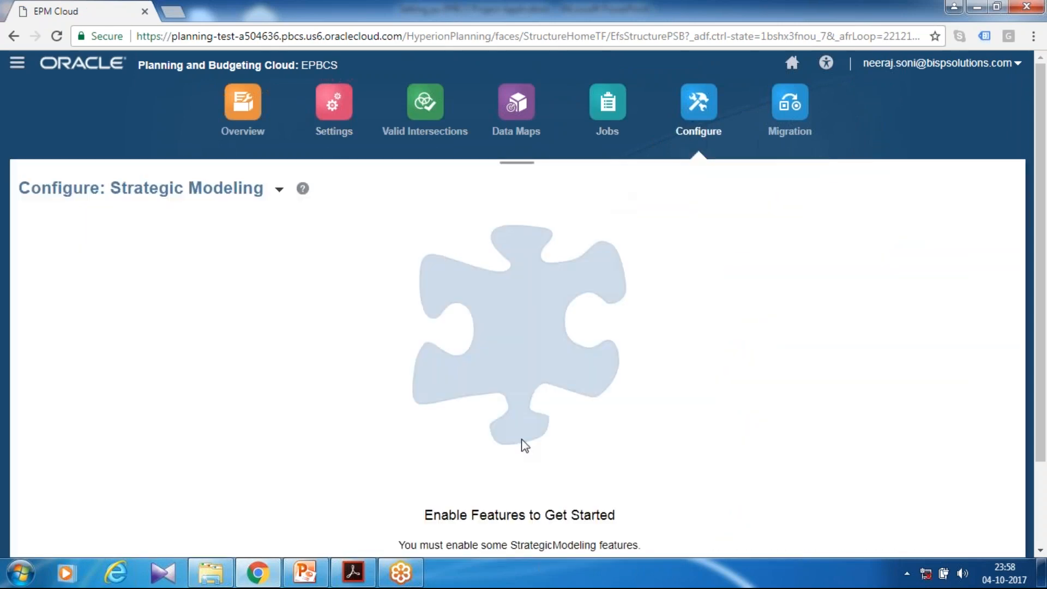
click(279, 188)
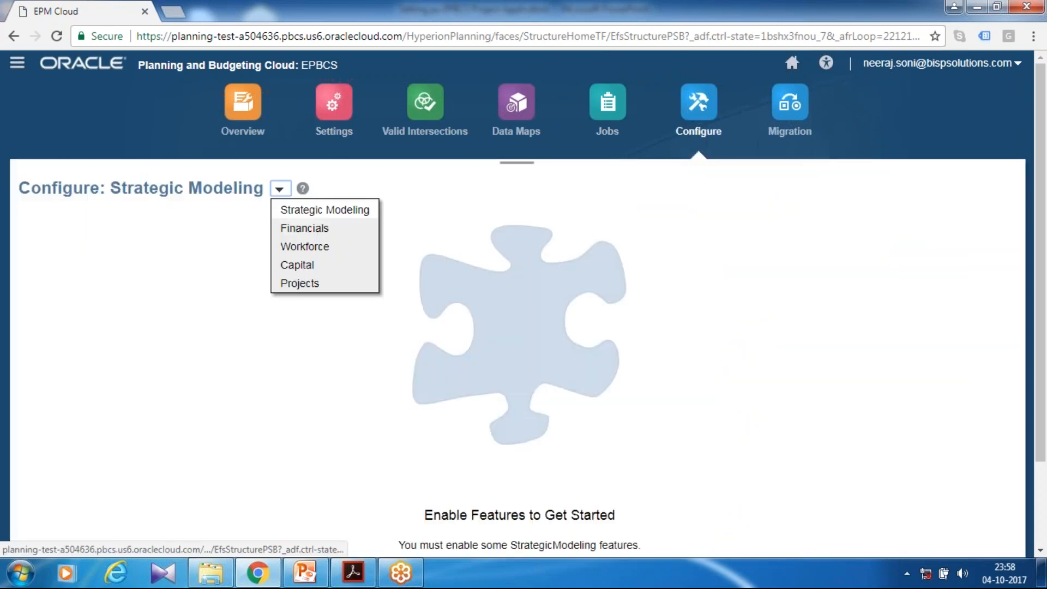
click(301, 283)
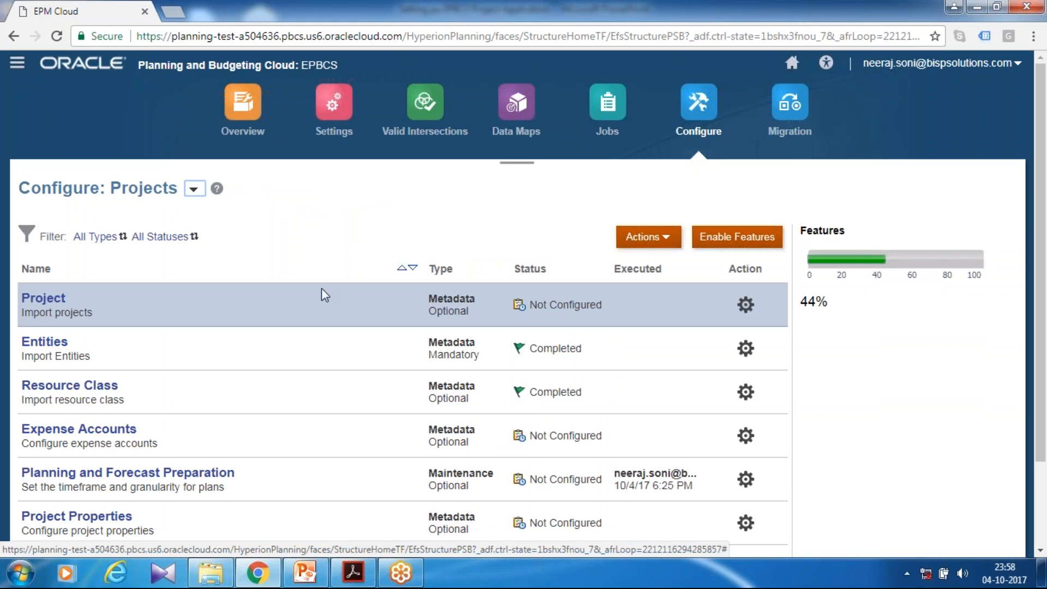
Show the Expense Accounts of category Other and component Total Other Expenses, and export them to Excel
scroll(322, 289, down, 2)
click(60, 323)
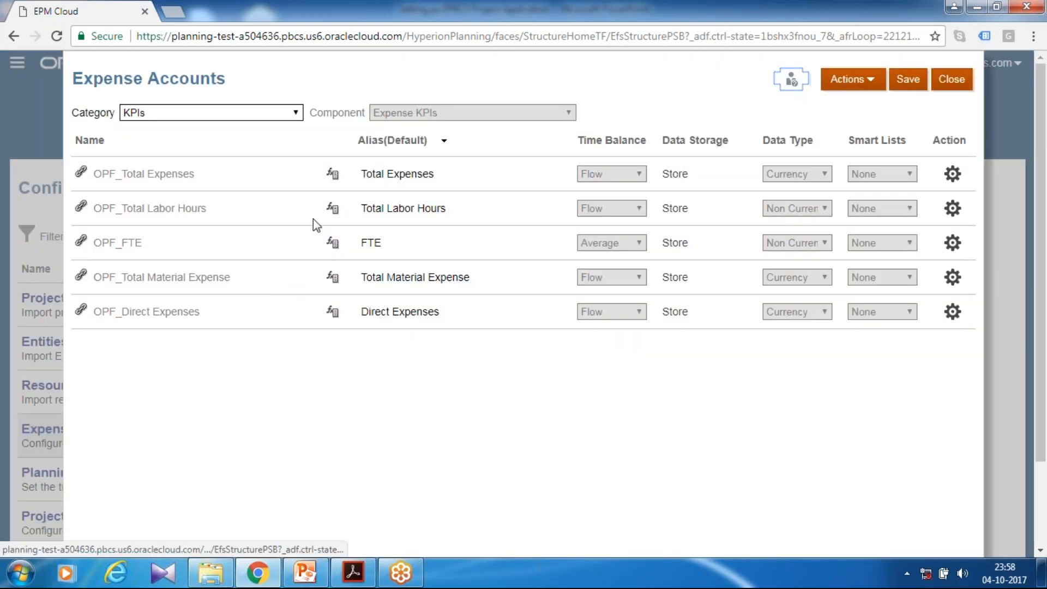
click(191, 112)
click(191, 153)
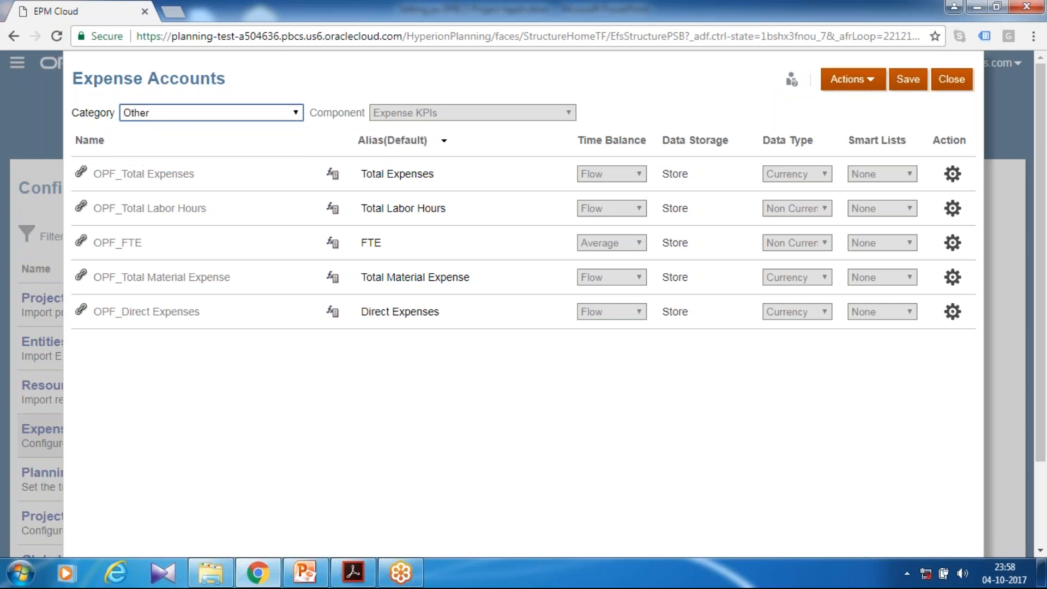
click(453, 113)
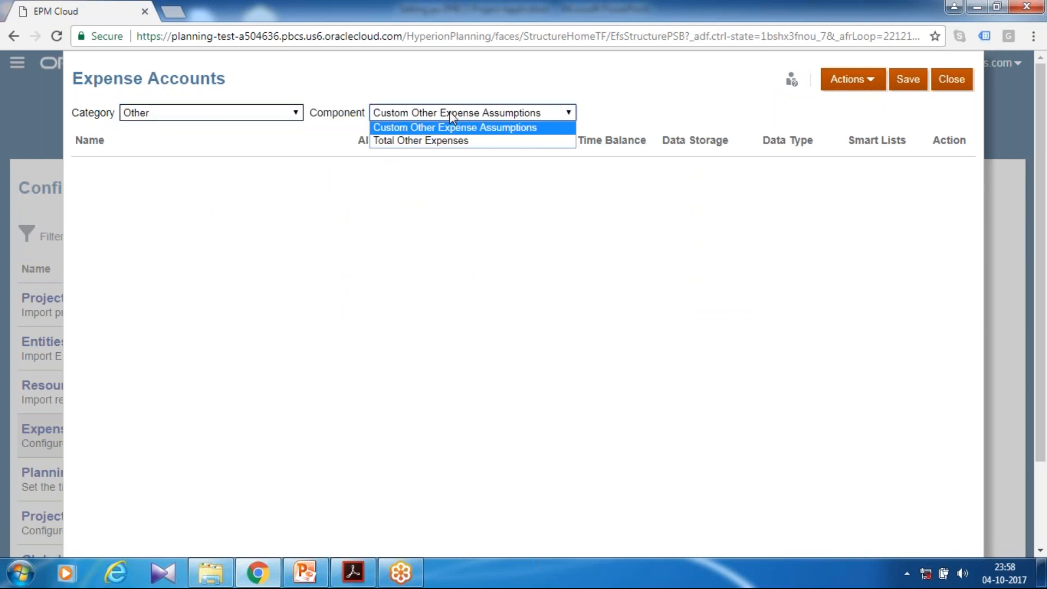
click(445, 142)
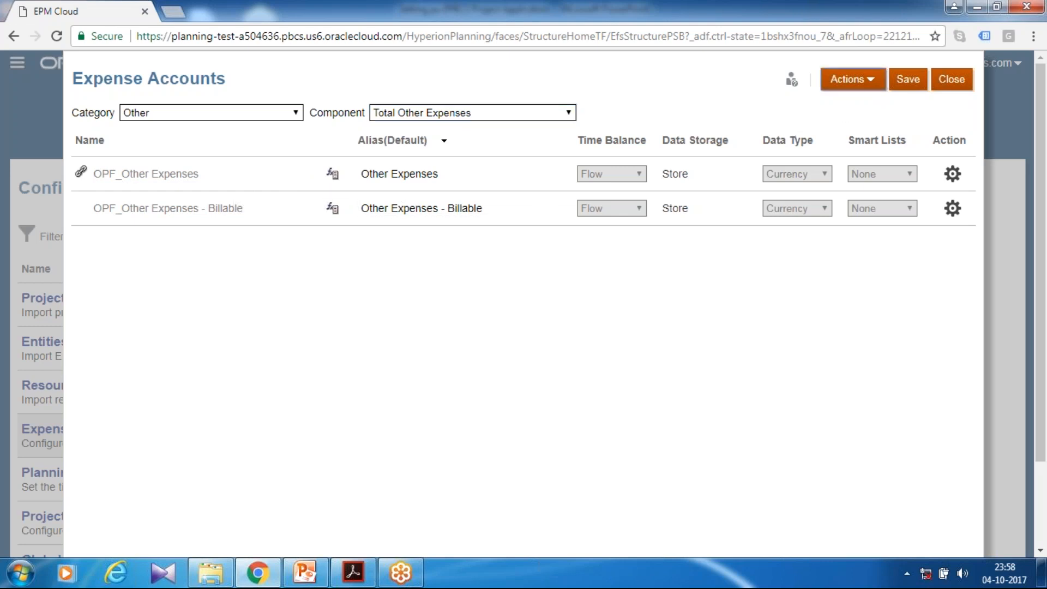
click(872, 80)
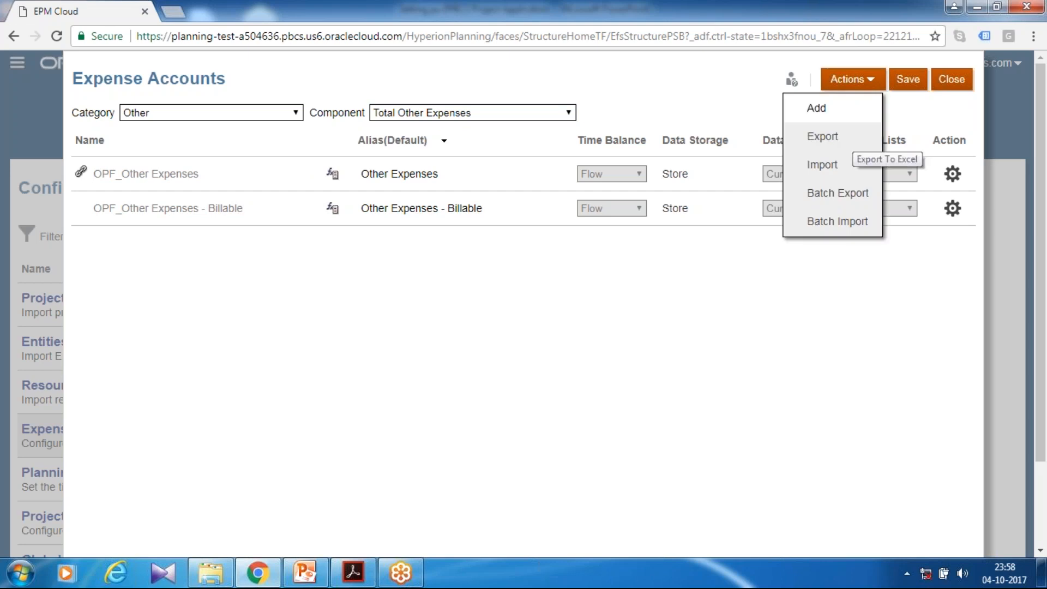
click(817, 108)
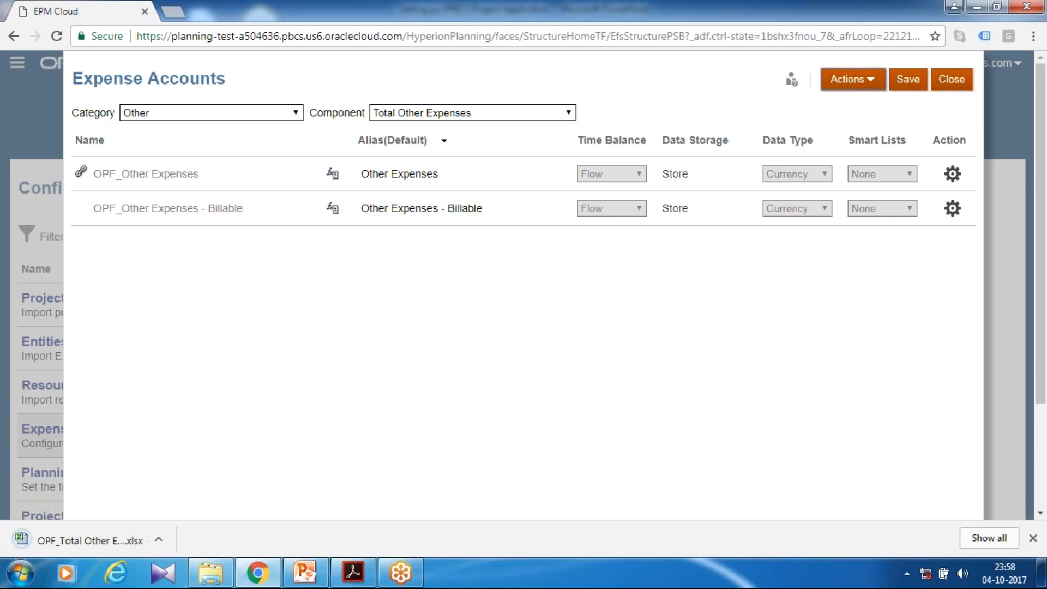
Launch Microsoft Excel and dismiss the Smart View add-in error
click(31, 570)
click(90, 536)
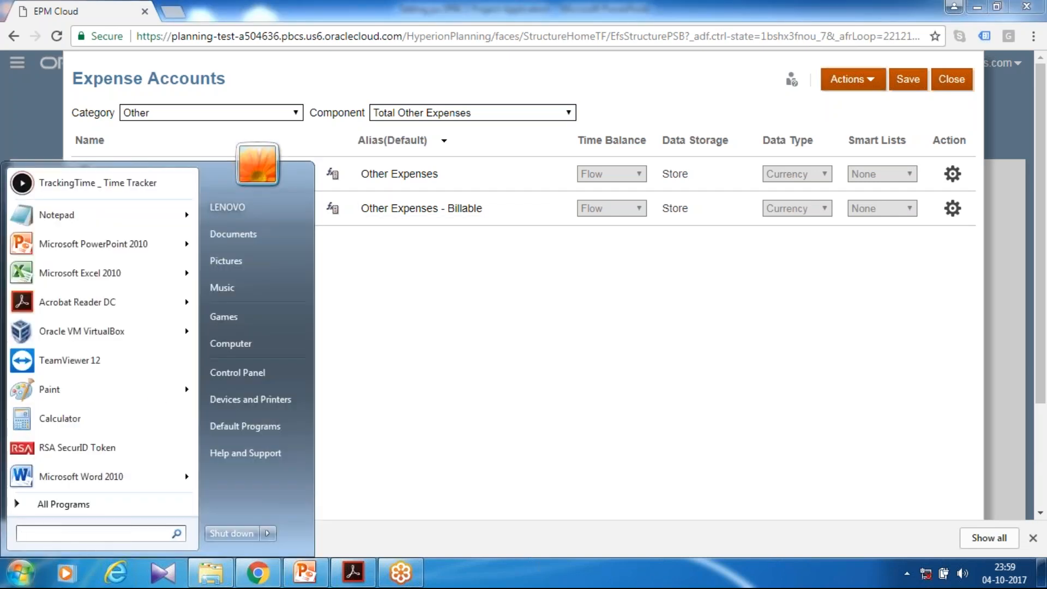
text(excel)
key(Return)
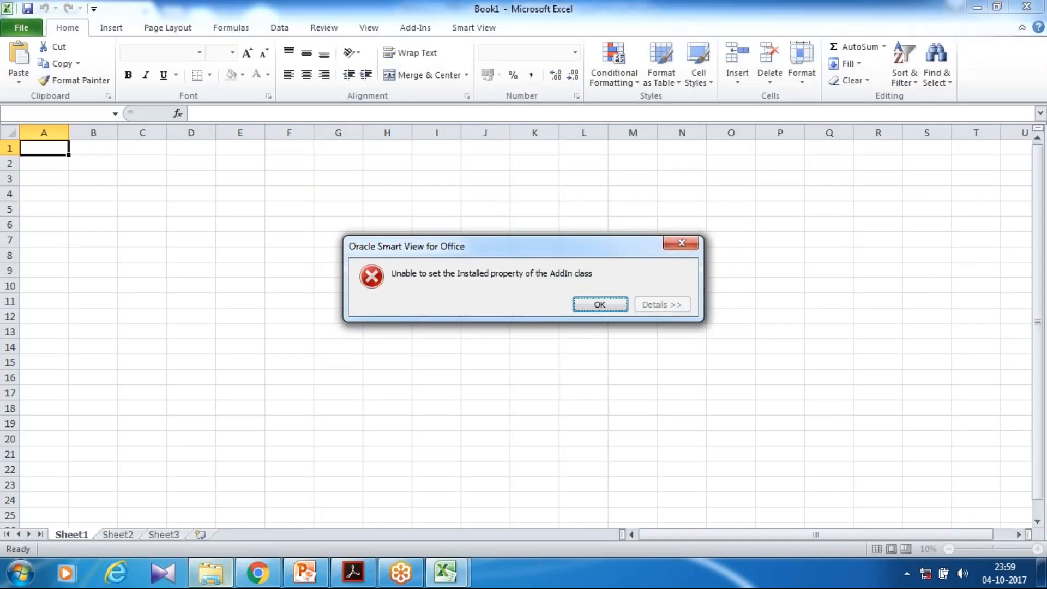
key(Return)
Open the exported workbook OPF_Total Other Expenses_Export (1) from the user's Downloads folder on drive C and enable editing
key(alt+Tab)
drag(257, 149, 621, 185)
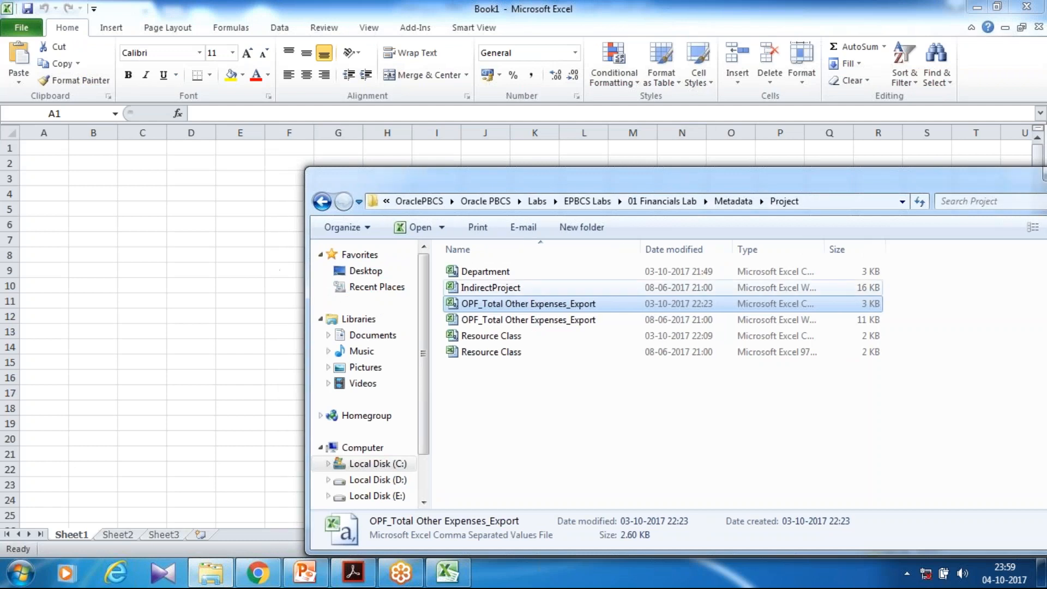
click(371, 463)
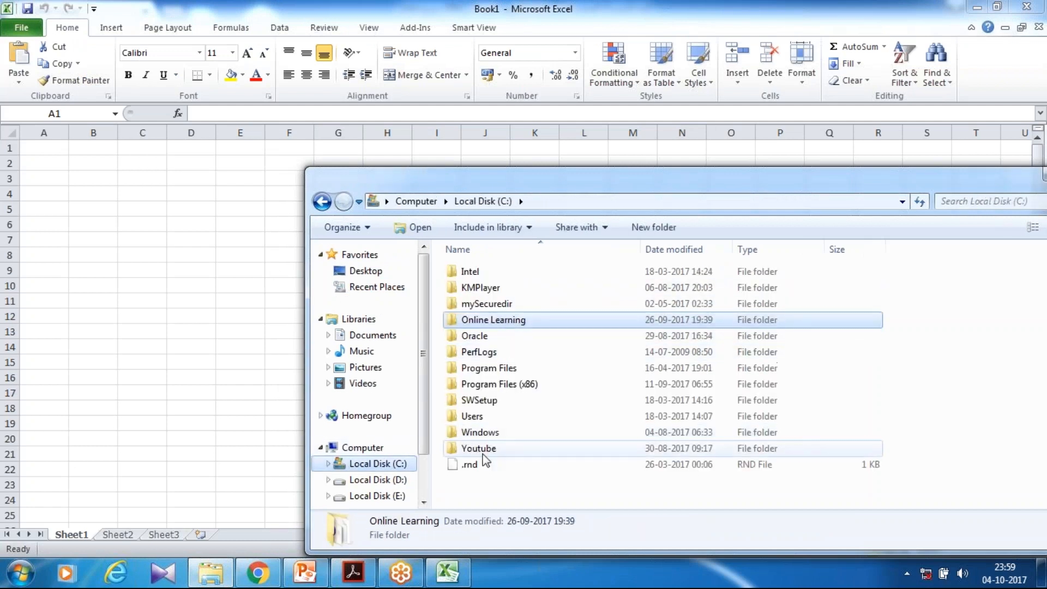
double_click(479, 414)
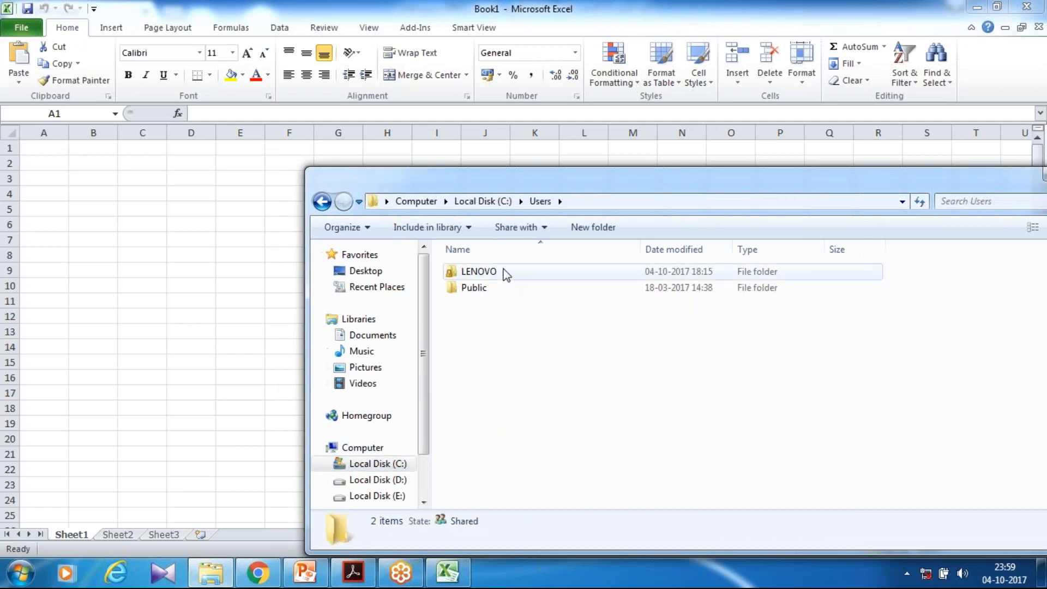
double_click(504, 275)
click(525, 289)
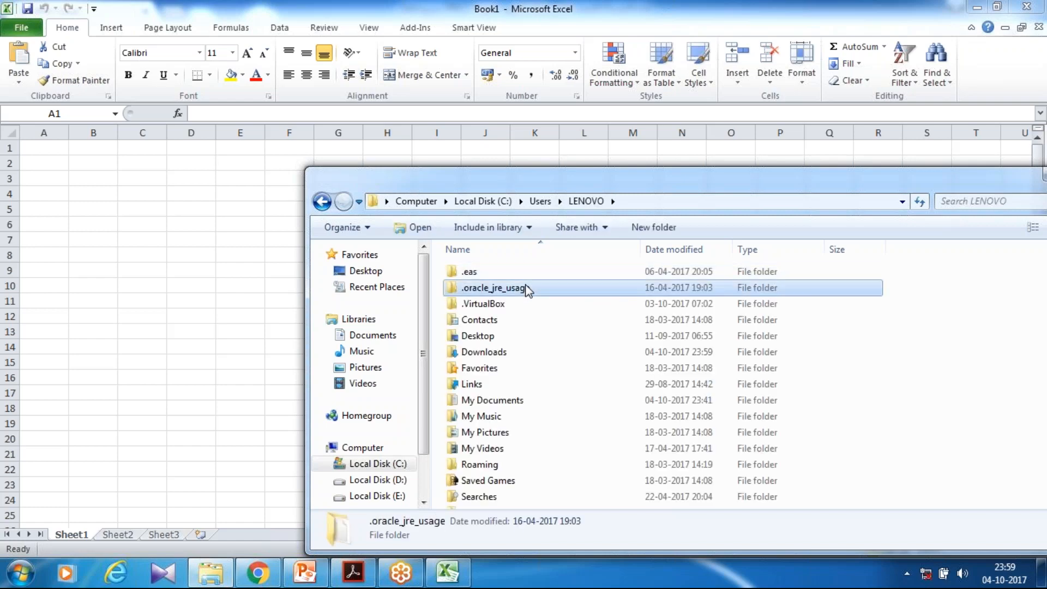
text(do)
key(Return)
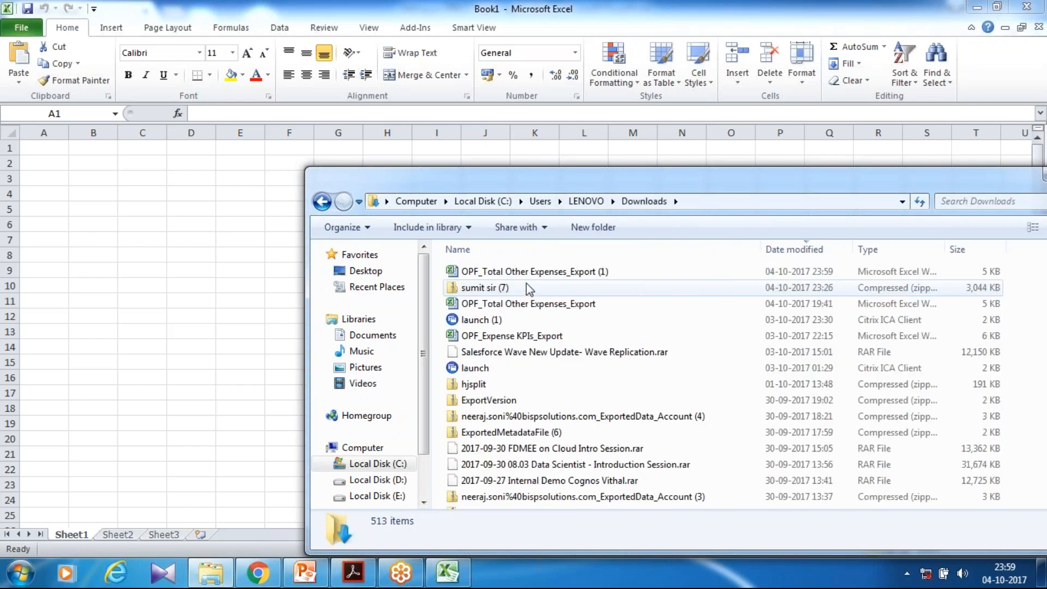
double_click(523, 272)
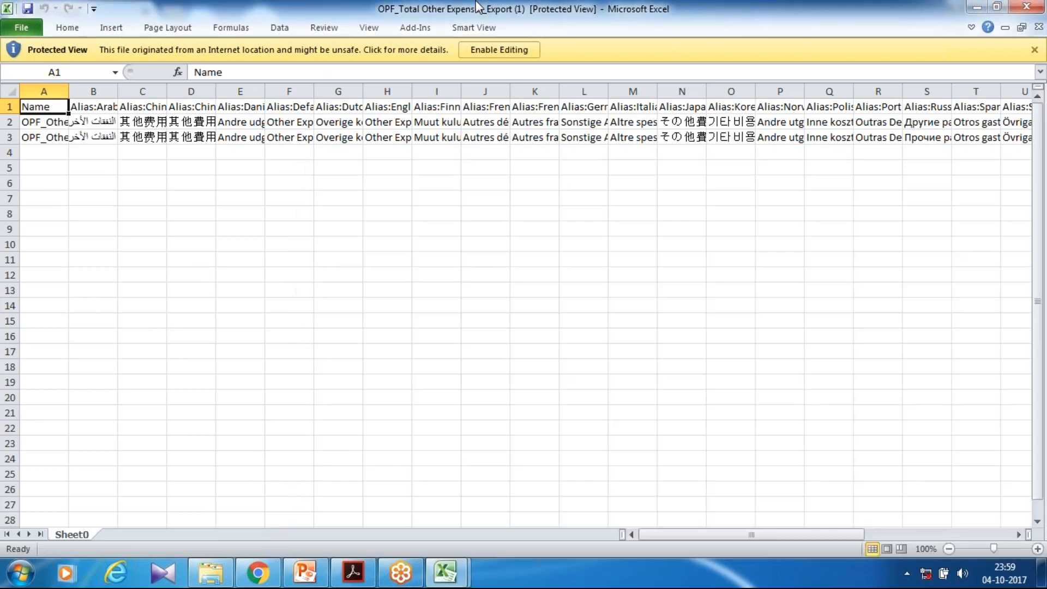
click(475, 49)
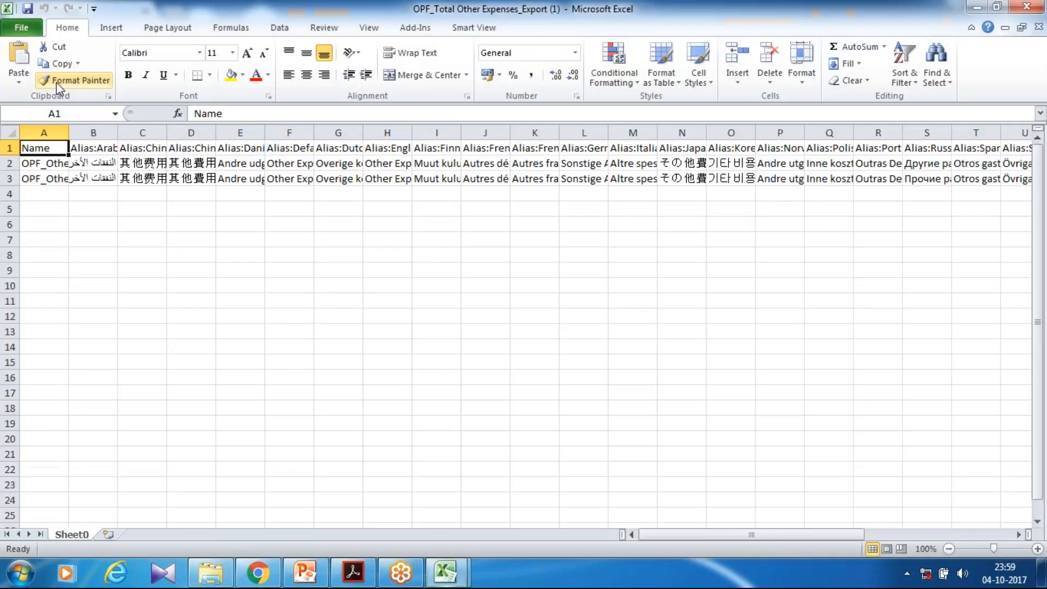
Fit column A to its contents and examine the exported account names
double_click(69, 132)
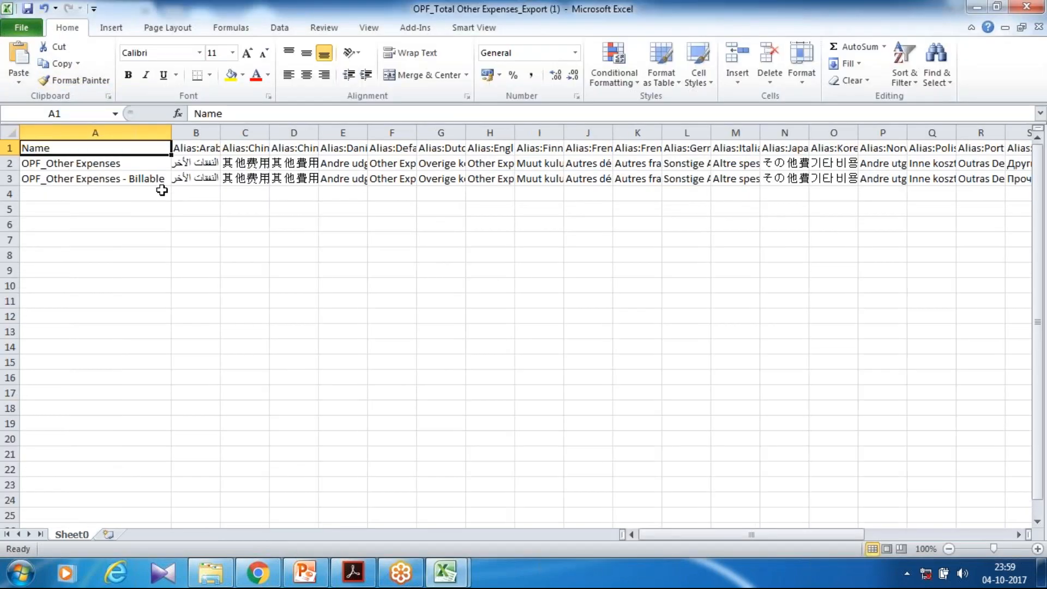
click(135, 164)
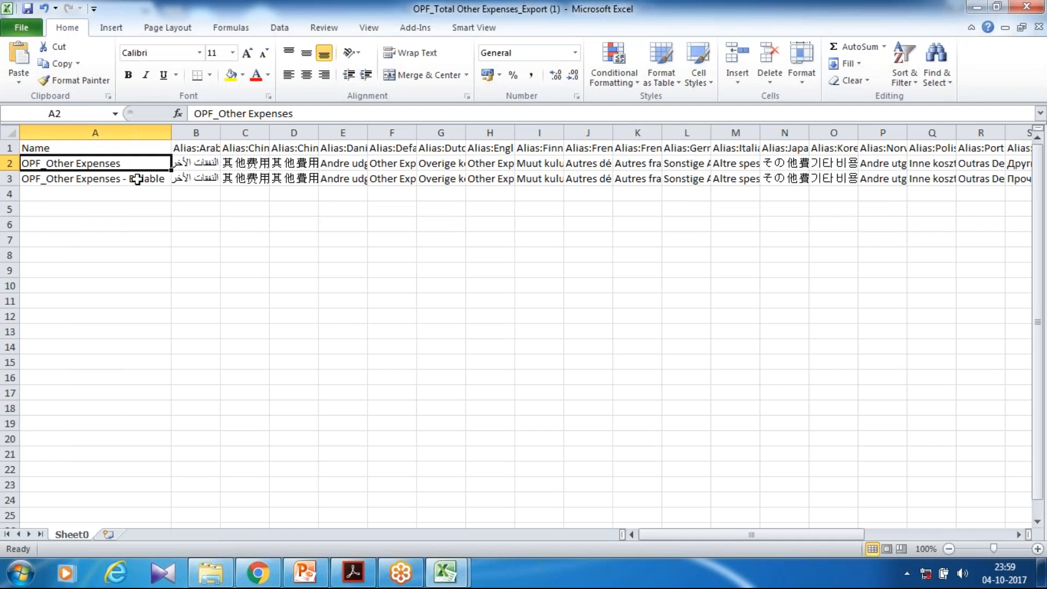
click(136, 179)
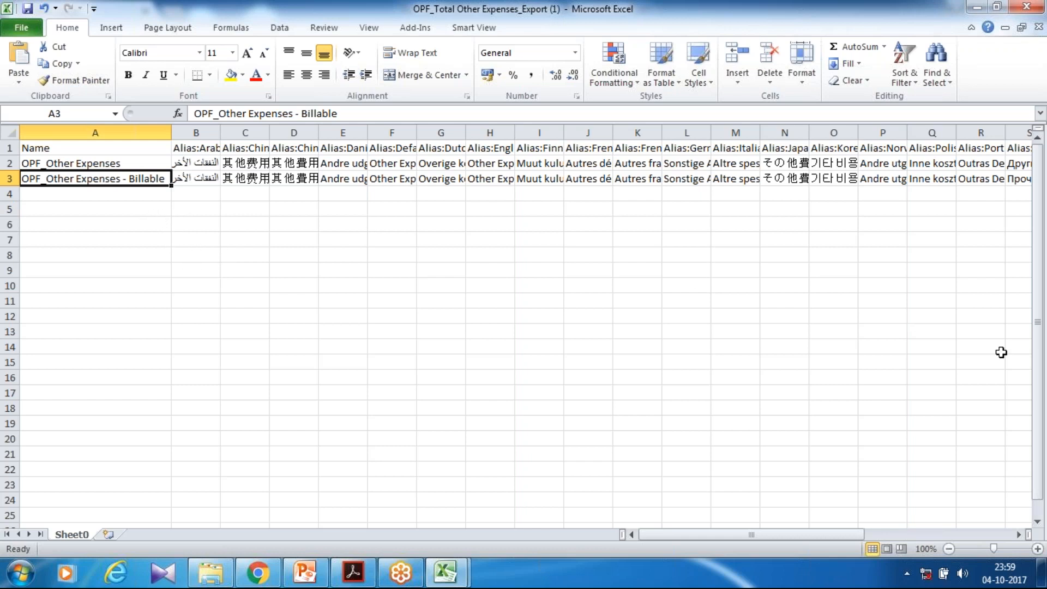
click(1031, 397)
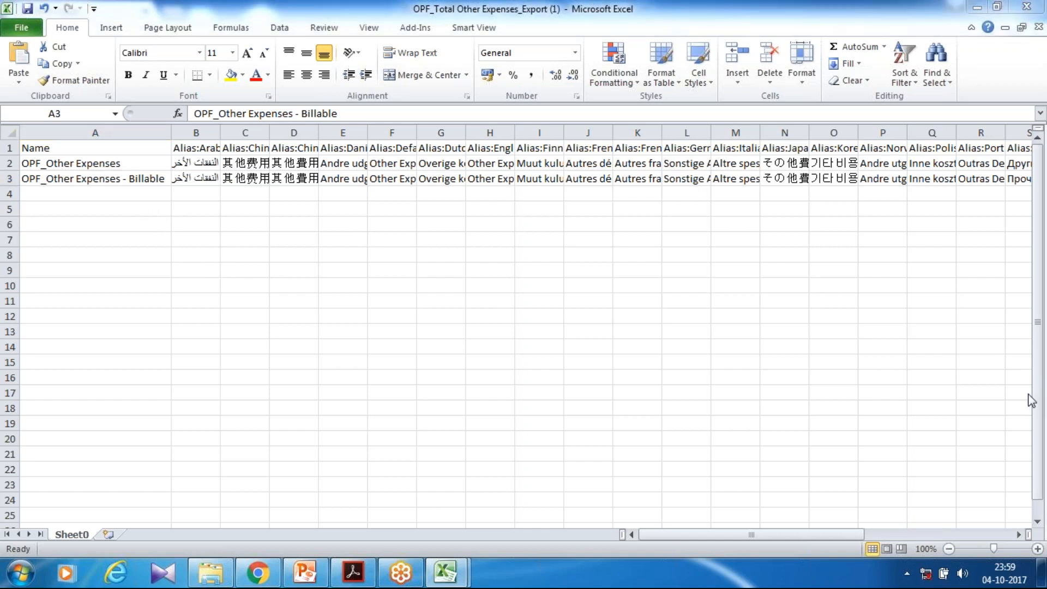
click(923, 379)
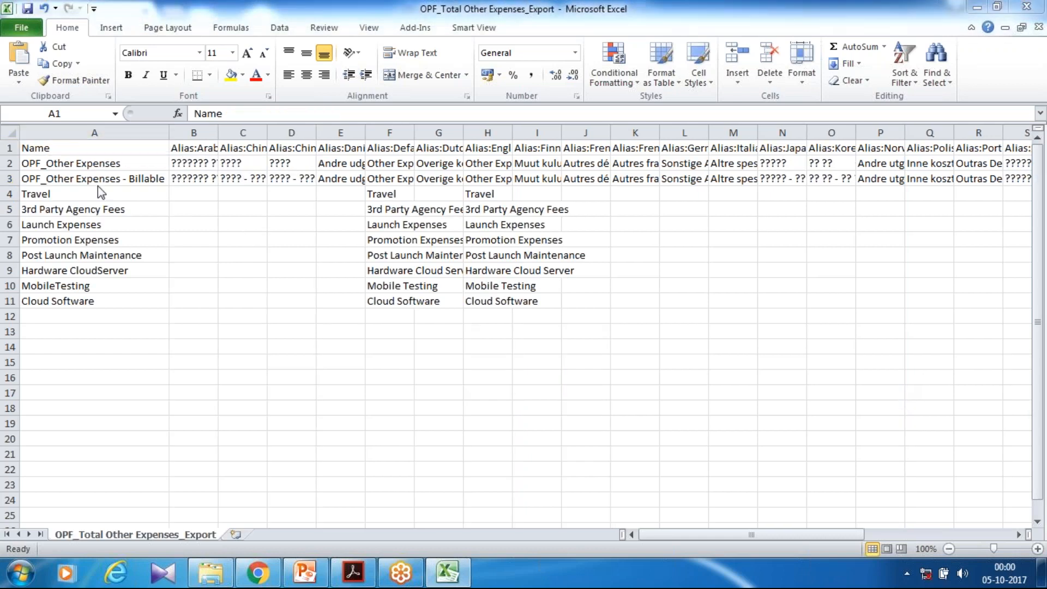
Examine the additional expense accounts from Travel to Cloud Software in A4:A11 of the prepared OPF_Total Other Expenses_Export file
click(97, 186)
drag(76, 193, 59, 298)
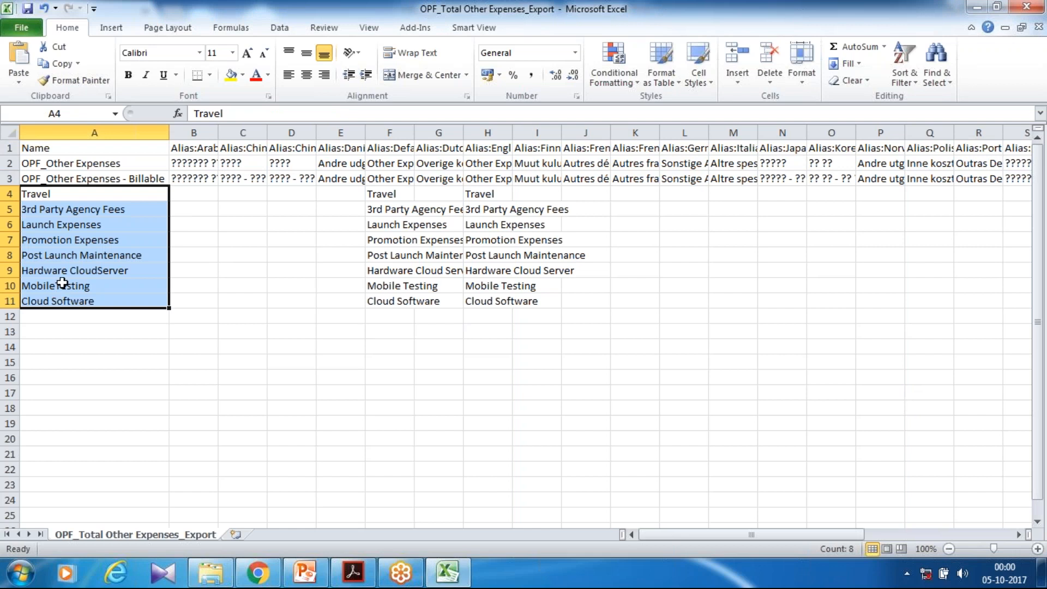
click(103, 208)
click(104, 190)
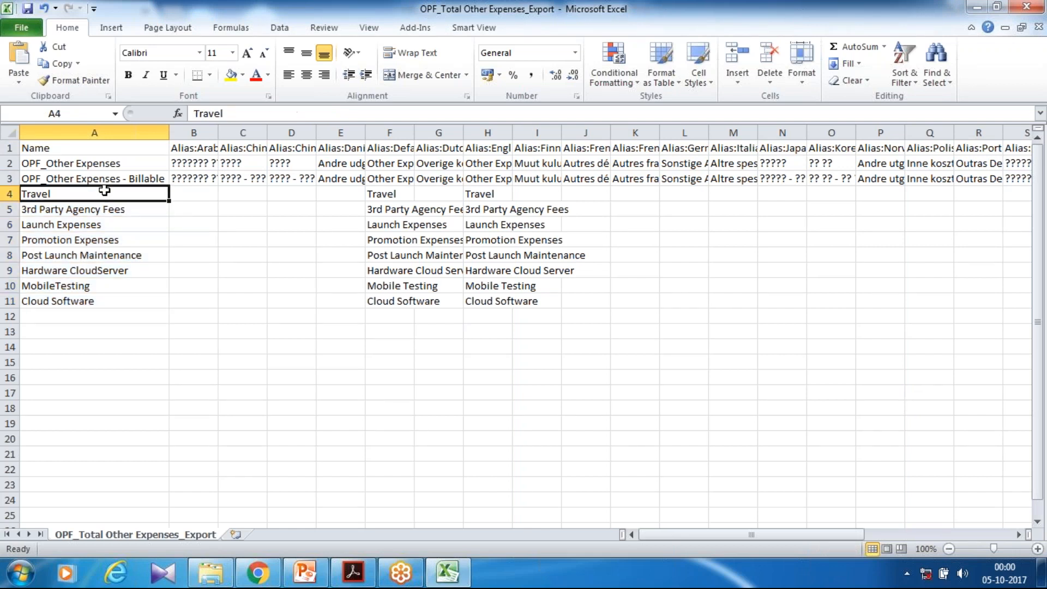
click(88, 239)
click(96, 221)
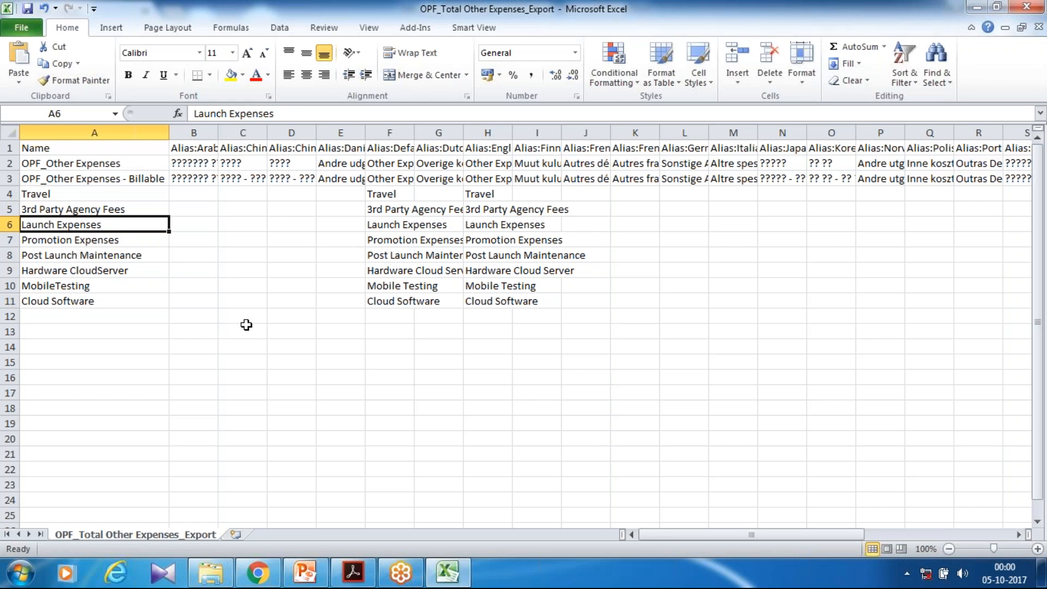
Return to the Expense Accounts in the browser and try to import the comma-separated file OPF_Total Other Expenses_Export into Total Other Expenses
click(258, 572)
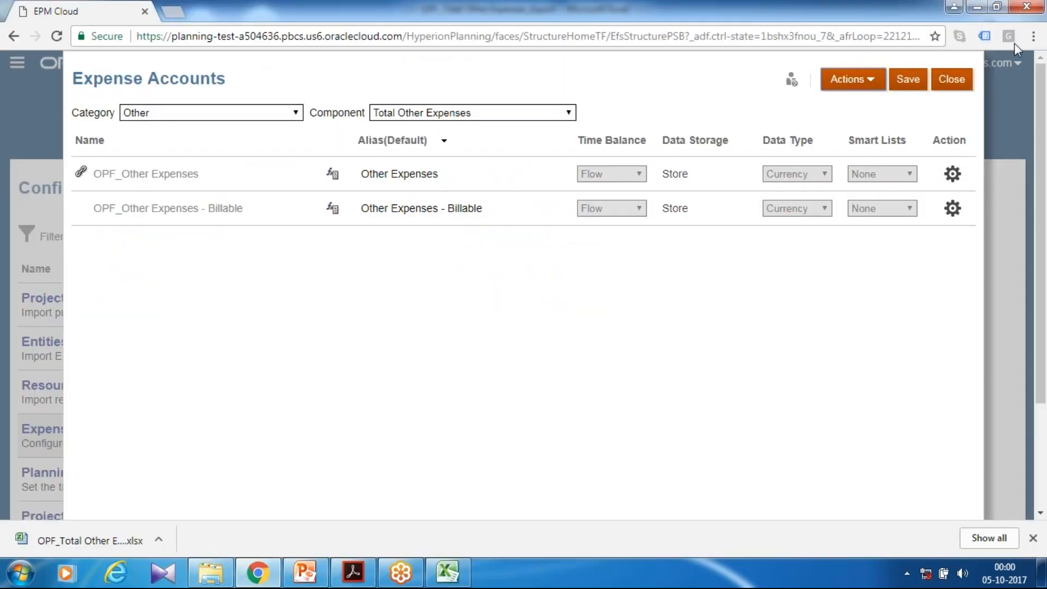
click(878, 92)
click(838, 168)
click(651, 101)
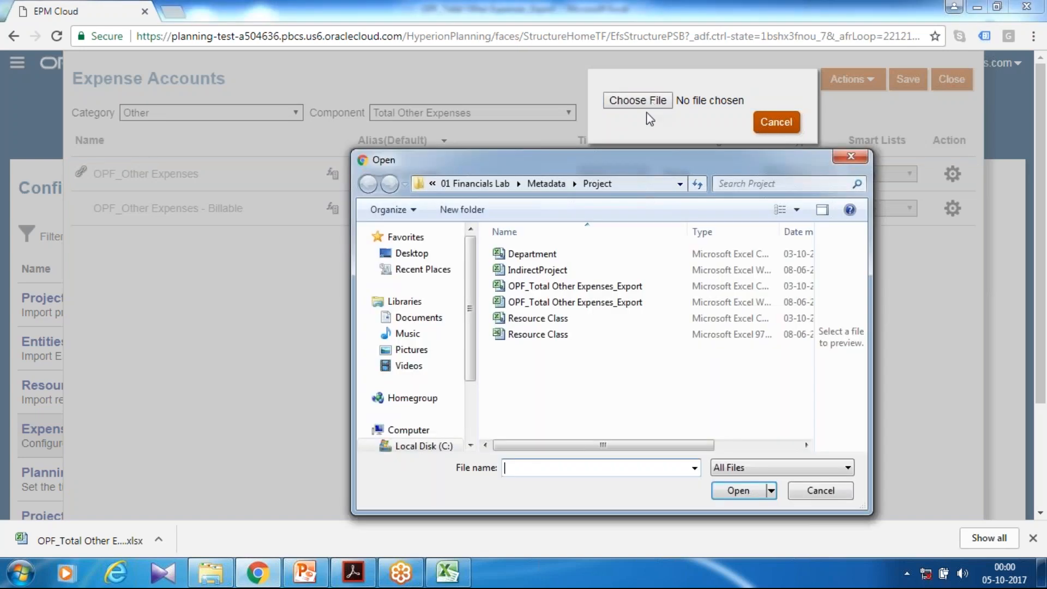
click(577, 286)
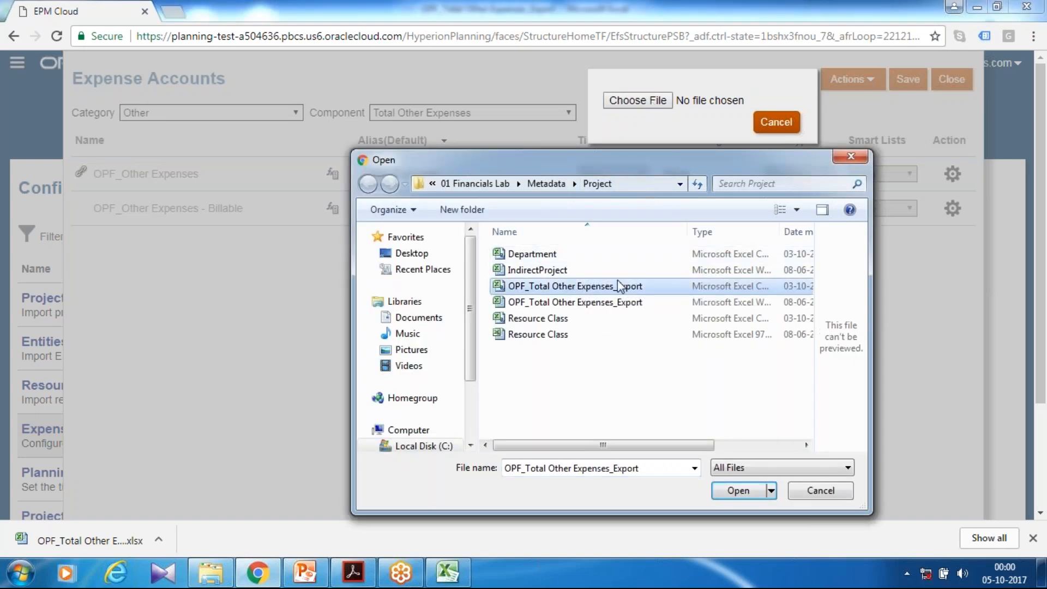
click(739, 490)
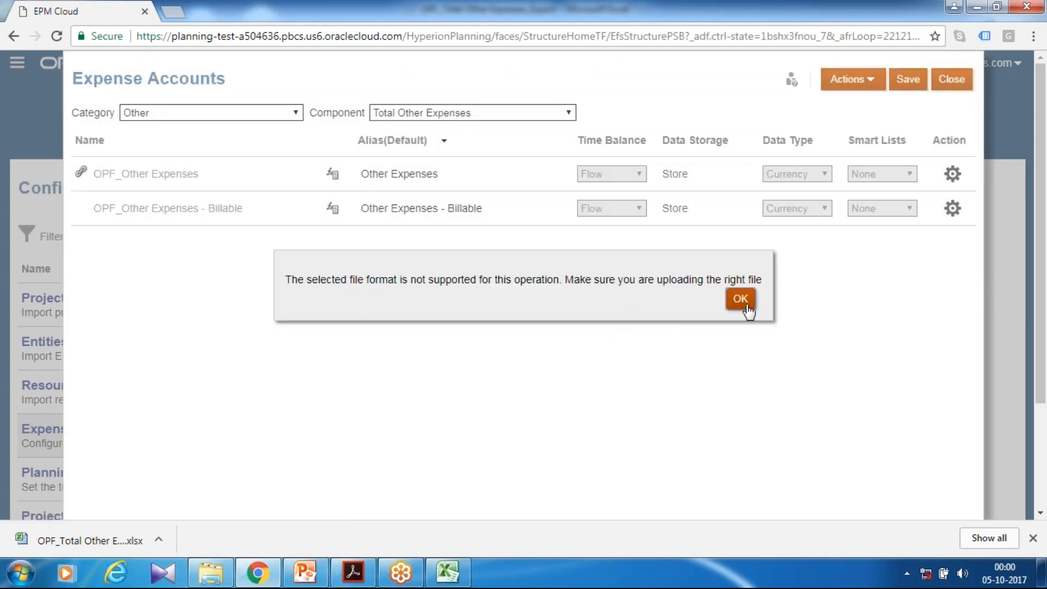
click(740, 298)
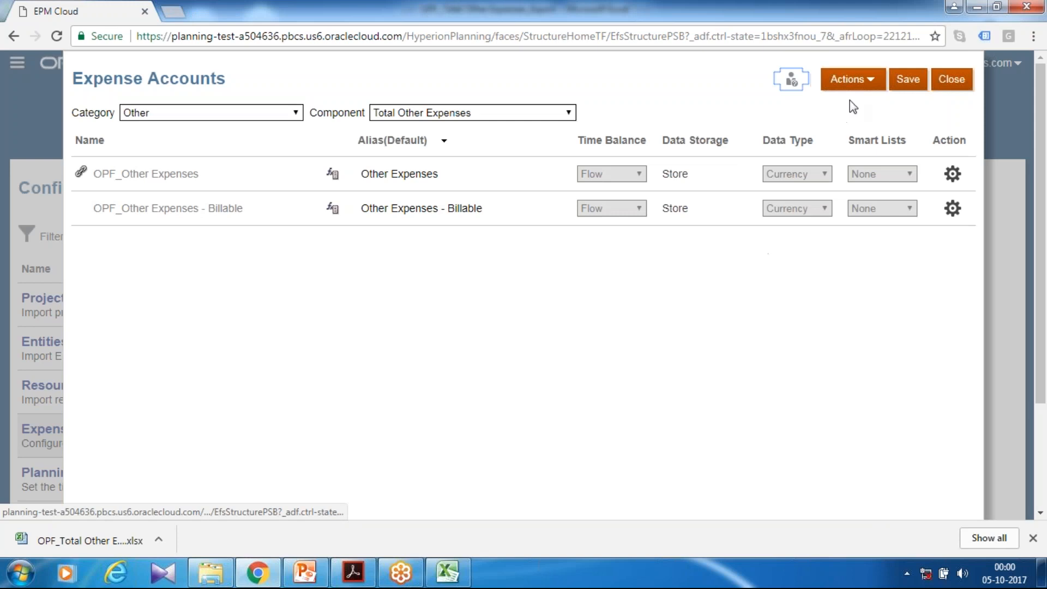
Import OPF_Total Other Expenses_Export.csv into the Total Other Expenses component, then save and close Expense Accounts
click(843, 80)
click(823, 164)
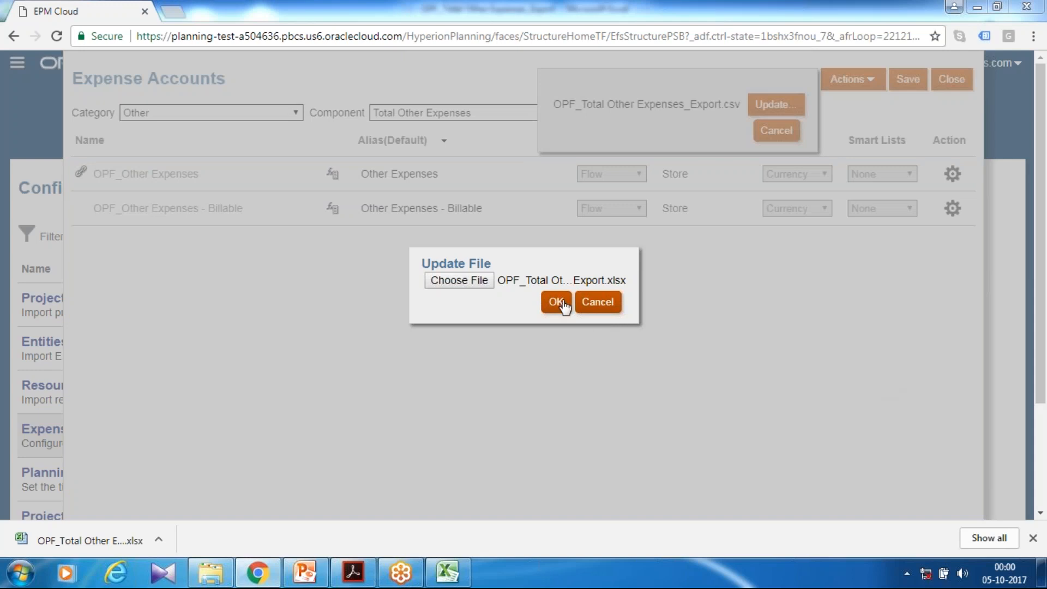
click(555, 300)
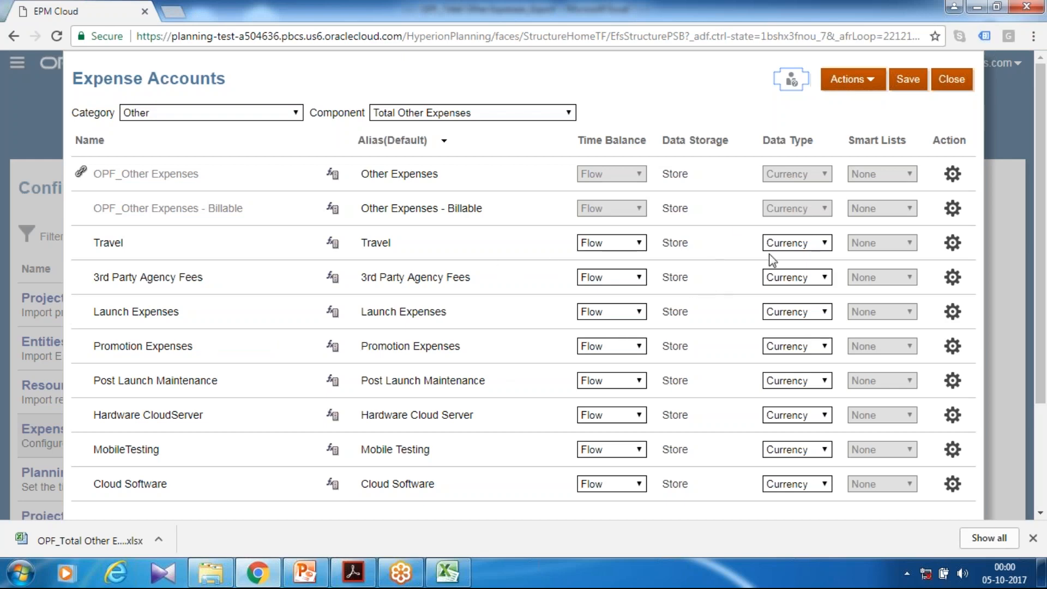
click(905, 83)
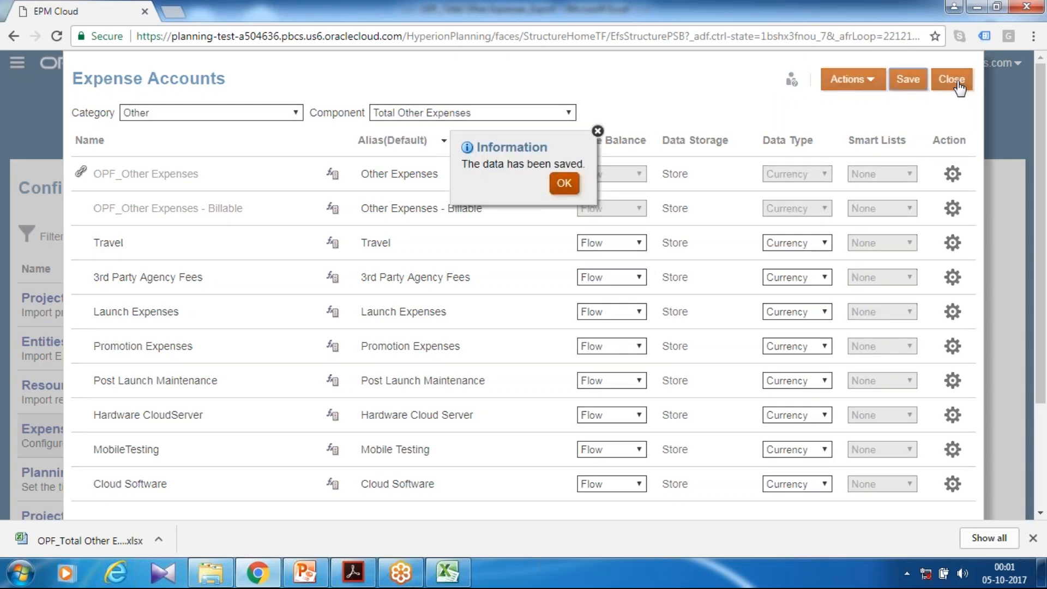
click(564, 185)
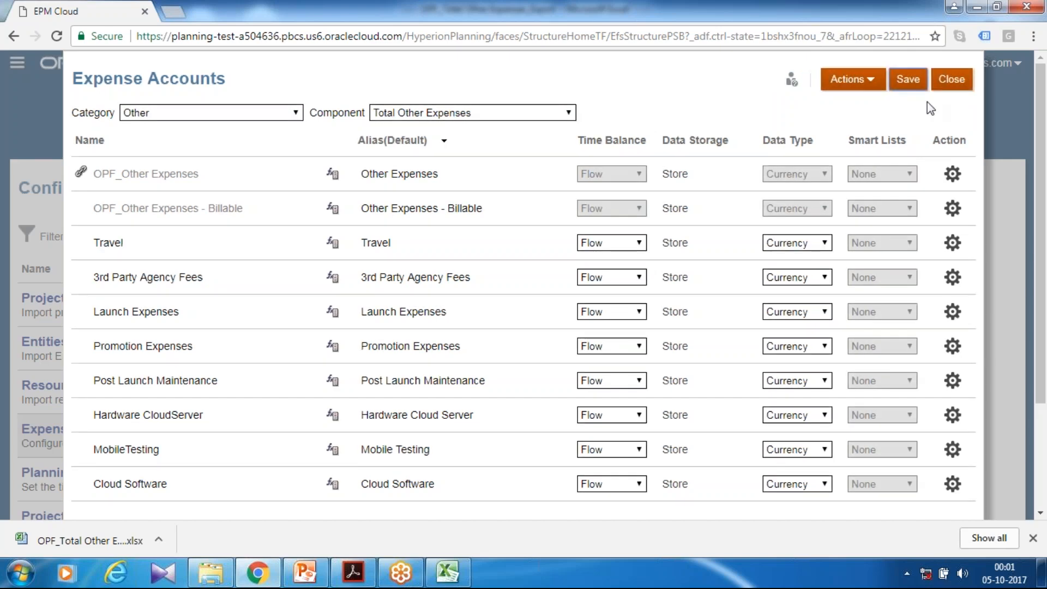
click(950, 86)
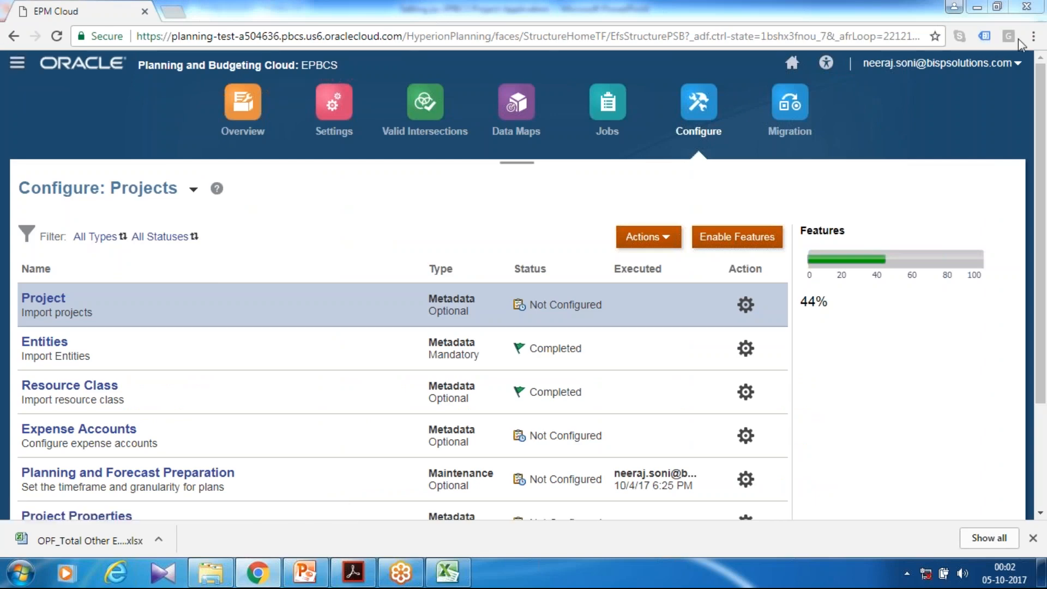
Create a new smart list with both its name and label set to ProjectProperty
click(17, 63)
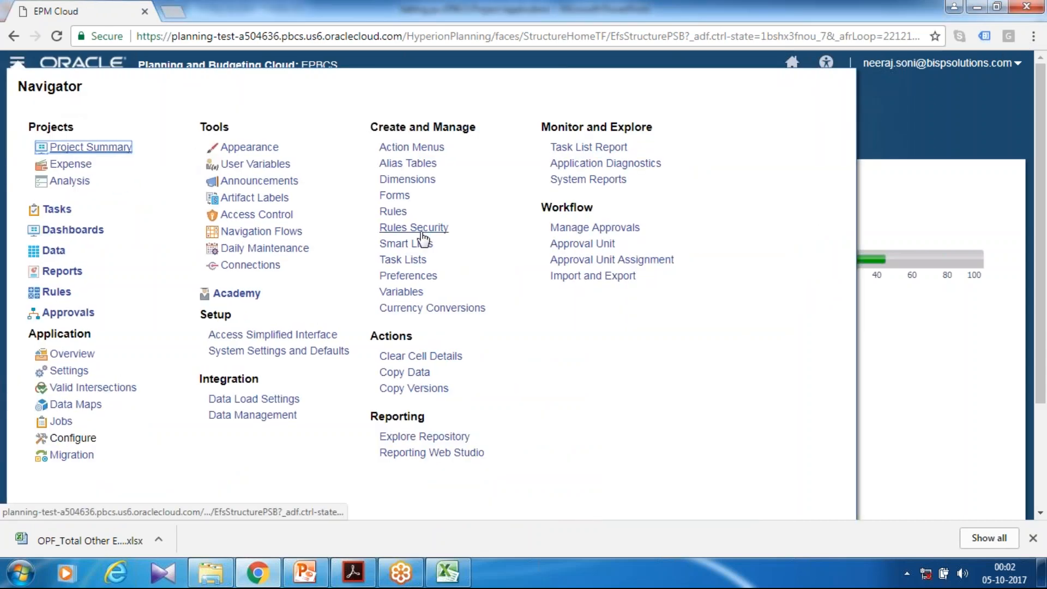
click(406, 244)
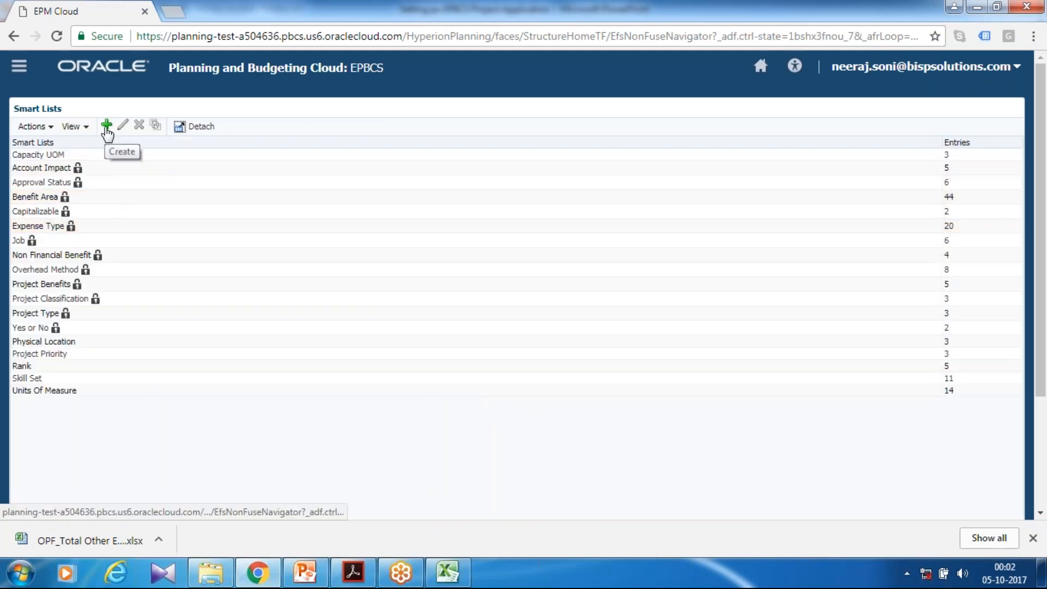
click(106, 129)
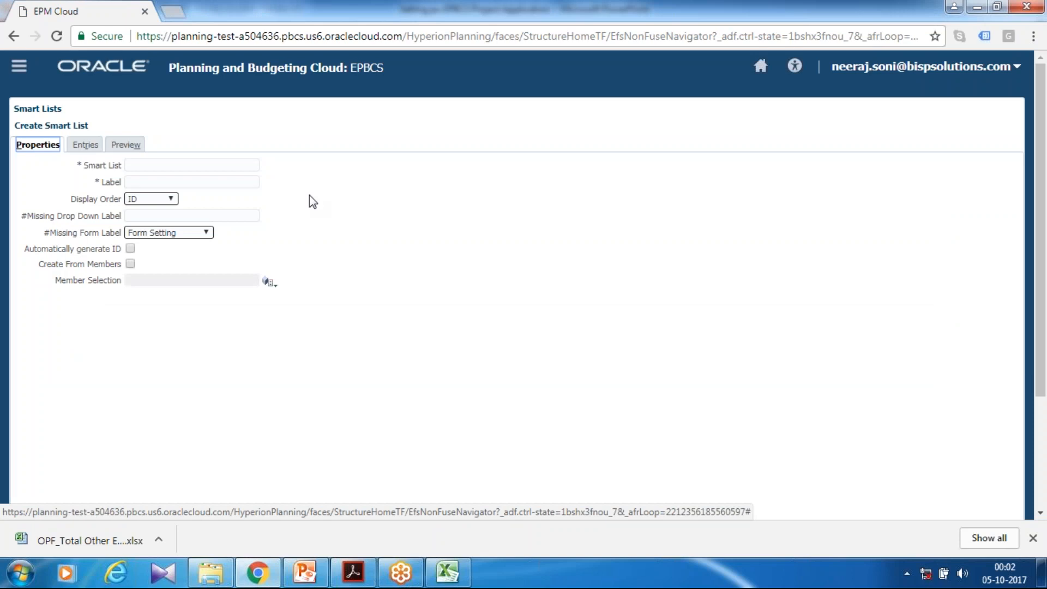
key(Tab)
text(Projec)
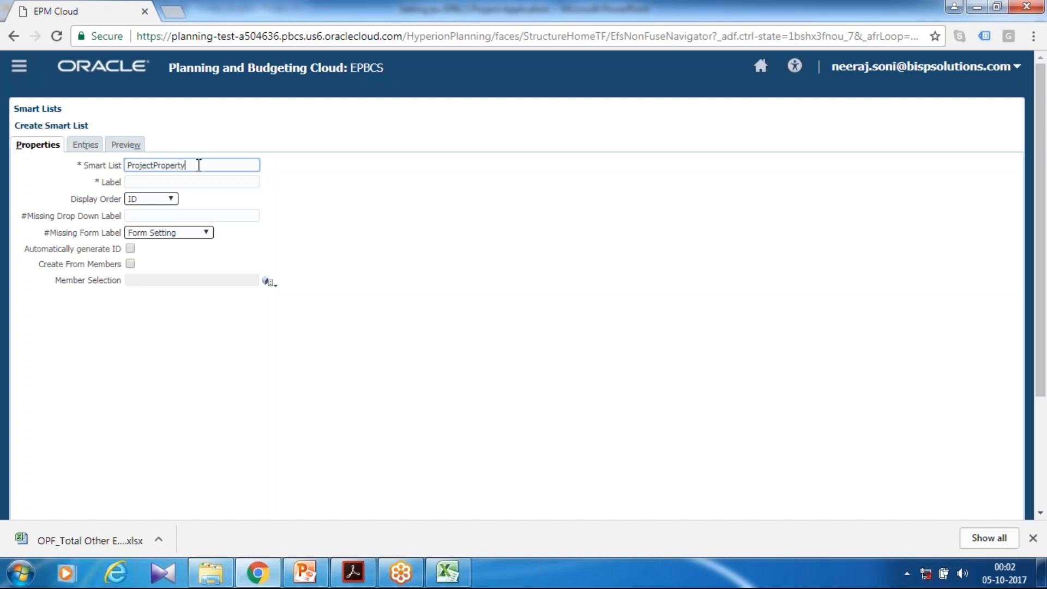
drag(204, 165, 124, 158)
key(ctrl+c)
click(193, 181)
key(ctrl+v)
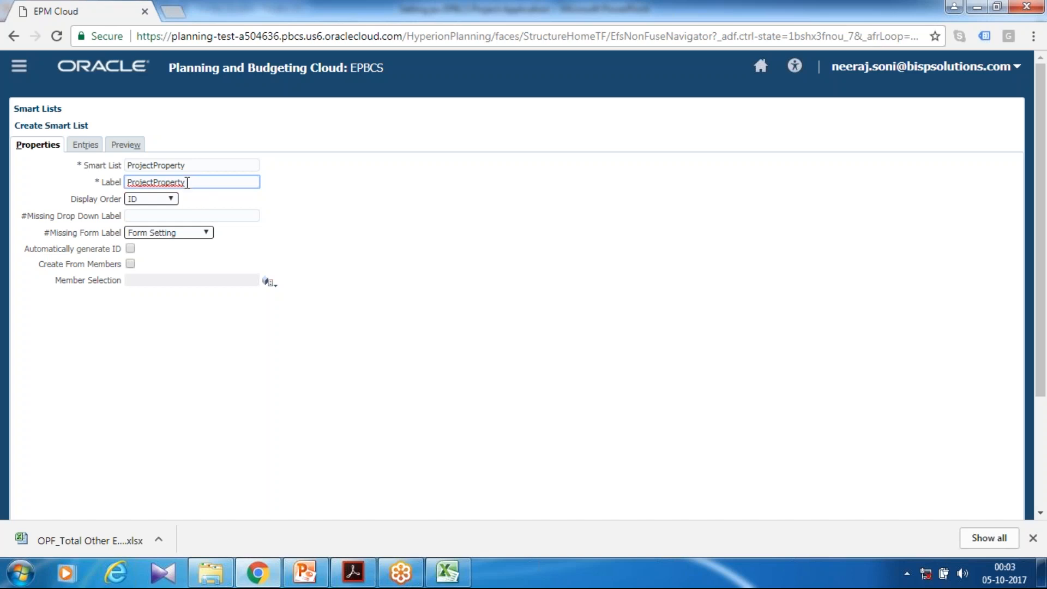
Add a first smart list entry with Information Technology as its name and label
click(85, 145)
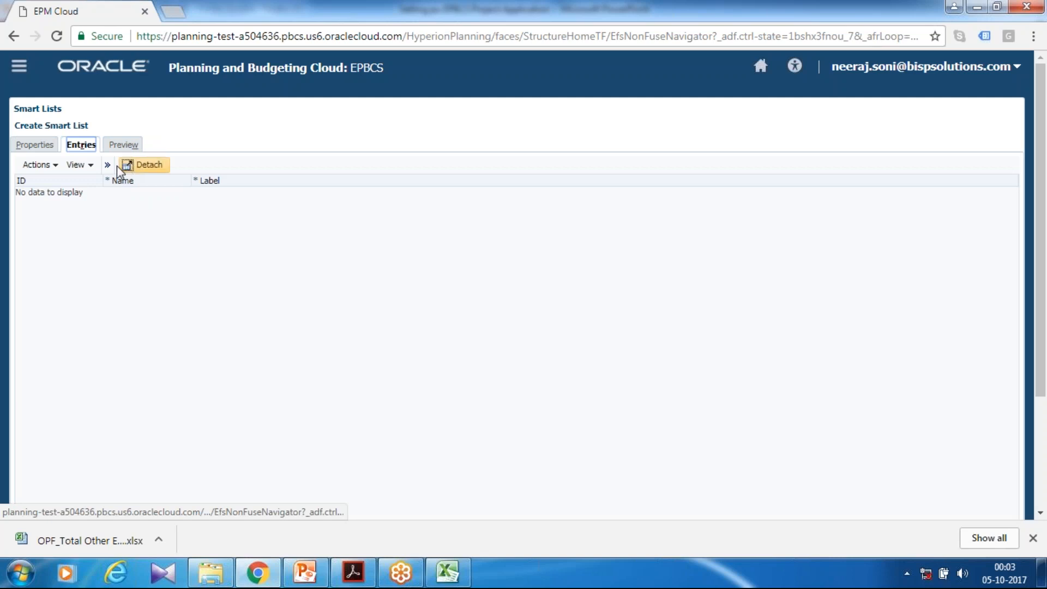
click(107, 165)
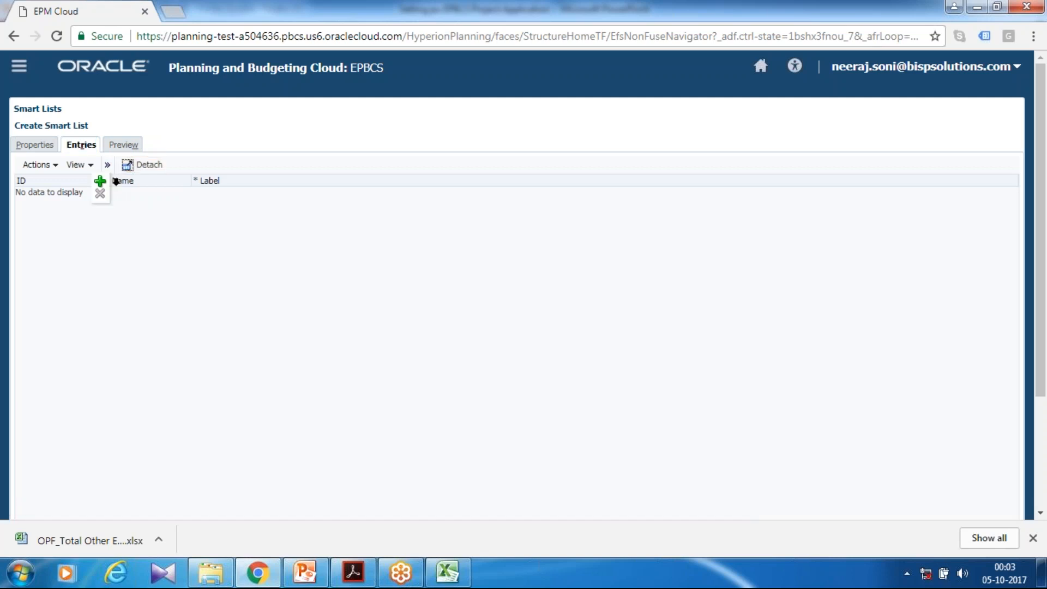
click(100, 180)
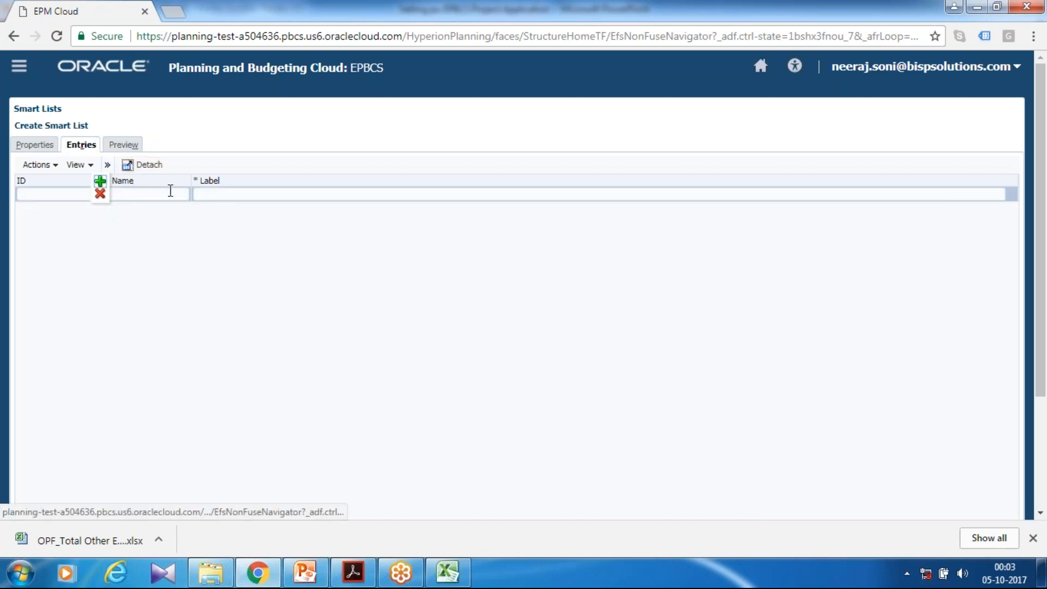
click(172, 194)
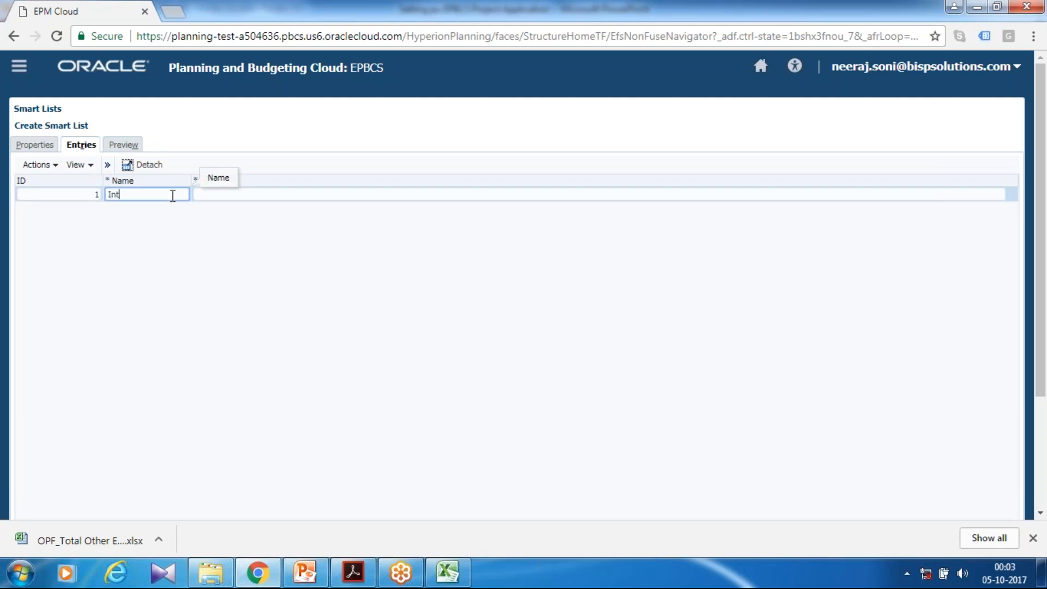
text(Informatio)
text(n Technology)
key(Tab)
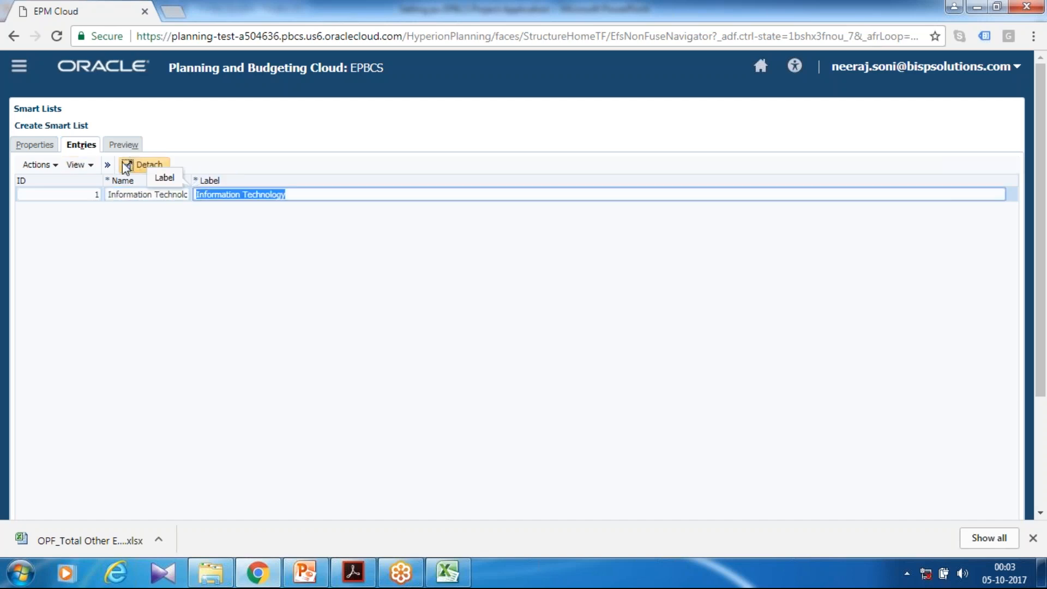
Add a second smart list entry with New Product Development as its name and label
click(107, 164)
click(100, 180)
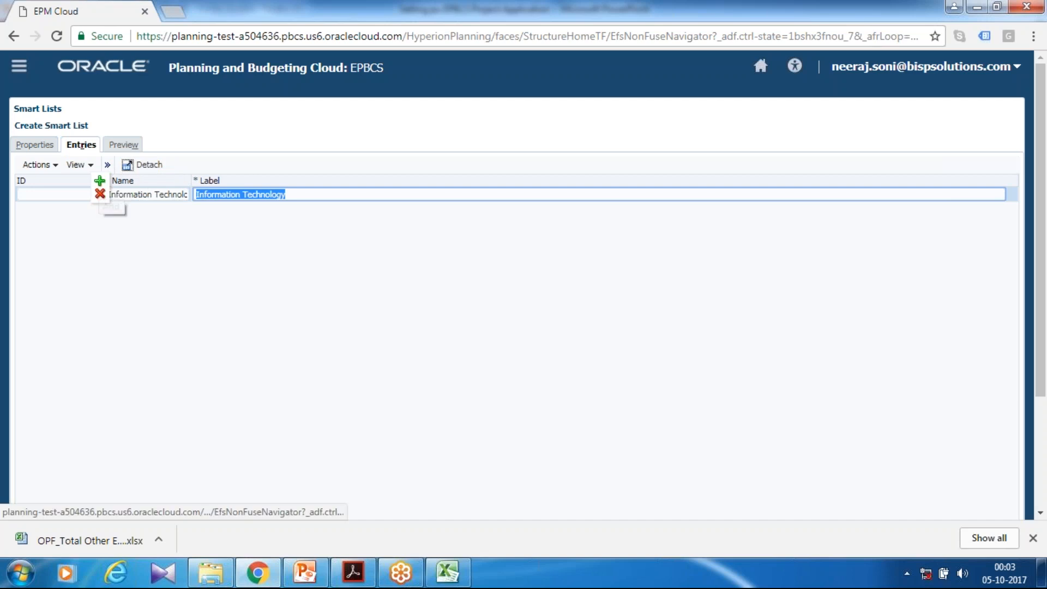
click(160, 212)
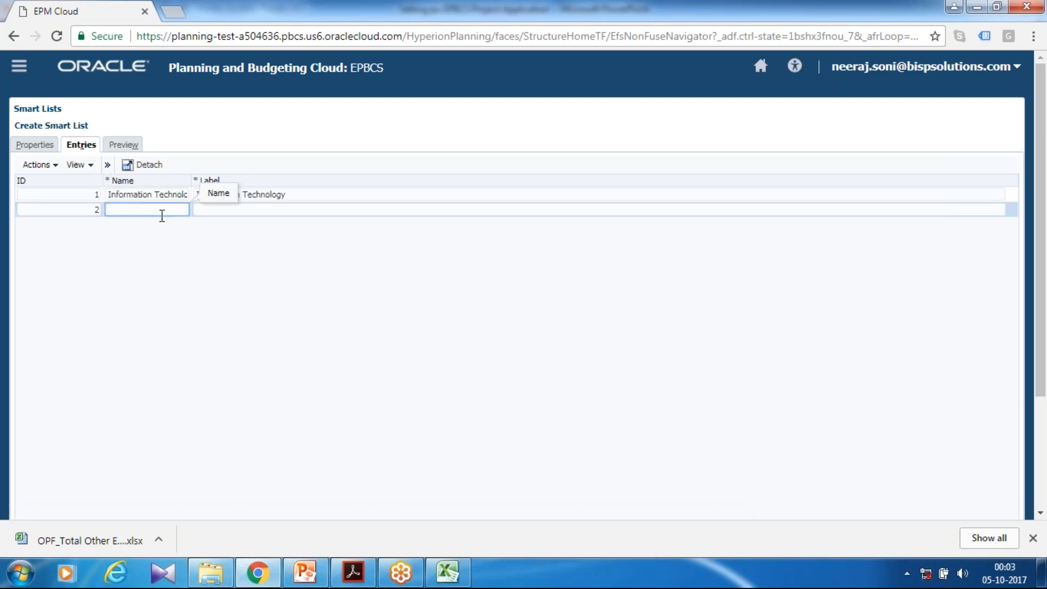
text(New P)
text(roduct Development)
key(Tab)
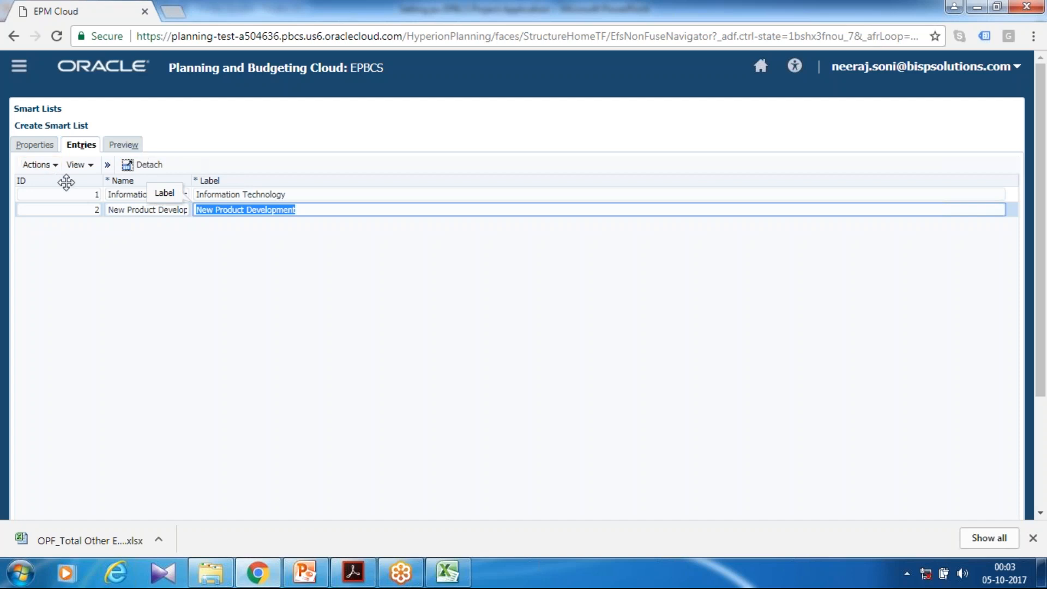
Try to save the ProjectProperty smart list with its two entries
scroll(927, 480, down, 3)
click(952, 493)
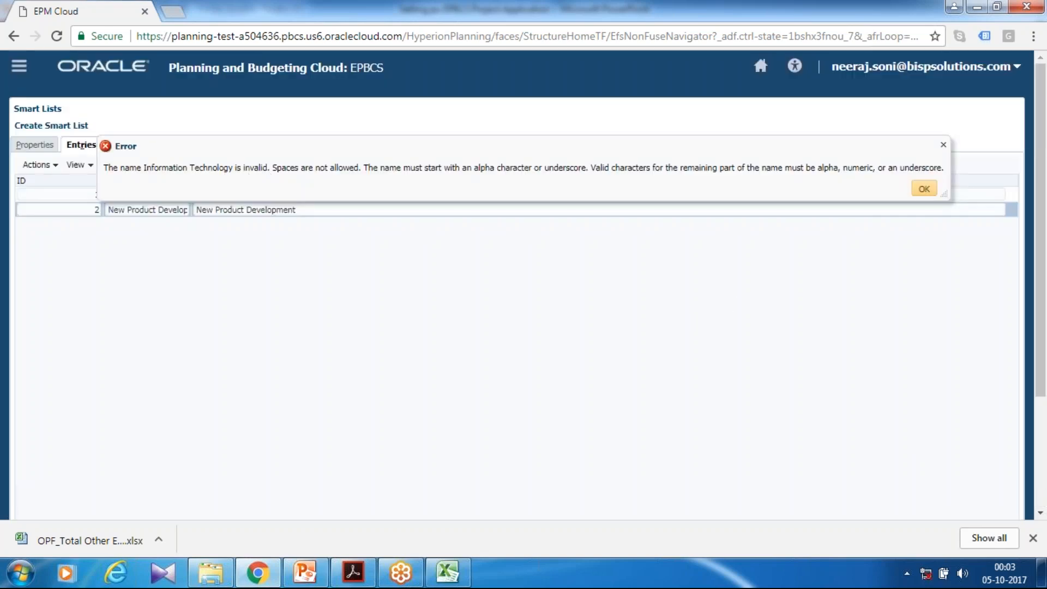
click(925, 190)
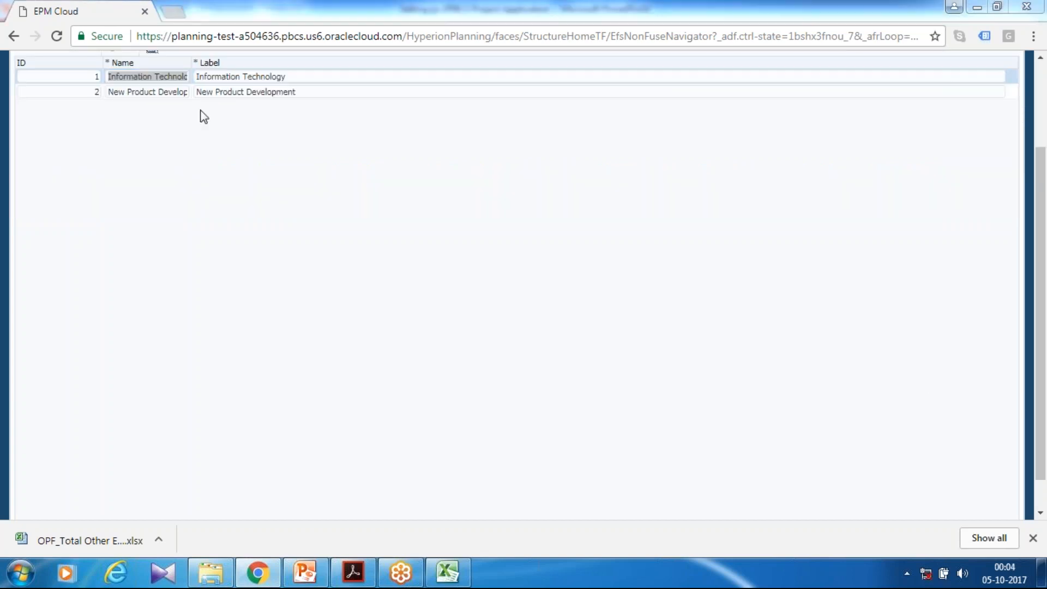
Change the name of the Information Technology entry to IT, keeping its label
click(150, 78)
click(150, 78)
scroll(150, 79, up, 1)
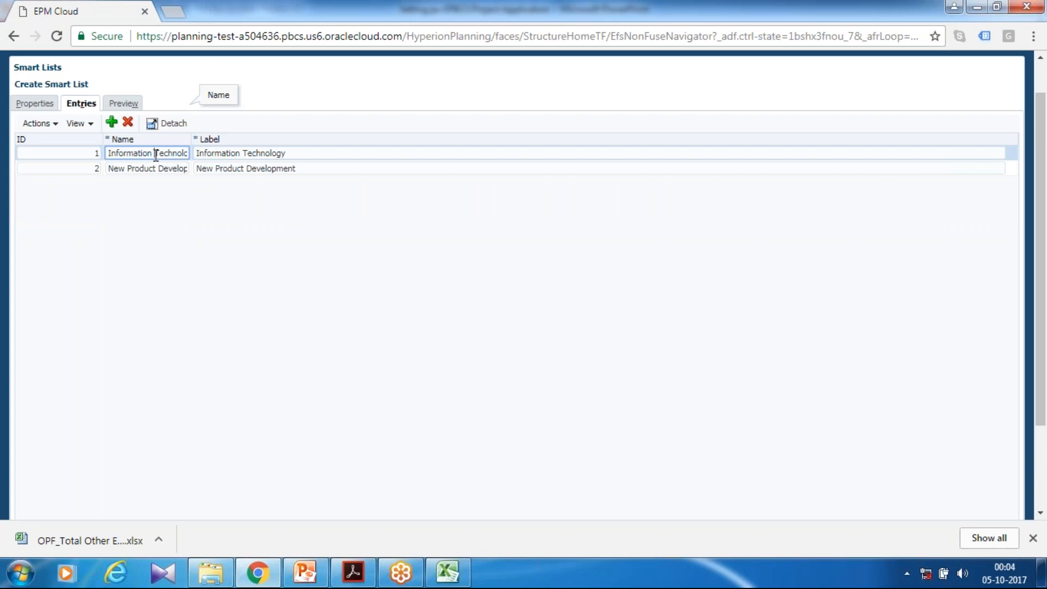
key(ctrl+shift+Right)
key(ctrl+shift+Right)
key(BackSpace)
text(IT)
key(Tab)
key(Tab)
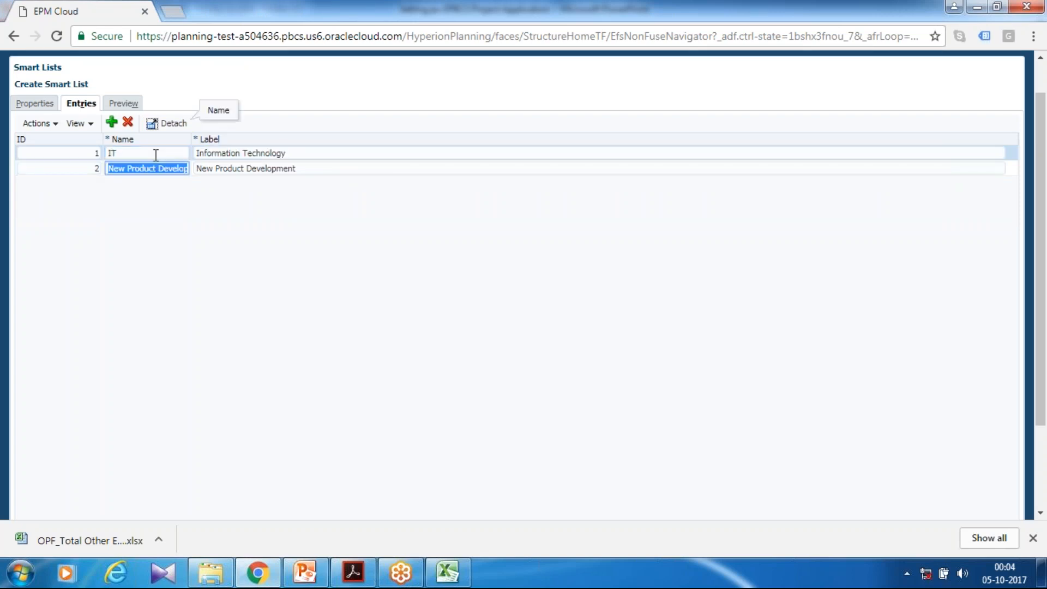
Replace the New Product Development entry's name with a short name without spaces and save the smart list
text(NPD)
scroll(899, 367, down, 3)
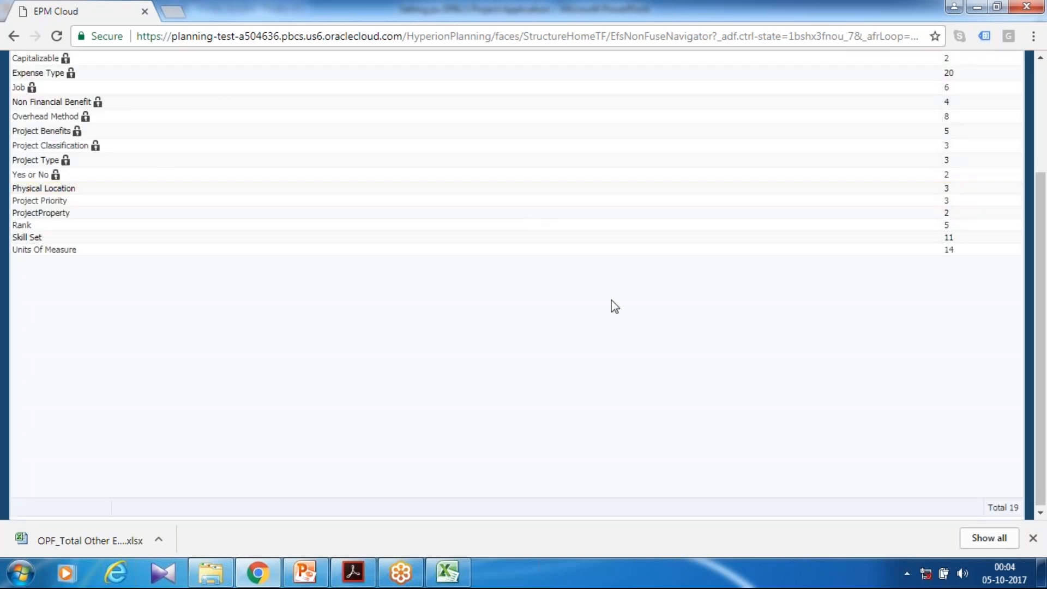
click(1018, 33)
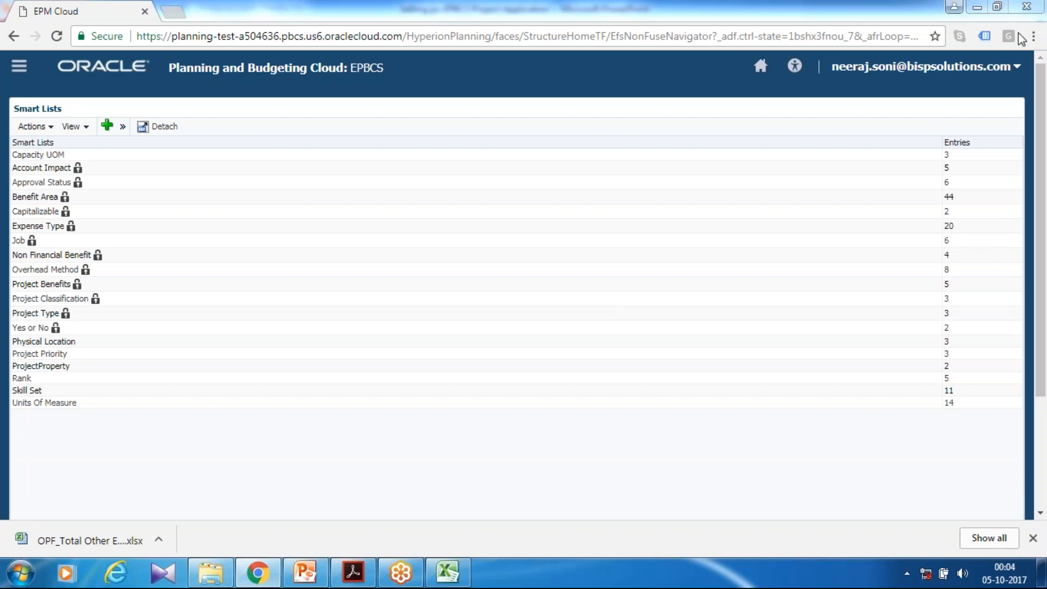
click(1040, 192)
scroll(745, 469, down, 3)
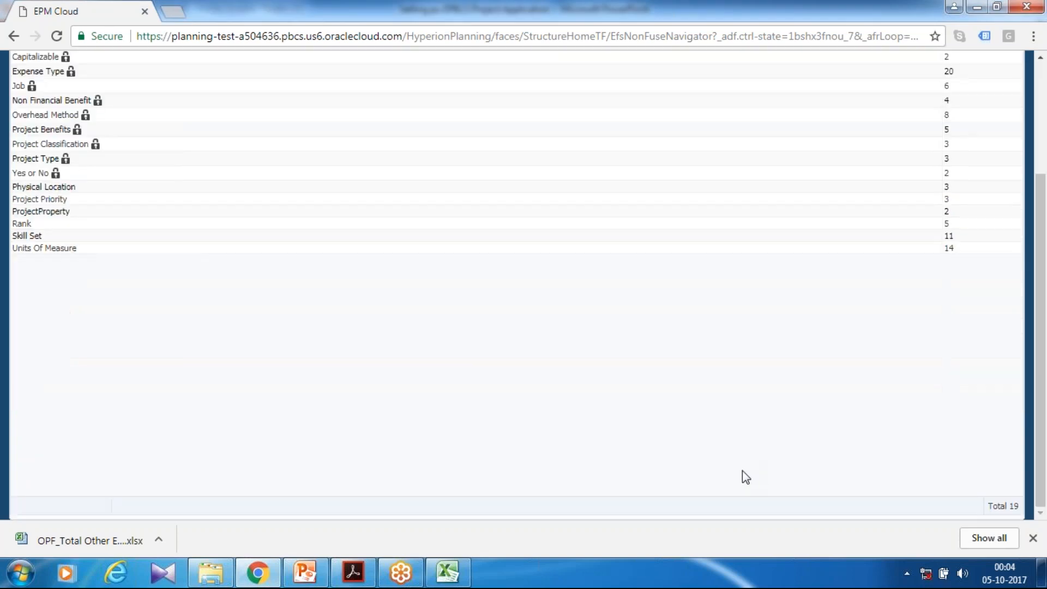
scroll(747, 395, up, 3)
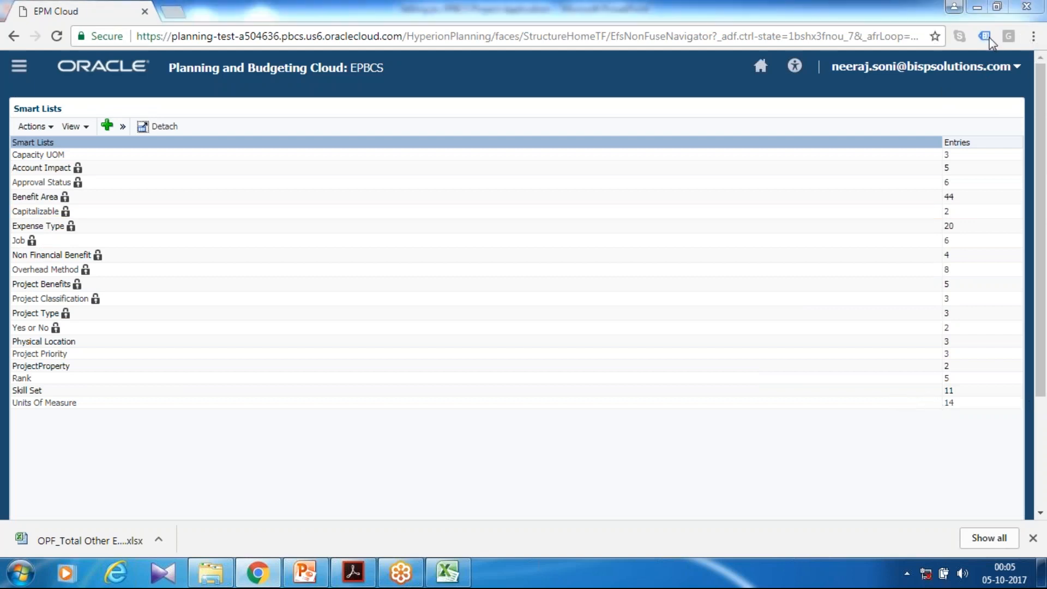
Return to the application's configuration page, switch it to Projects and open Project Properties
click(760, 66)
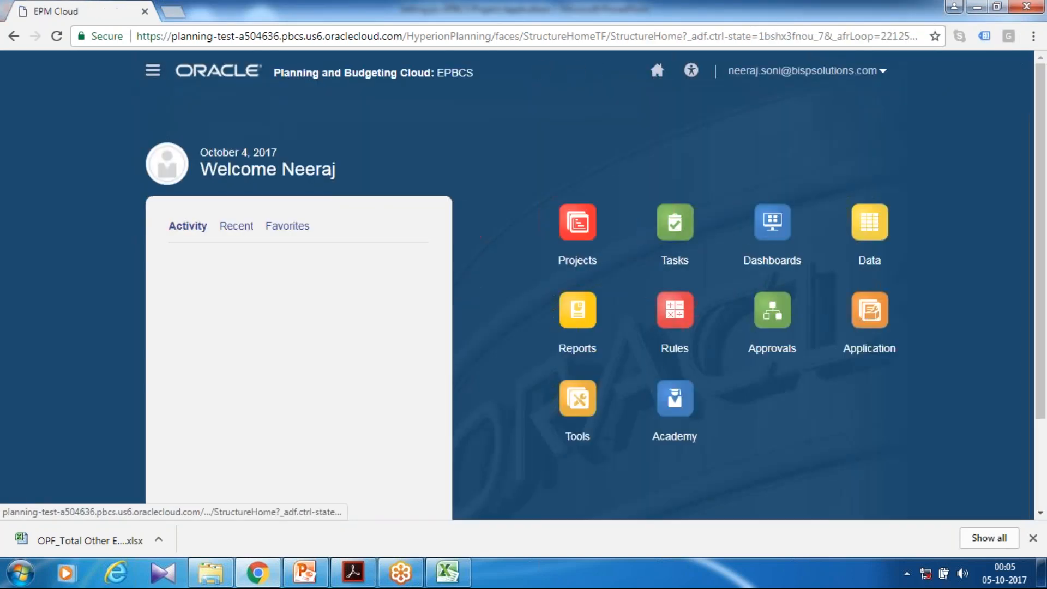
click(869, 348)
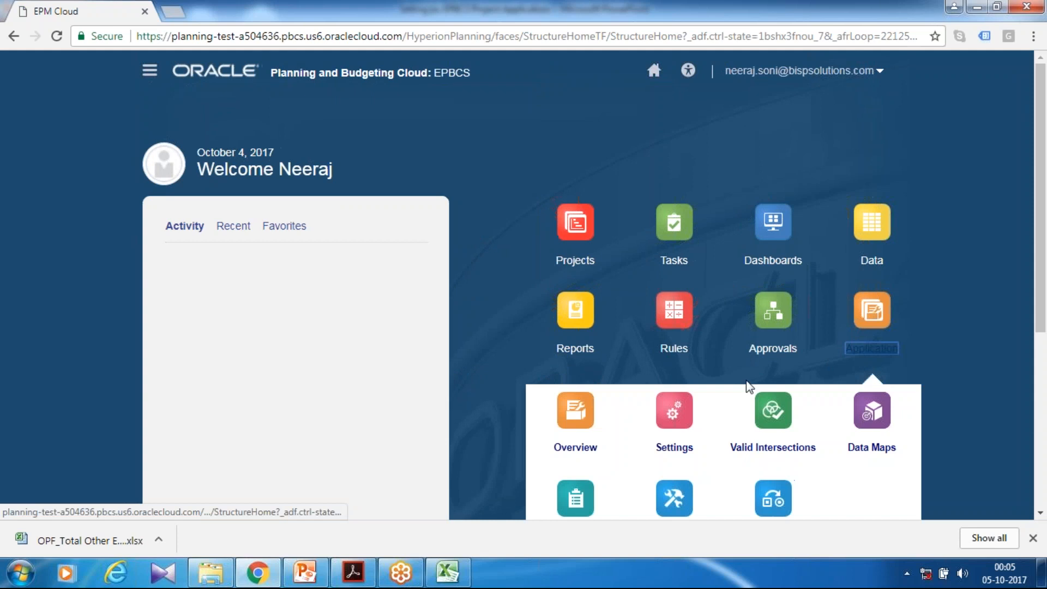
scroll(746, 383, down, 4)
click(674, 305)
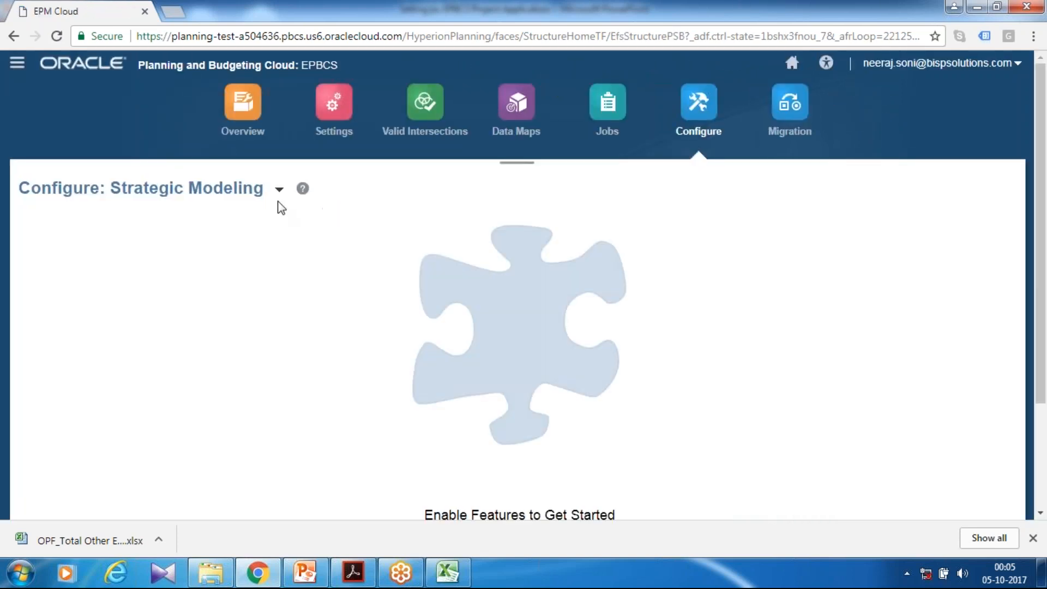
click(279, 189)
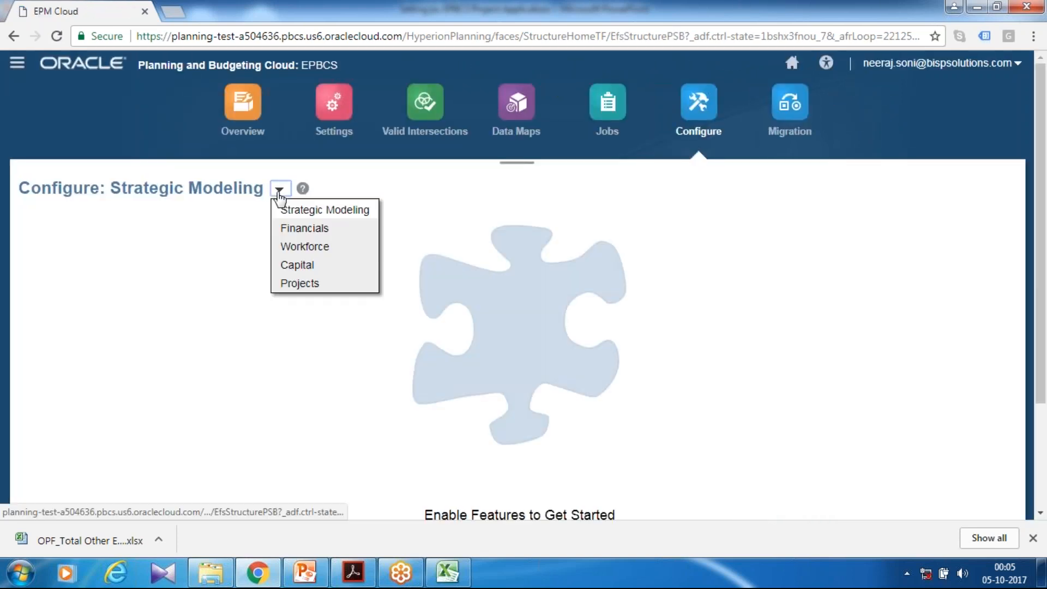
click(289, 283)
scroll(512, 329, down, 3)
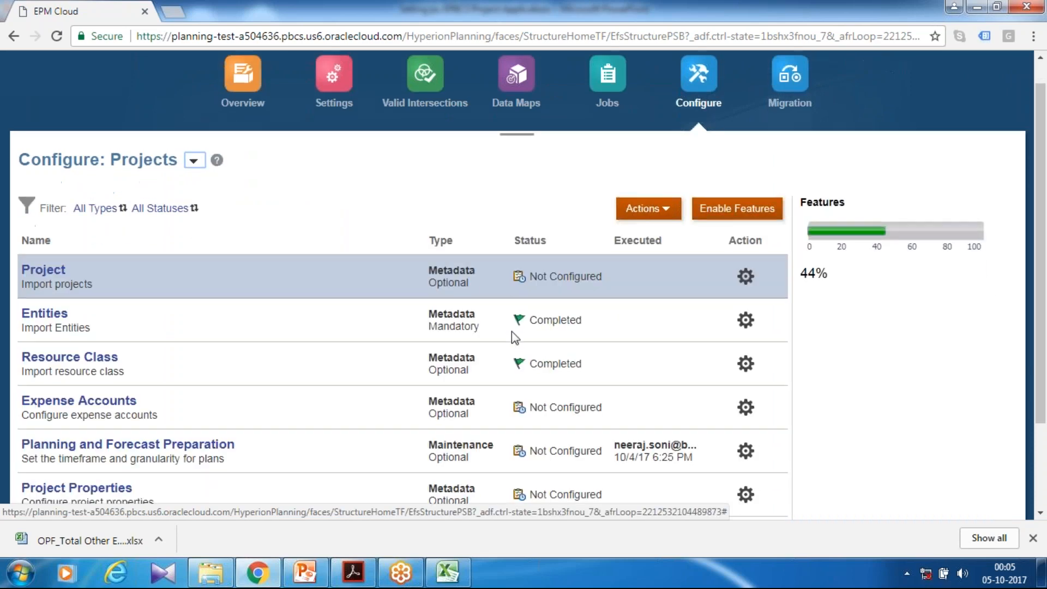
click(77, 373)
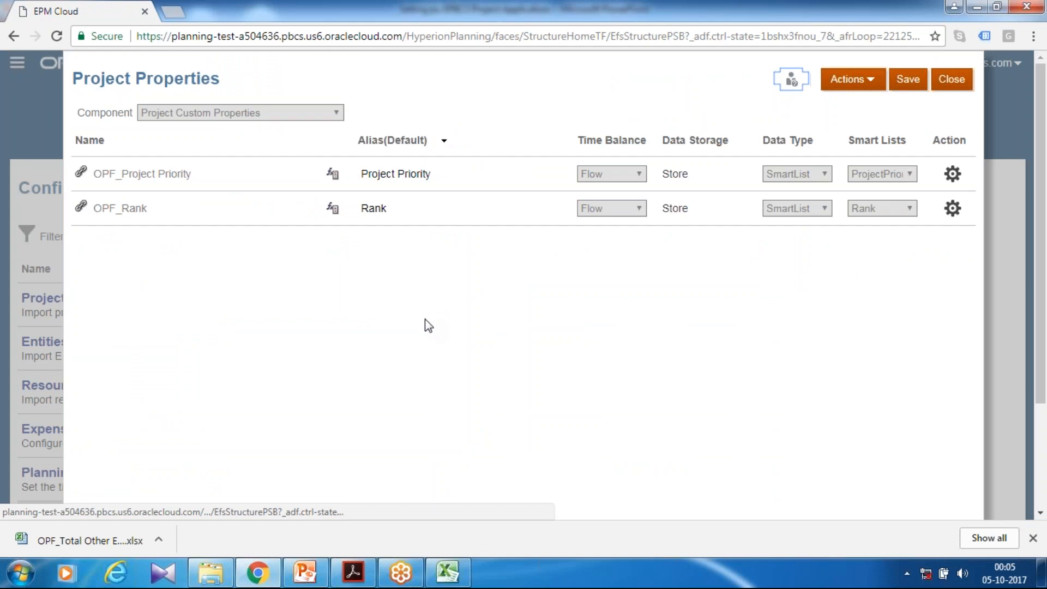
Add a custom project property named Project Property and set its data type to SmartList
click(868, 81)
click(848, 108)
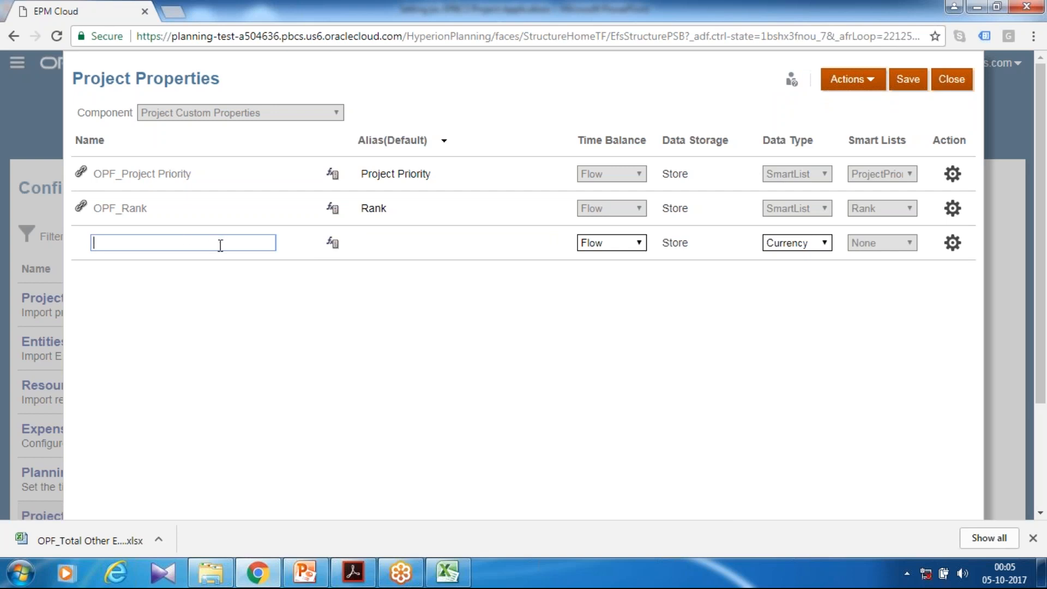
click(1029, 397)
click(229, 243)
text(Project Proerty)
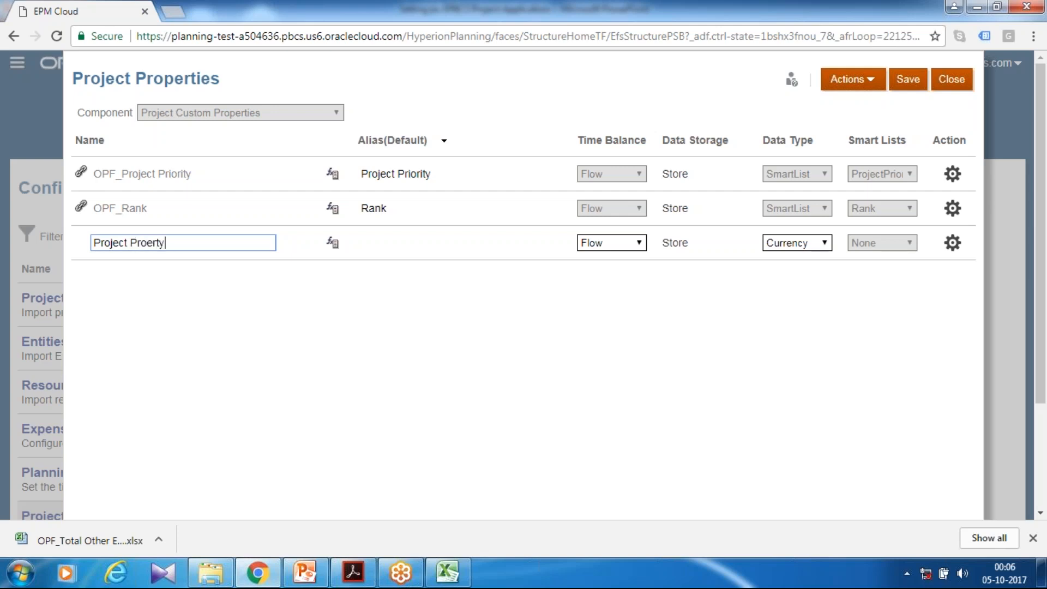
click(146, 243)
text(p)
click(813, 254)
click(800, 309)
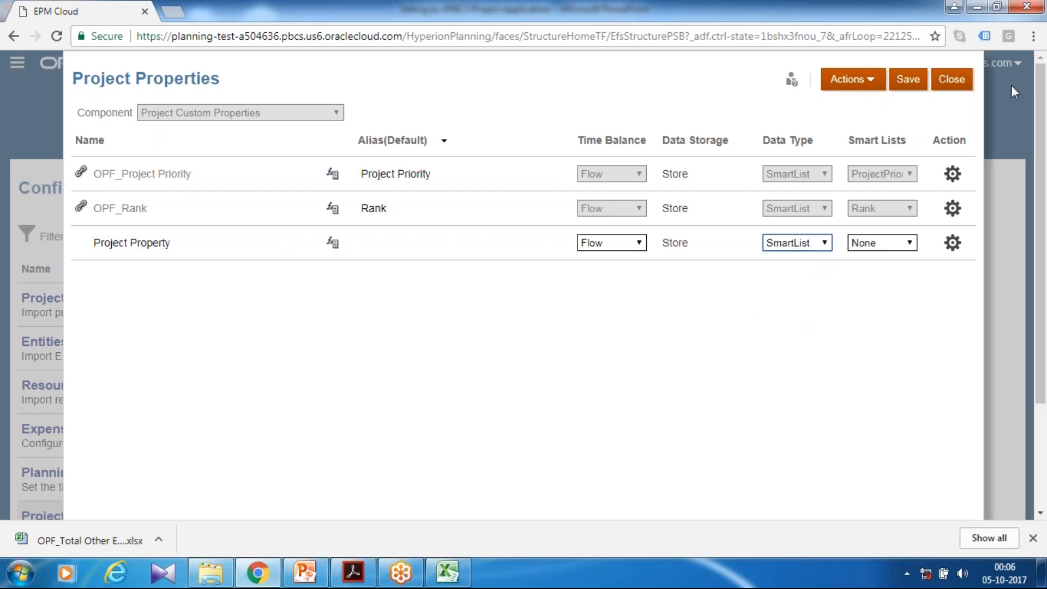
Assign the ProjectProperty smart list to the Project Property row, save the project properties and close them
click(877, 243)
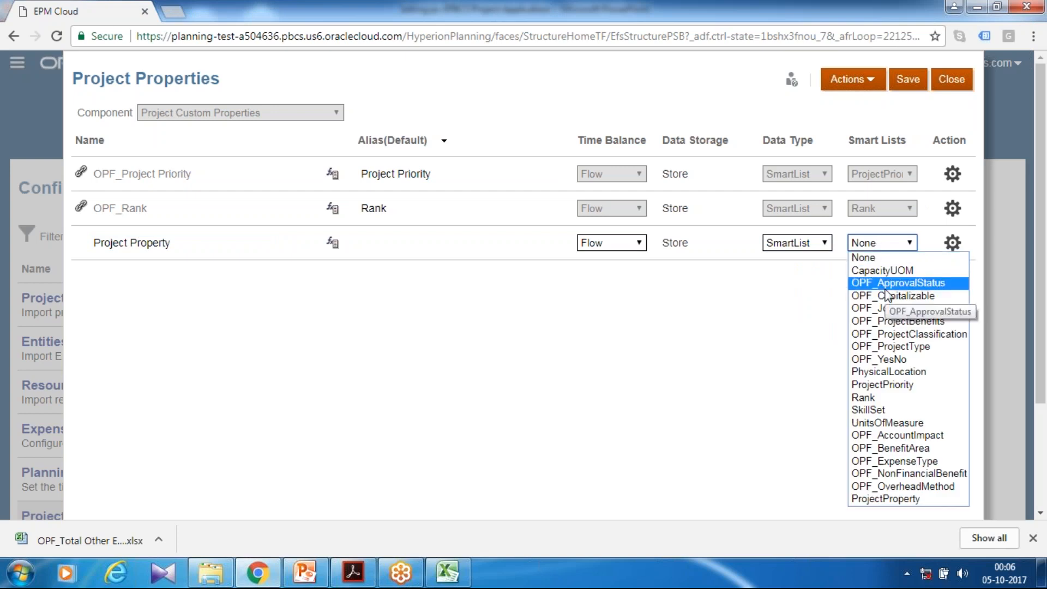
click(886, 498)
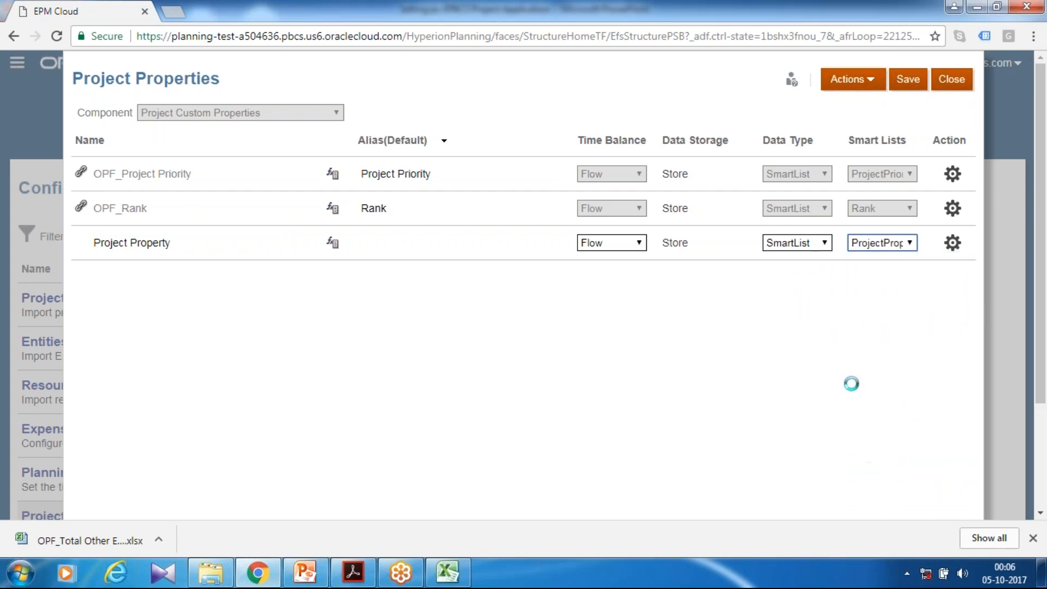
click(917, 84)
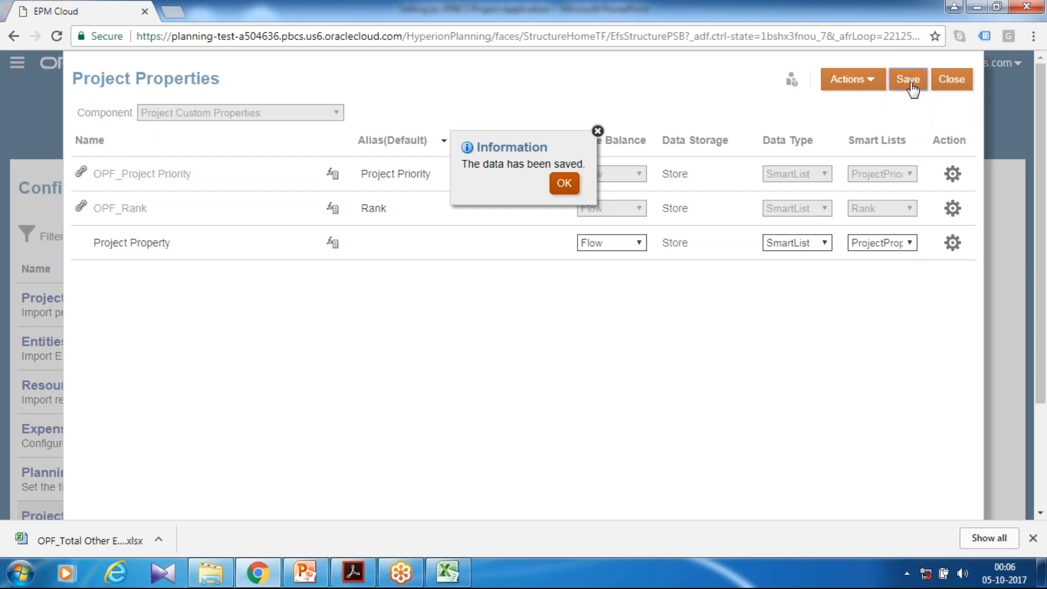
click(564, 186)
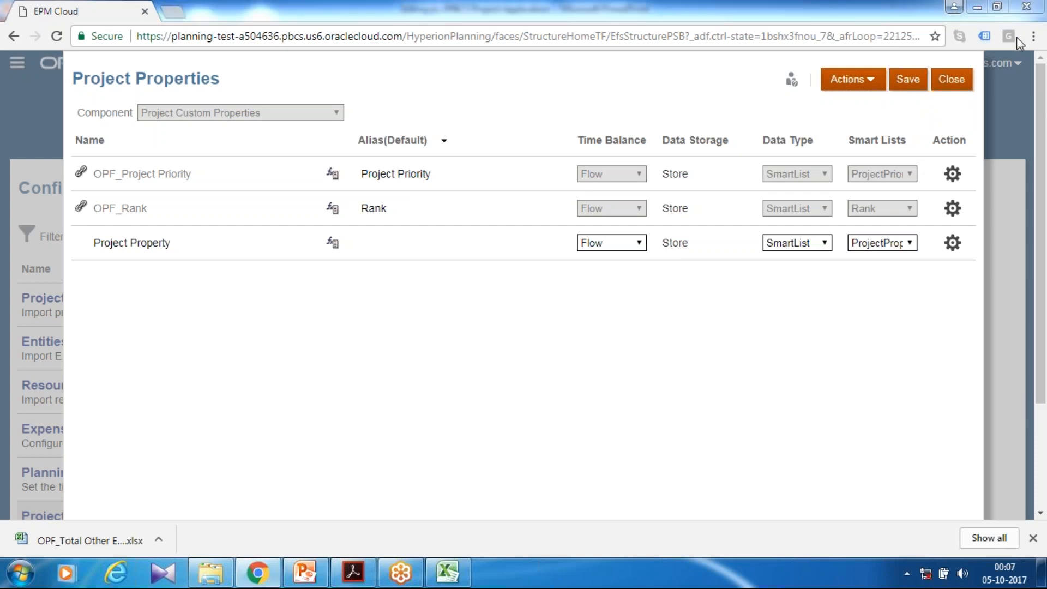
click(942, 82)
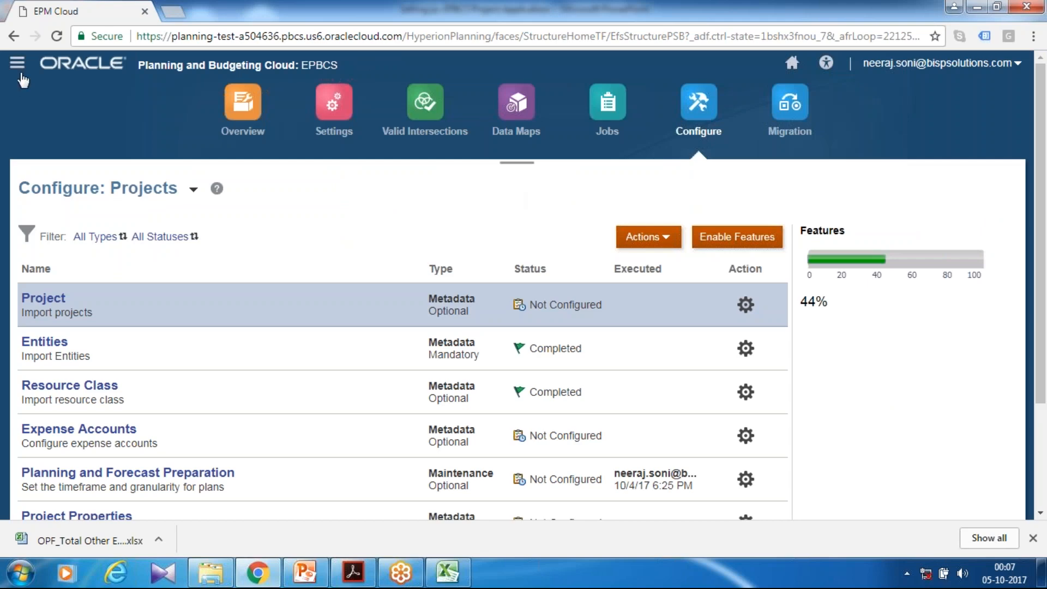
Open the Dimensions editor, choose the Project dimension and open its custom attributes
click(18, 64)
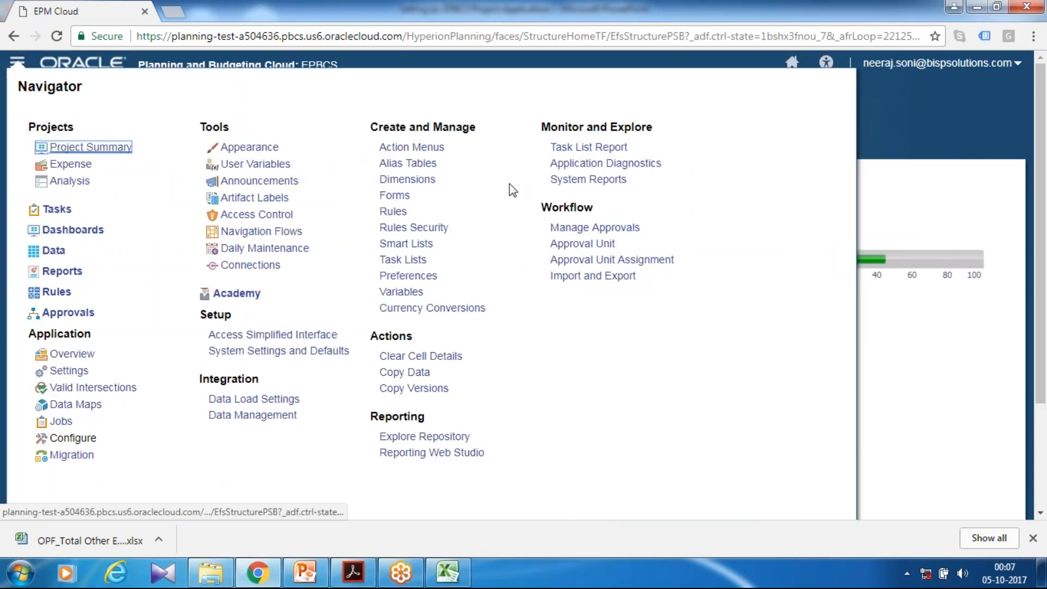
click(426, 180)
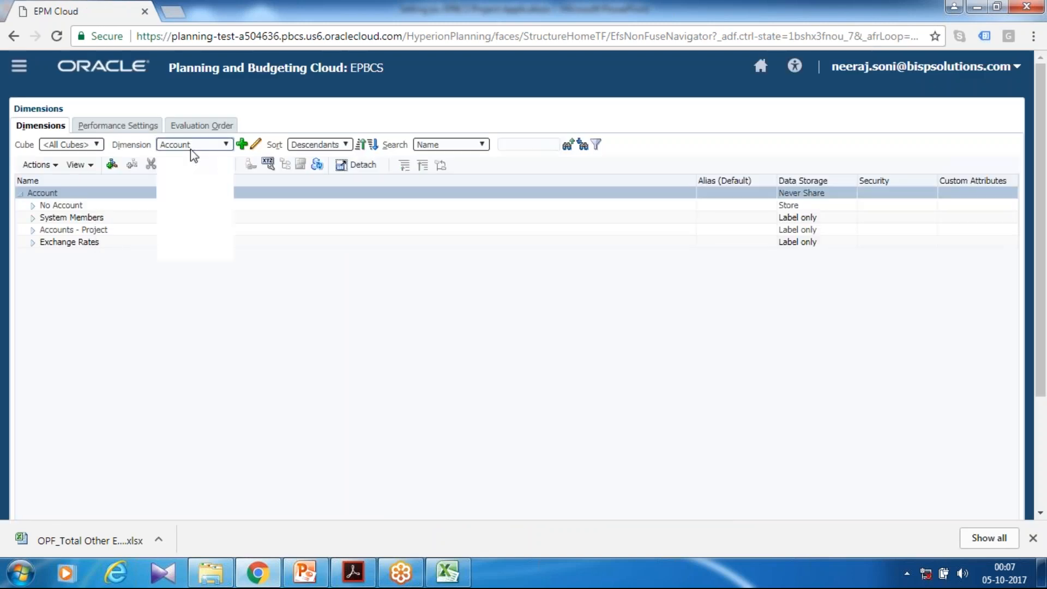
click(177, 199)
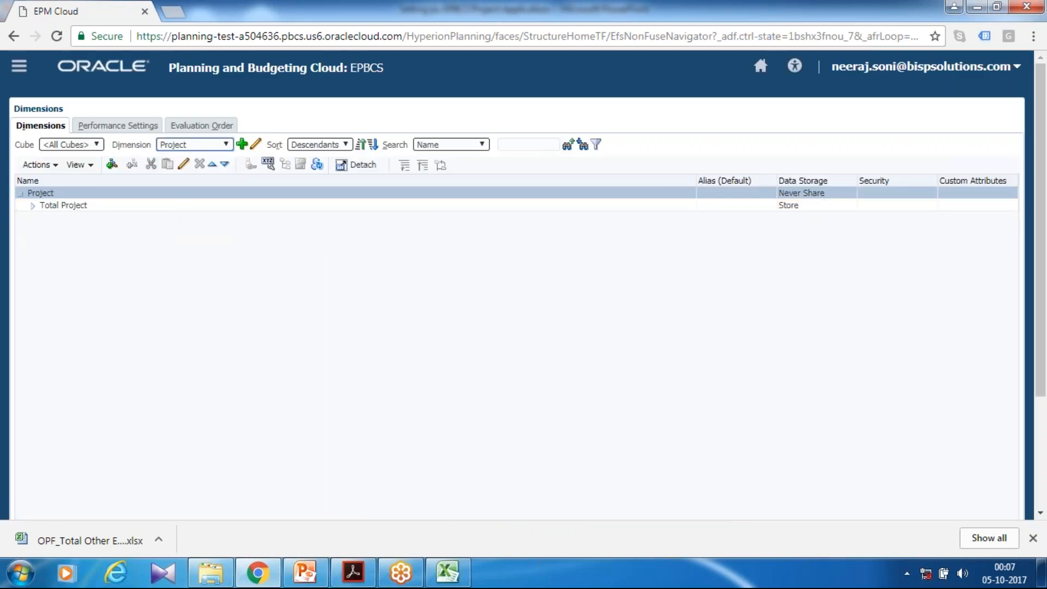
click(37, 164)
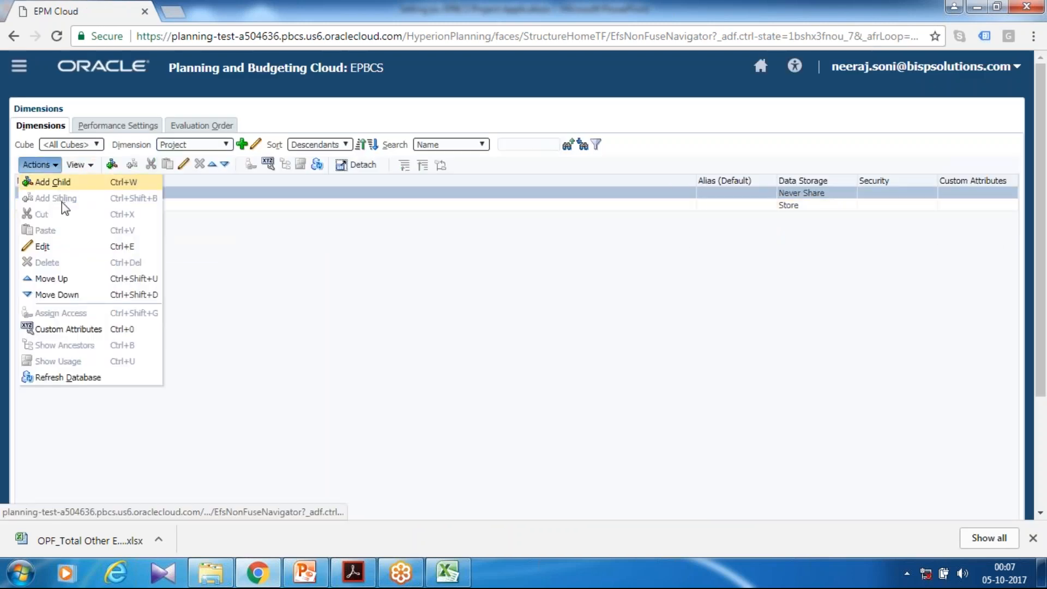
click(61, 330)
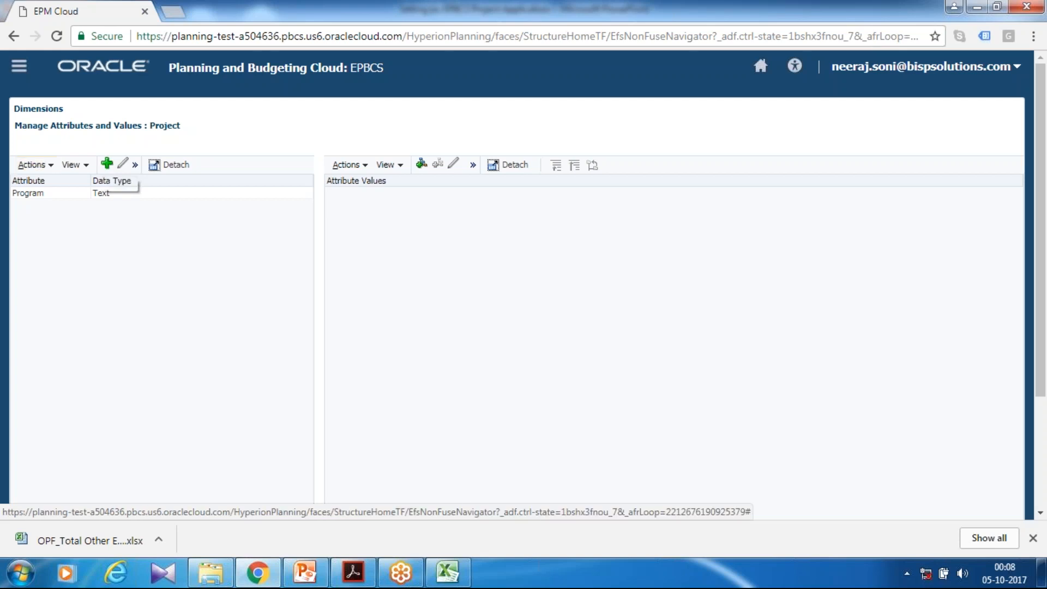
Add an attribute value named Management Change as a child of the Program attribute and save it
click(422, 165)
click(625, 189)
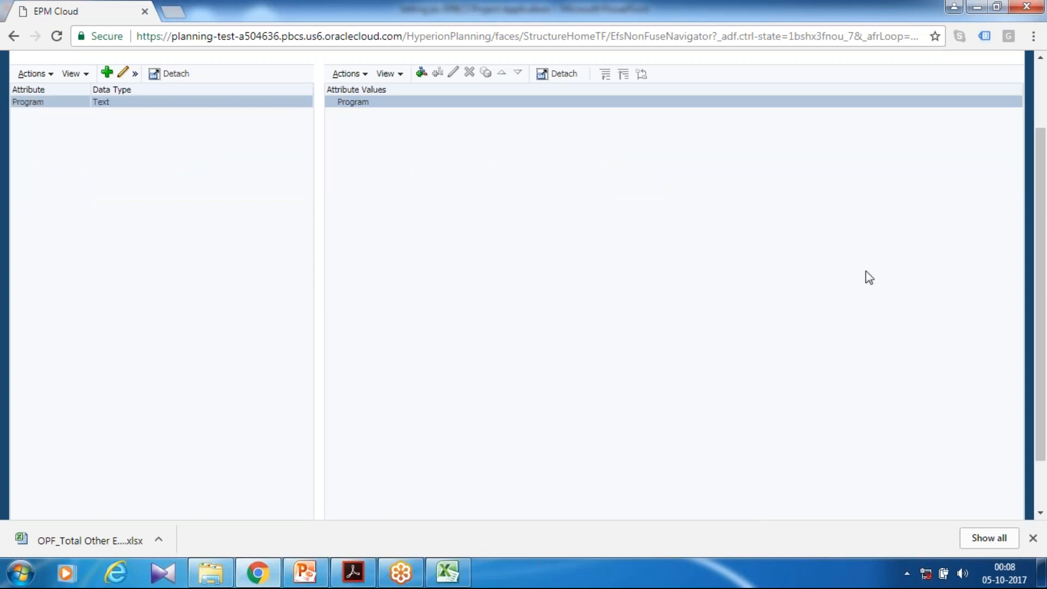
scroll(537, 257, up, 2)
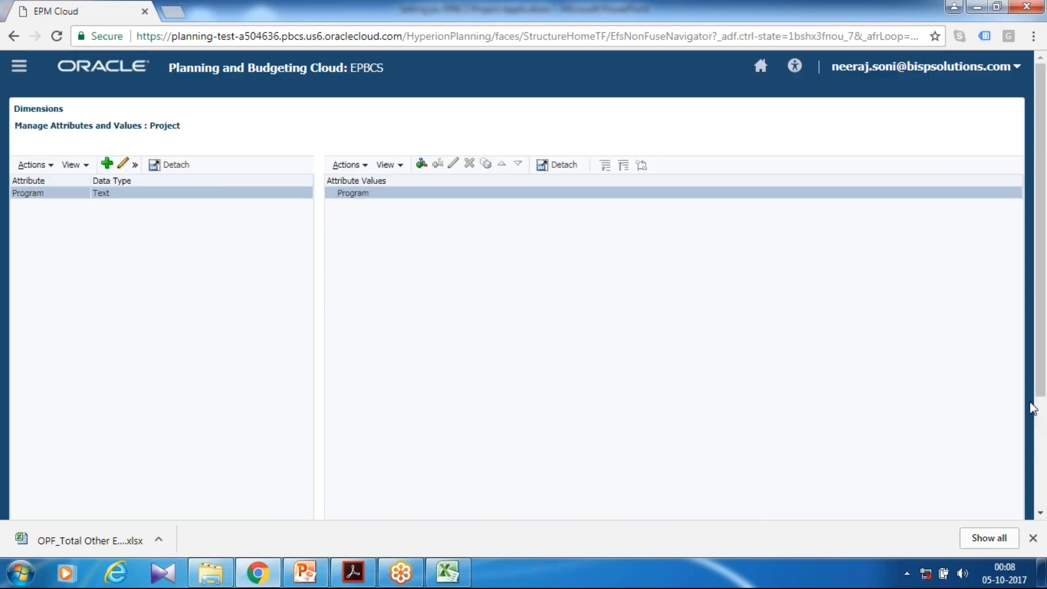
click(898, 400)
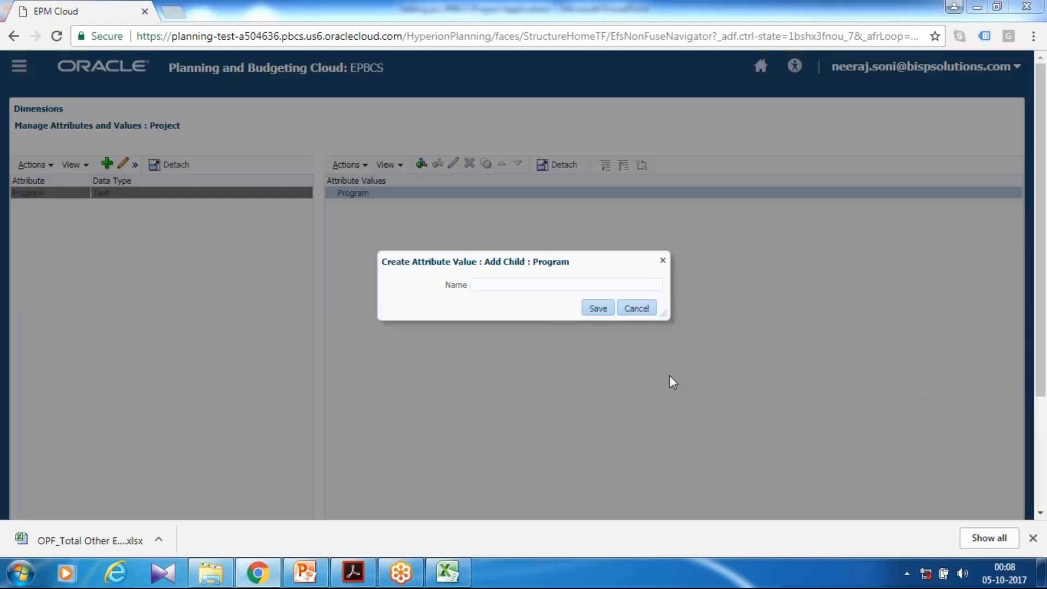
click(540, 282)
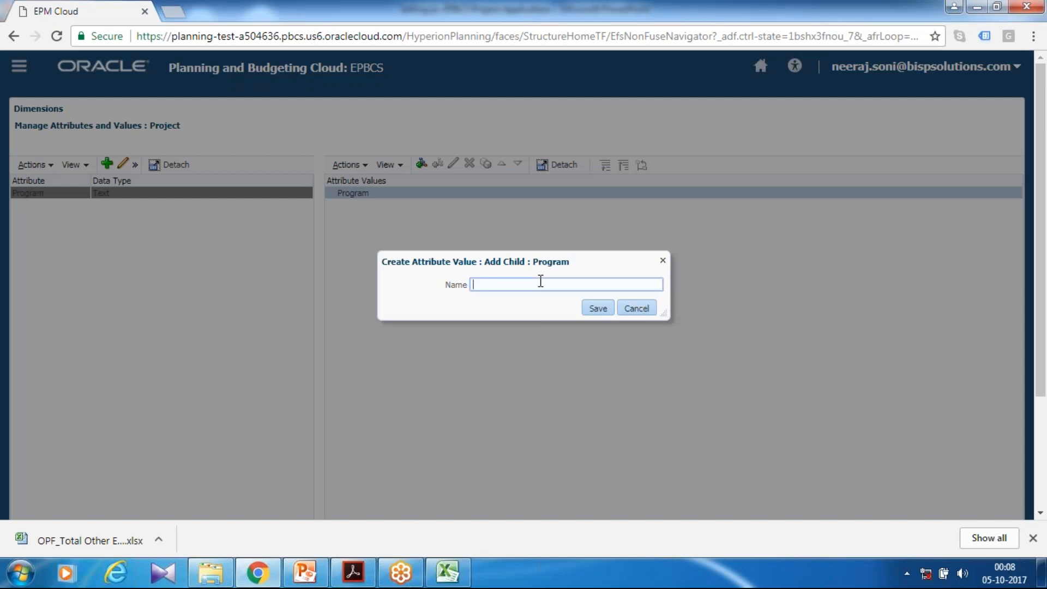
text(Management Change)
key(Return)
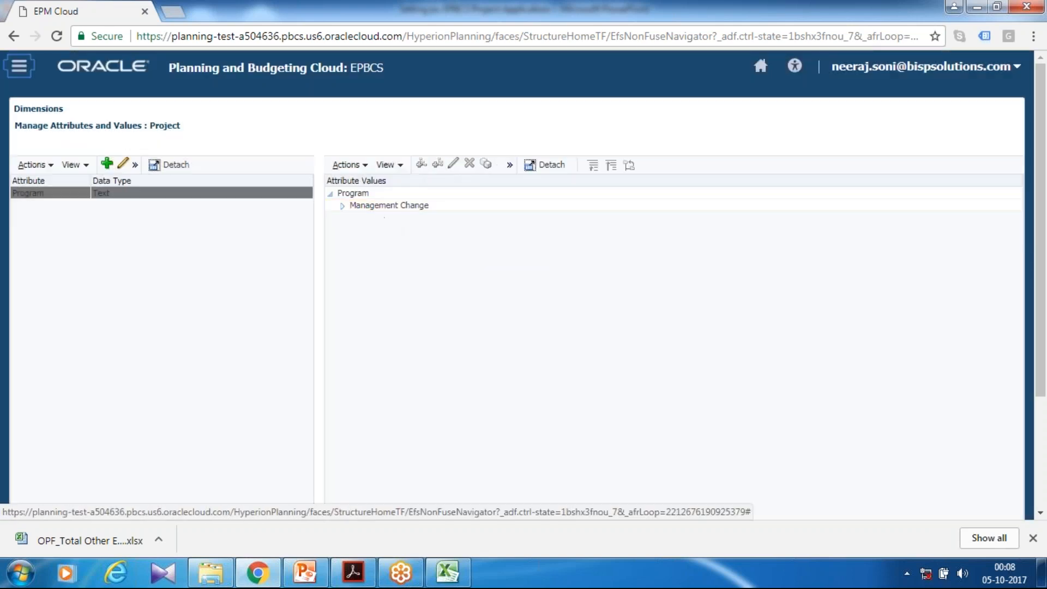
Add New Technology Adaption as a sibling of the Management Change value, save it and close the attribute management page
scroll(384, 222, down, 2)
click(452, 114)
click(437, 72)
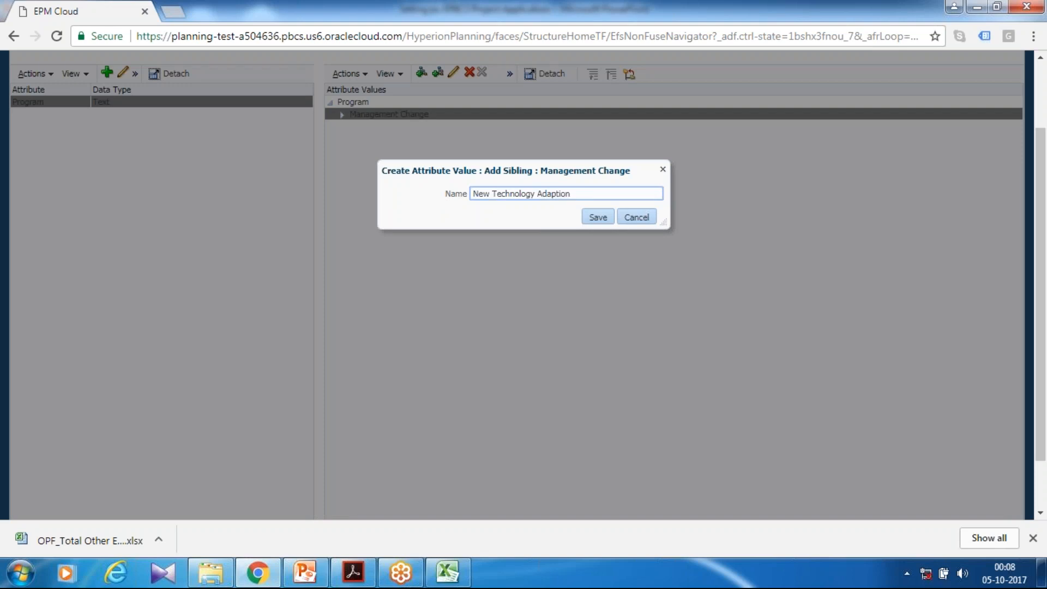
click(600, 217)
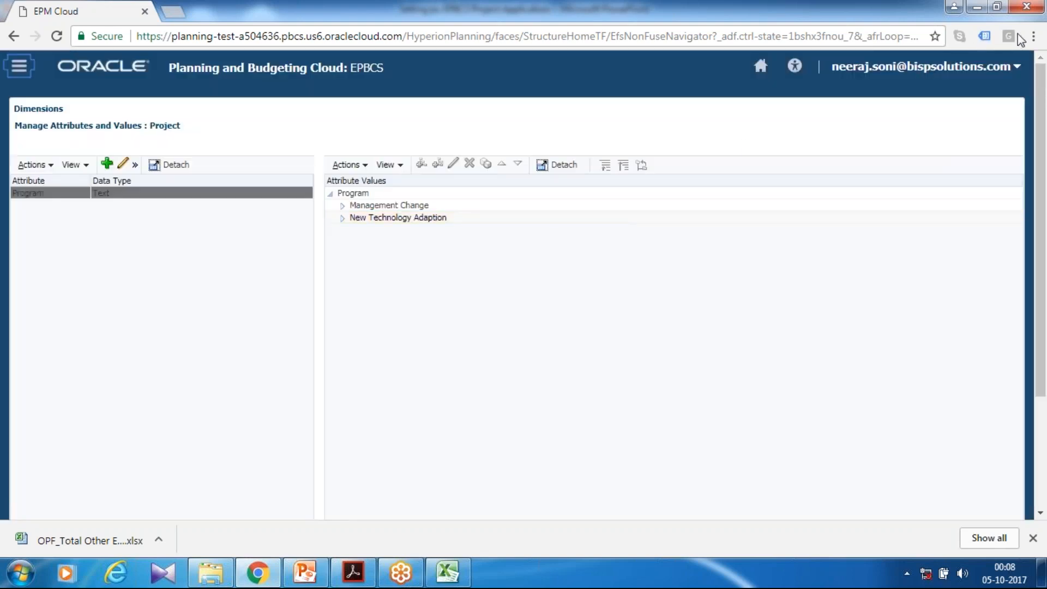
scroll(763, 376, down, 3)
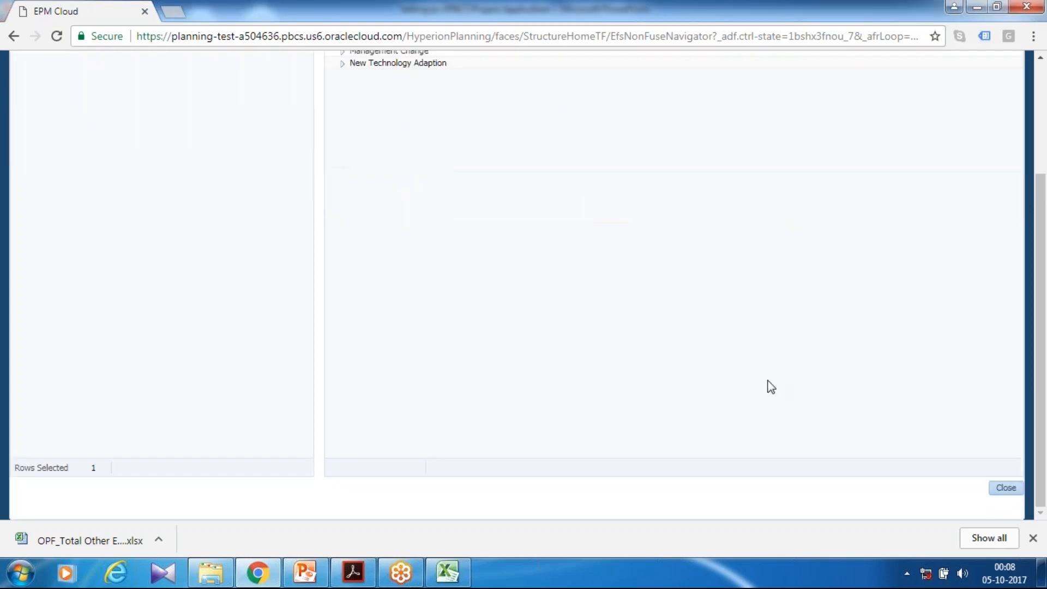
click(1005, 488)
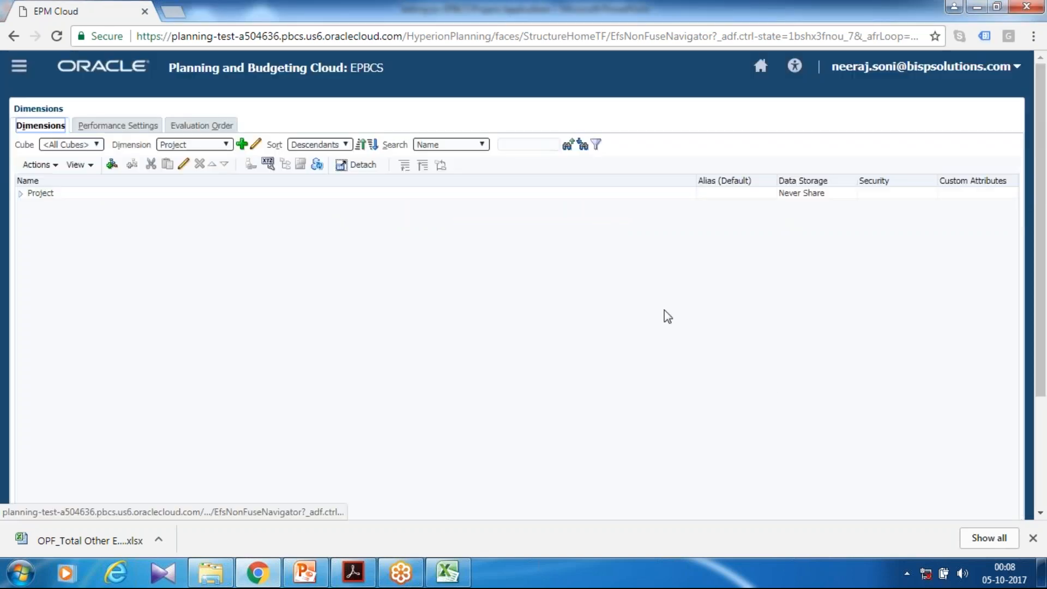
Expand the Project hierarchy through Total Project, All Project and Internal Projects down to Indirect Projects
click(21, 194)
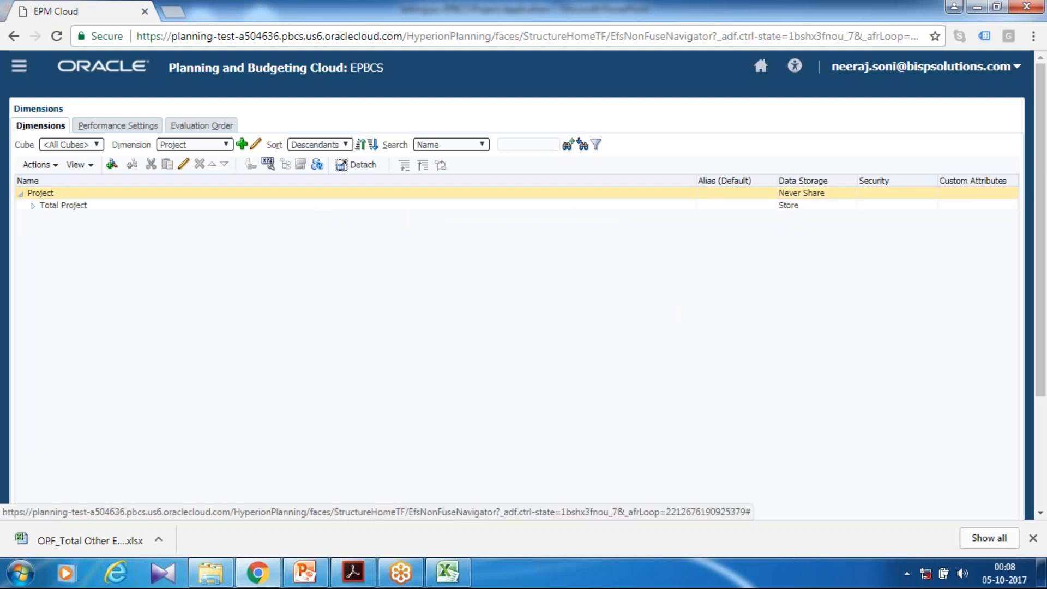
click(99, 207)
click(32, 205)
click(57, 229)
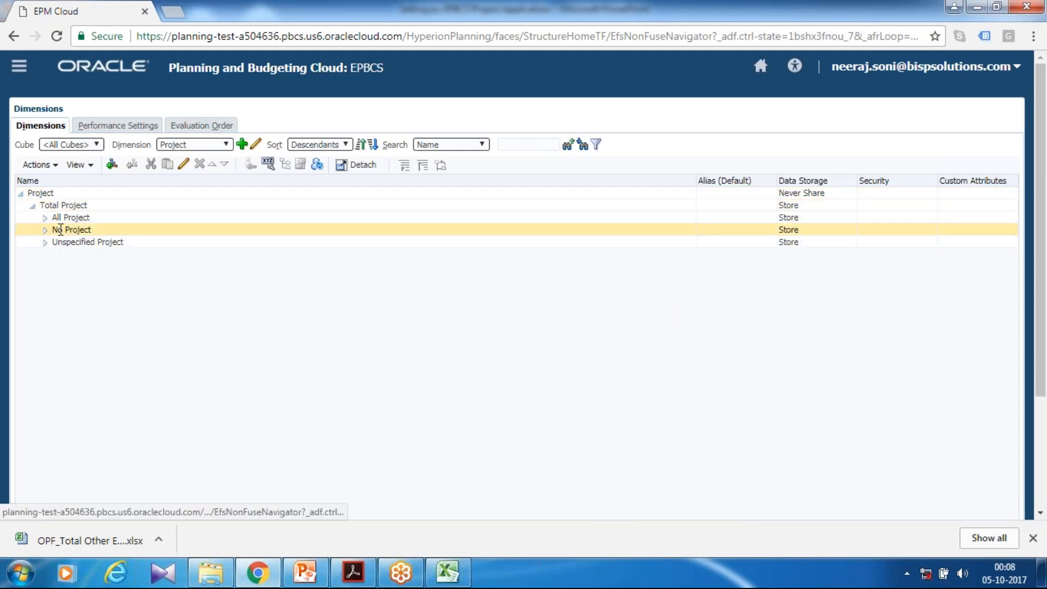
click(45, 218)
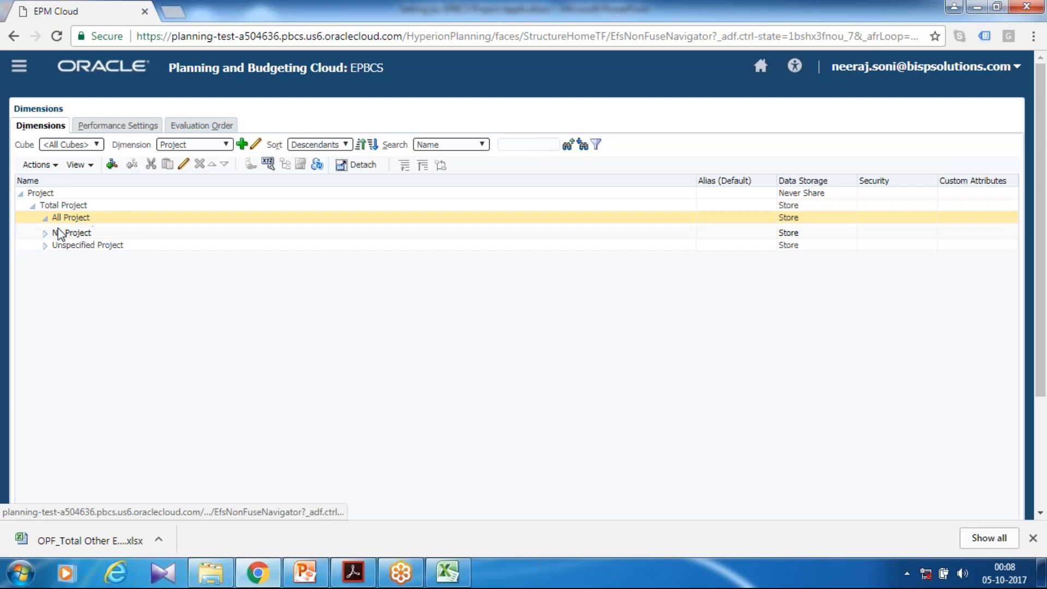
click(45, 242)
click(46, 256)
click(57, 230)
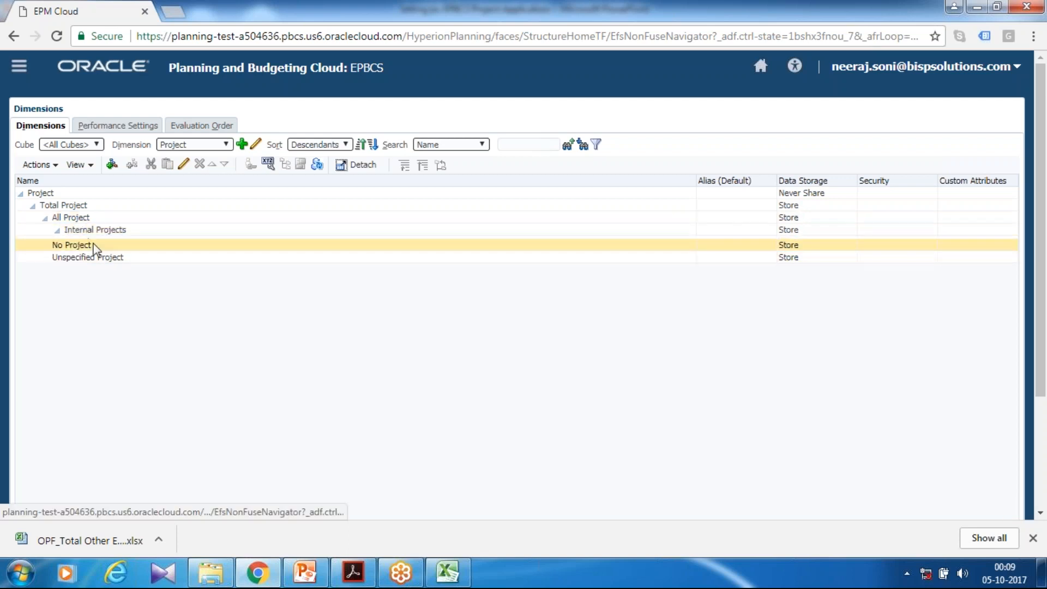
click(69, 242)
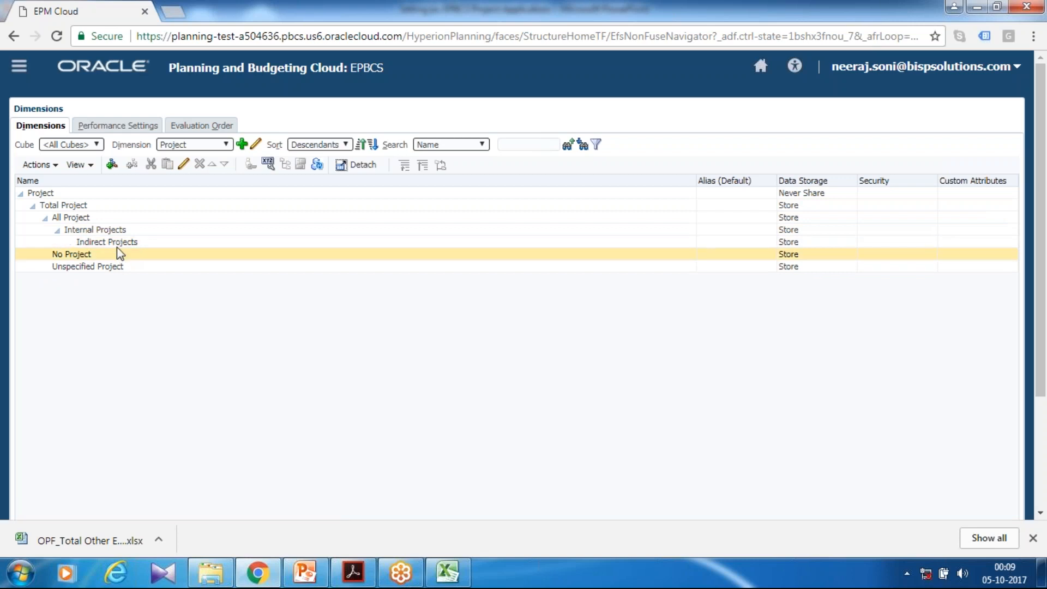
Open the Indirect Projects member for editing and expand the Program attribute among its available attribute values
click(116, 244)
scroll(117, 243, down, 1)
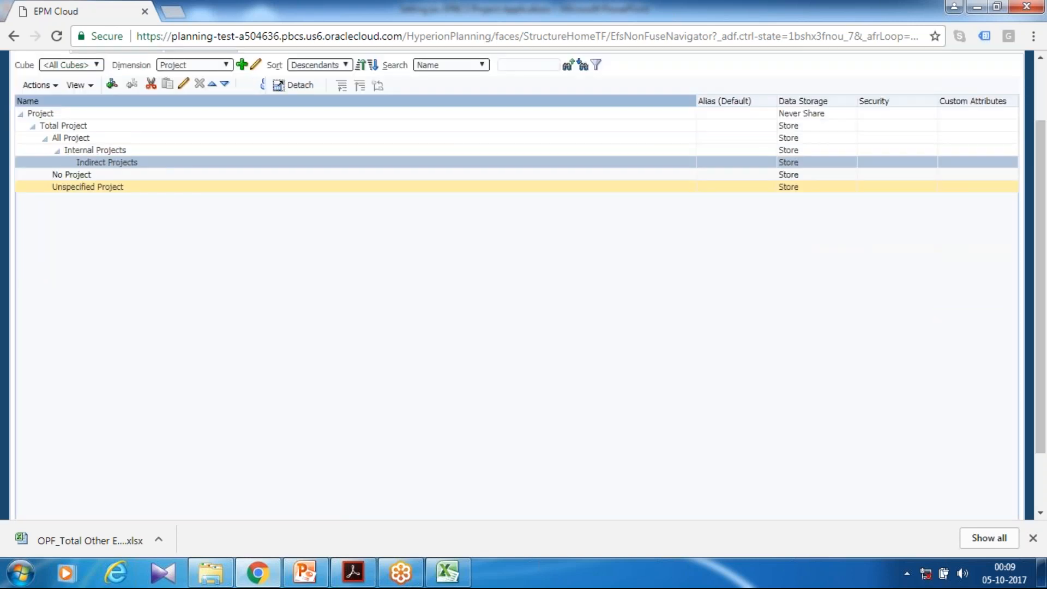
click(184, 84)
click(135, 66)
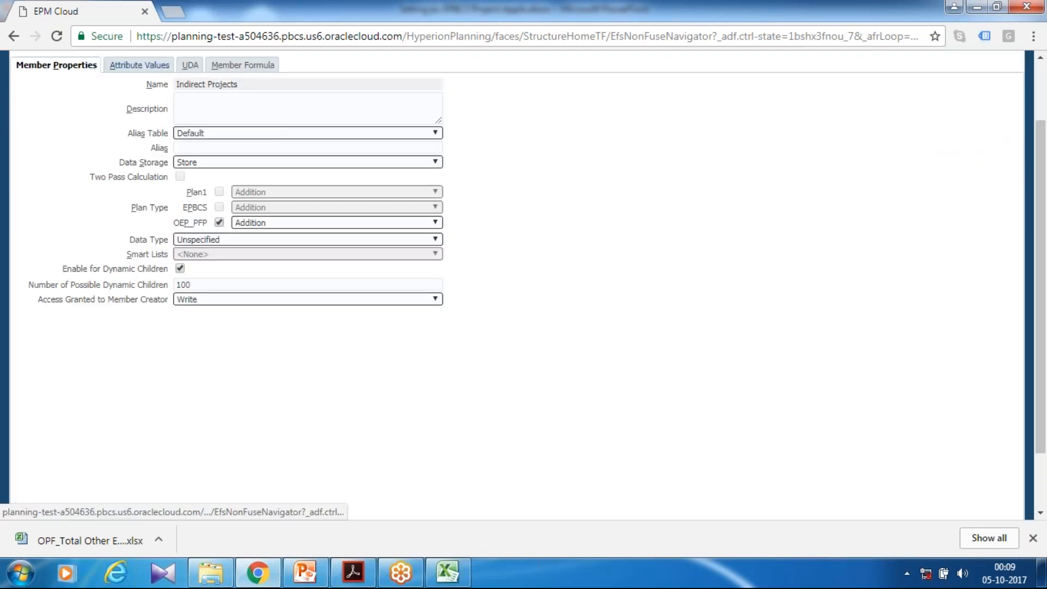
scroll(484, 154, up, 1)
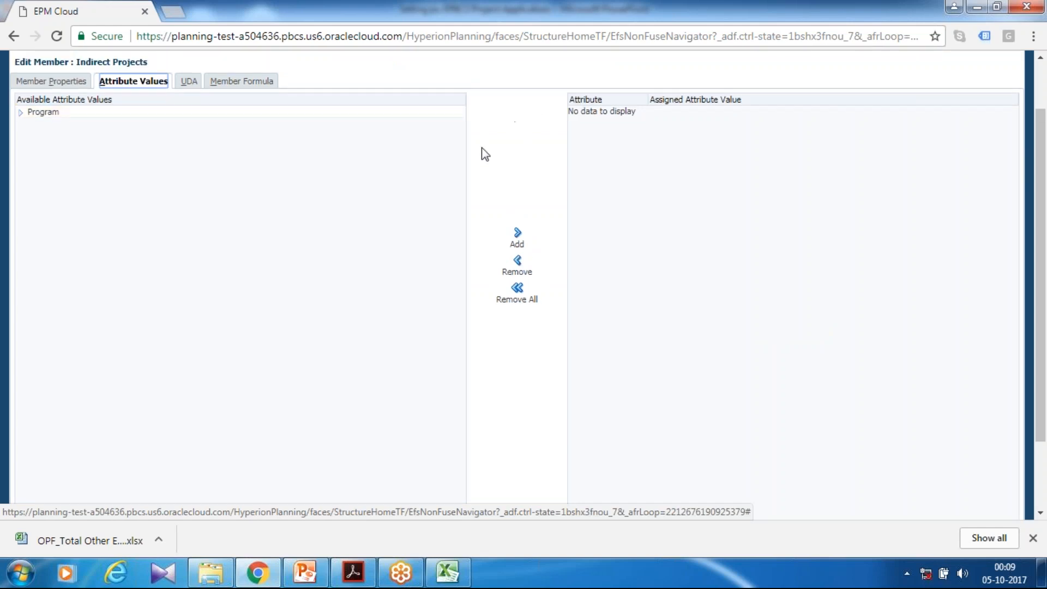
click(20, 176)
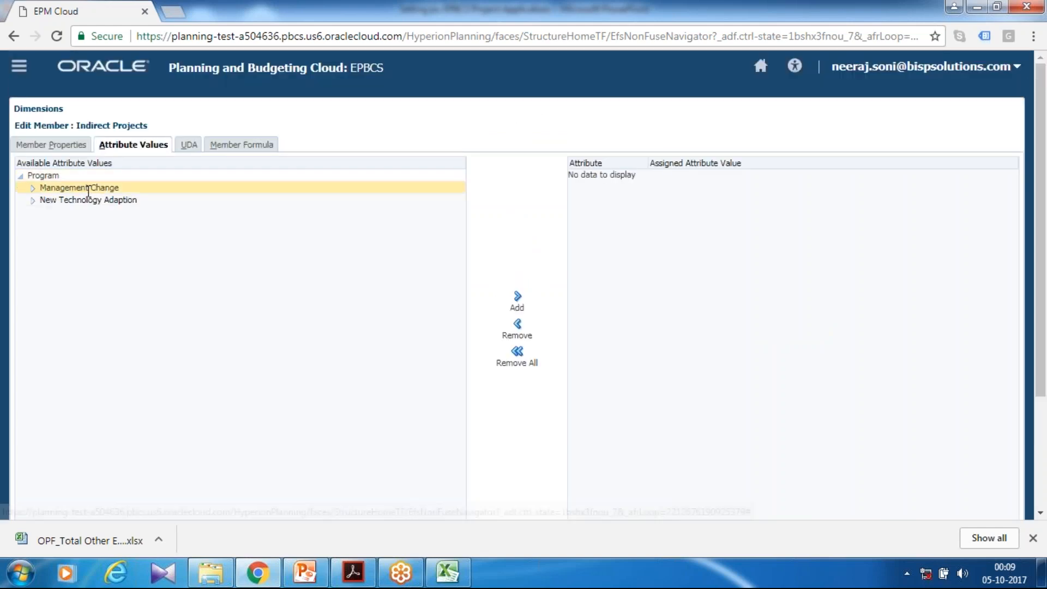
click(33, 188)
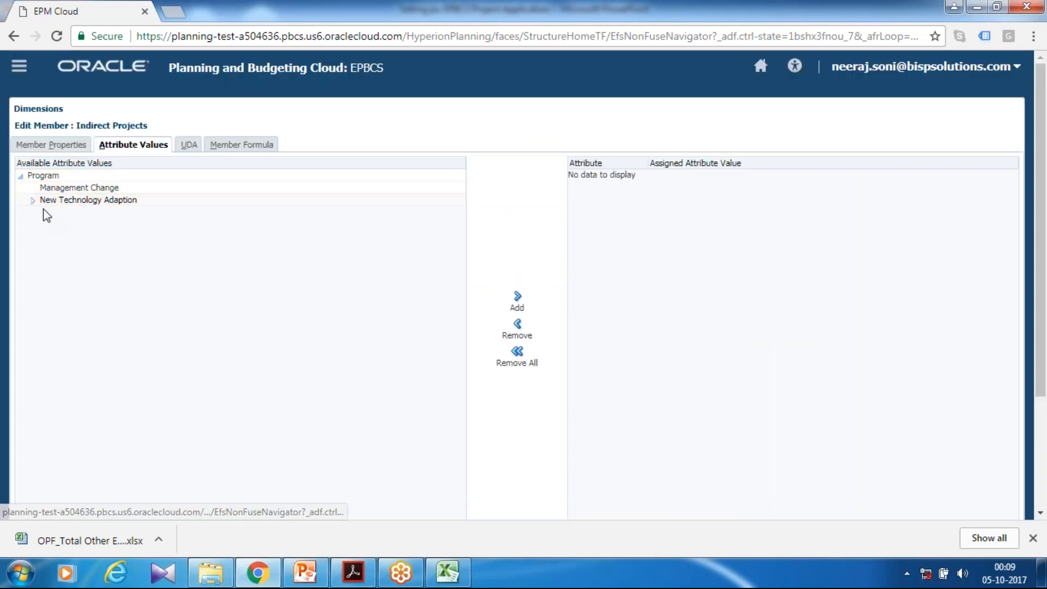
click(33, 200)
Try to assign the Management Change attribute value to Indirect Projects and cancel the member edit
click(82, 187)
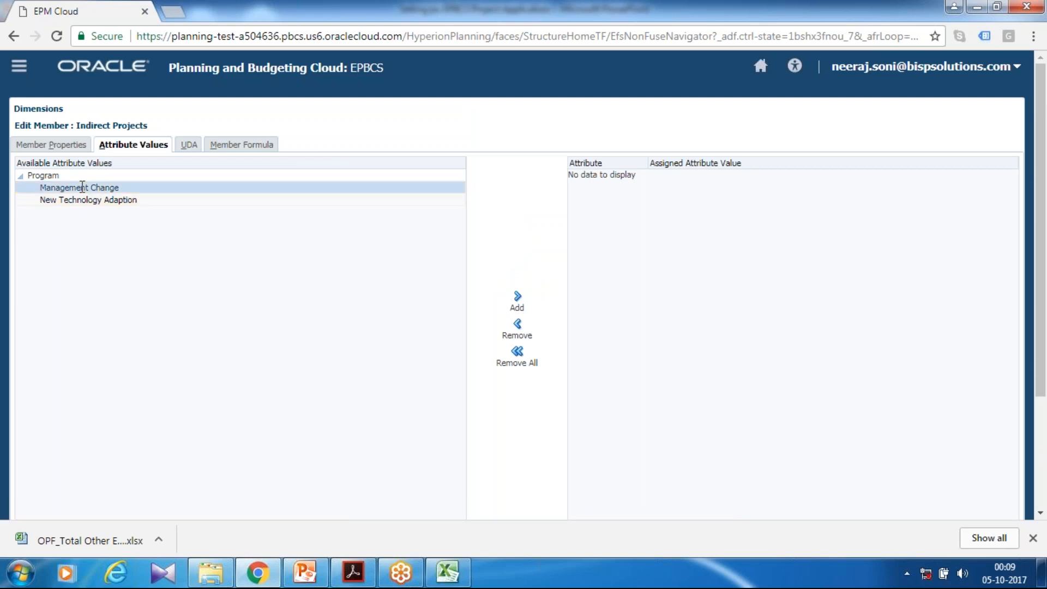
click(517, 298)
scroll(923, 409, down, 3)
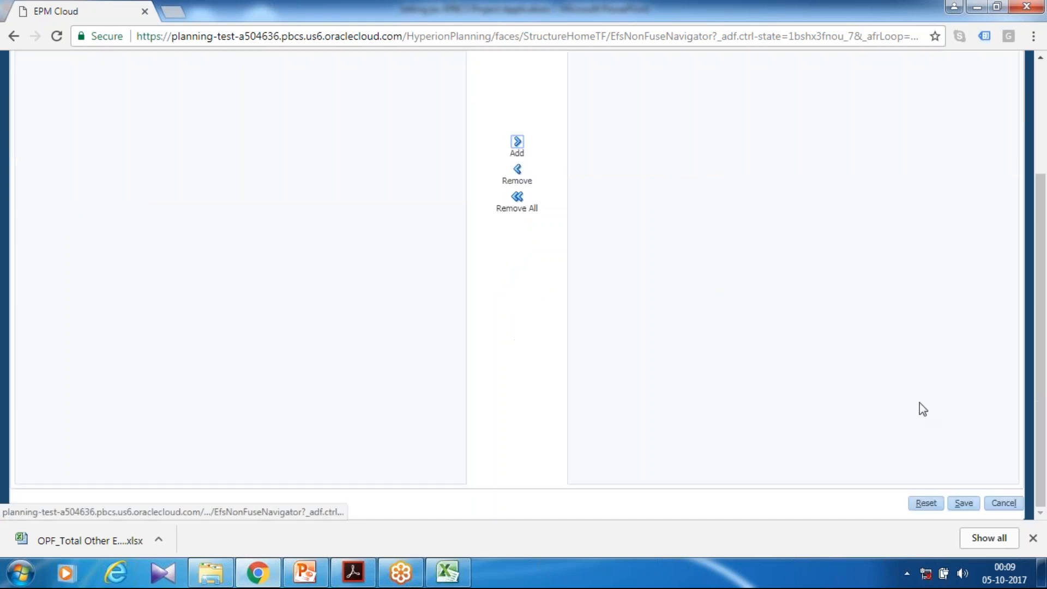
click(963, 502)
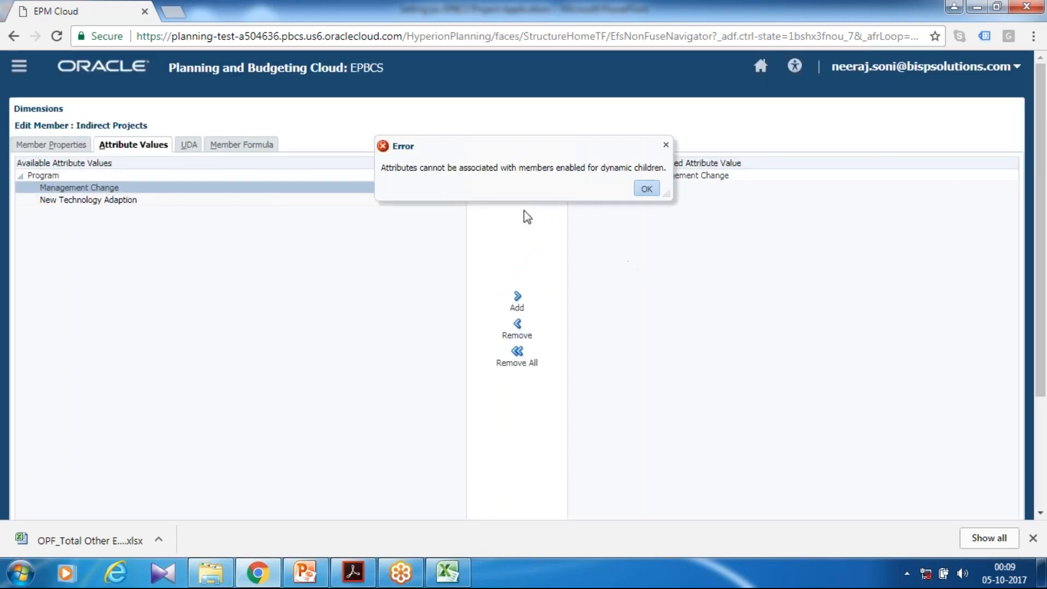
drag(583, 167, 695, 175)
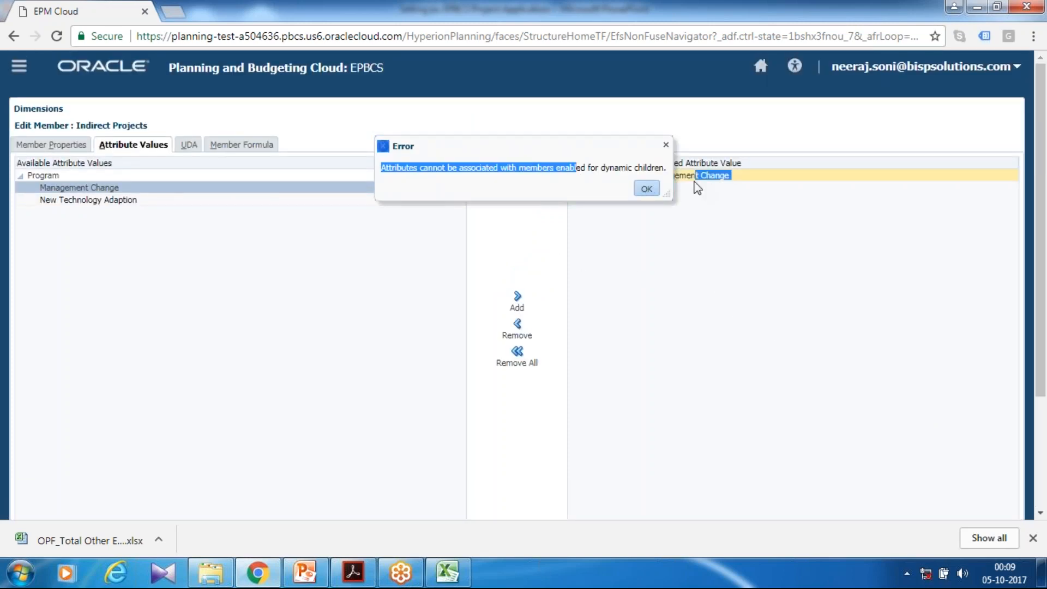
click(647, 188)
scroll(807, 341, down, 3)
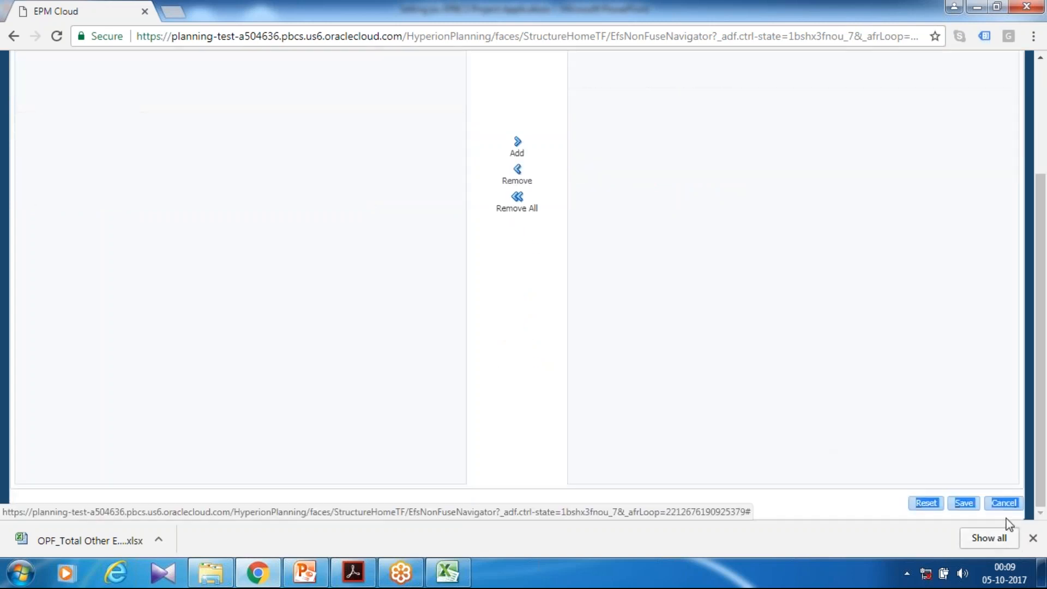
click(1004, 502)
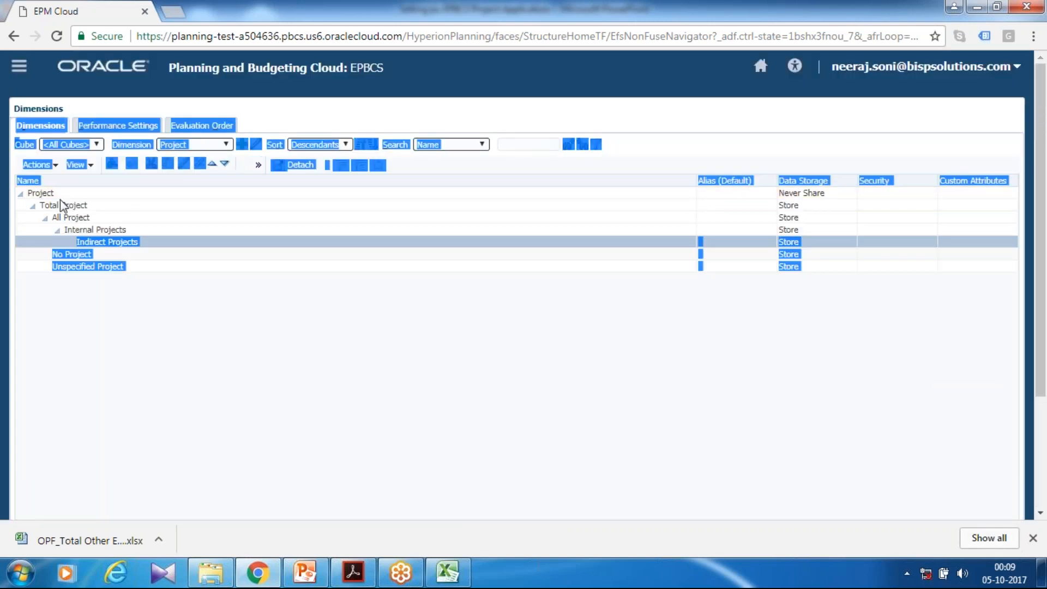
Open the No Project member for editing, assign it the Management Change value of the Program attribute, and save
click(71, 254)
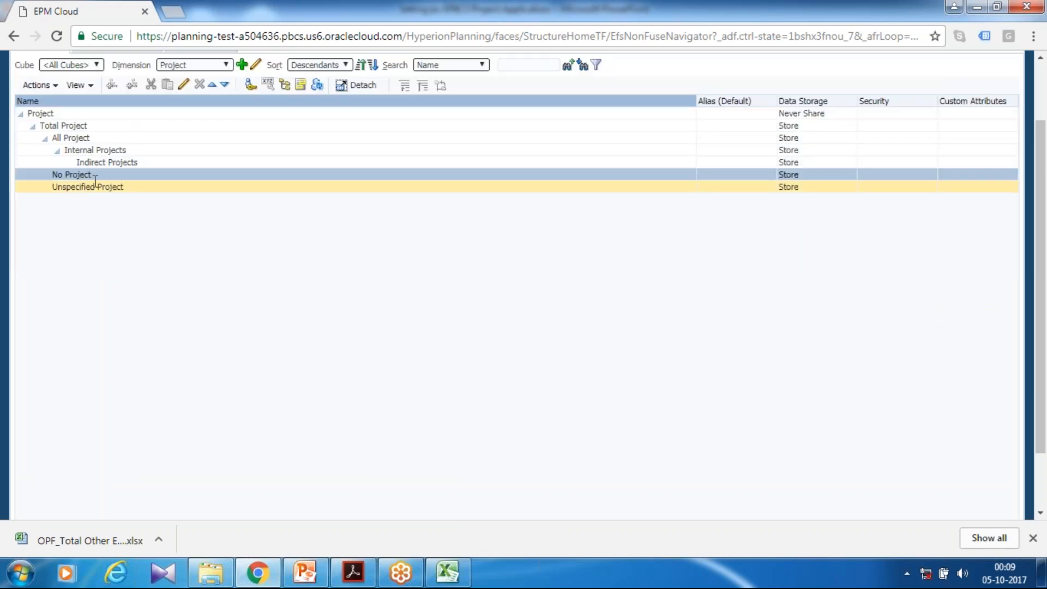
click(184, 85)
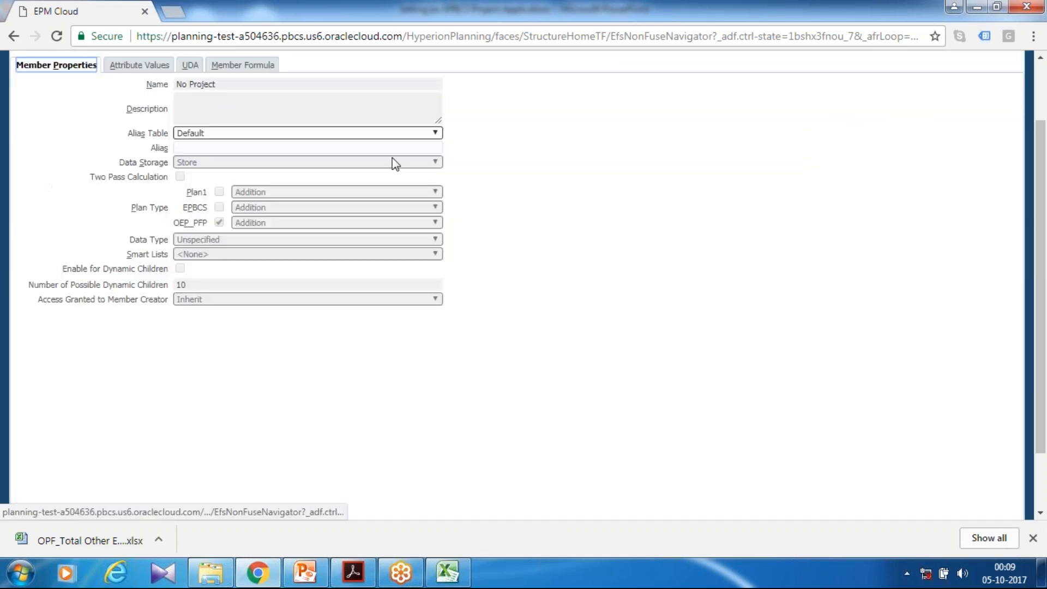
click(163, 64)
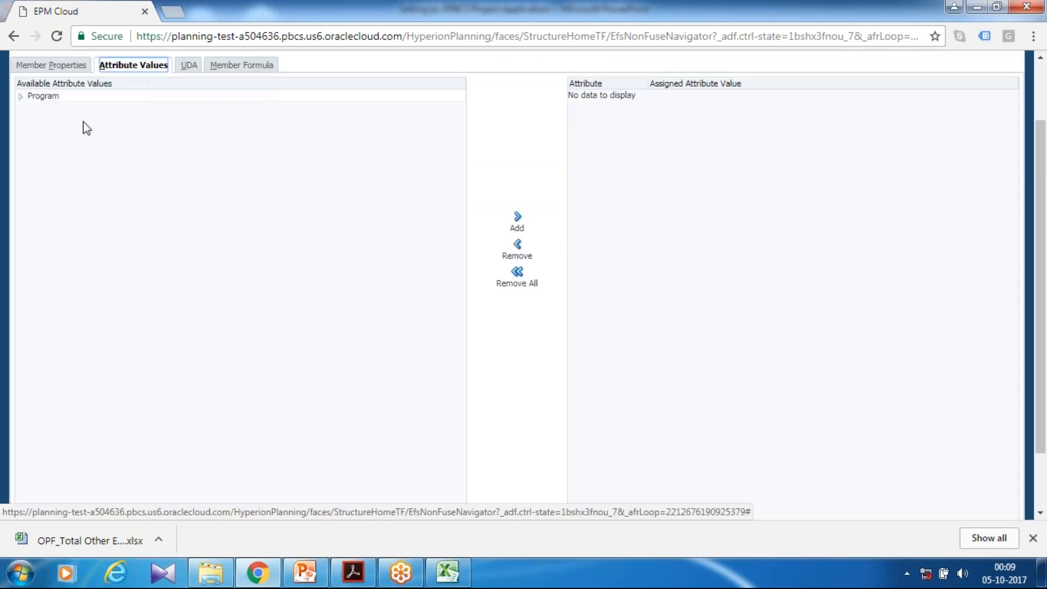
click(20, 96)
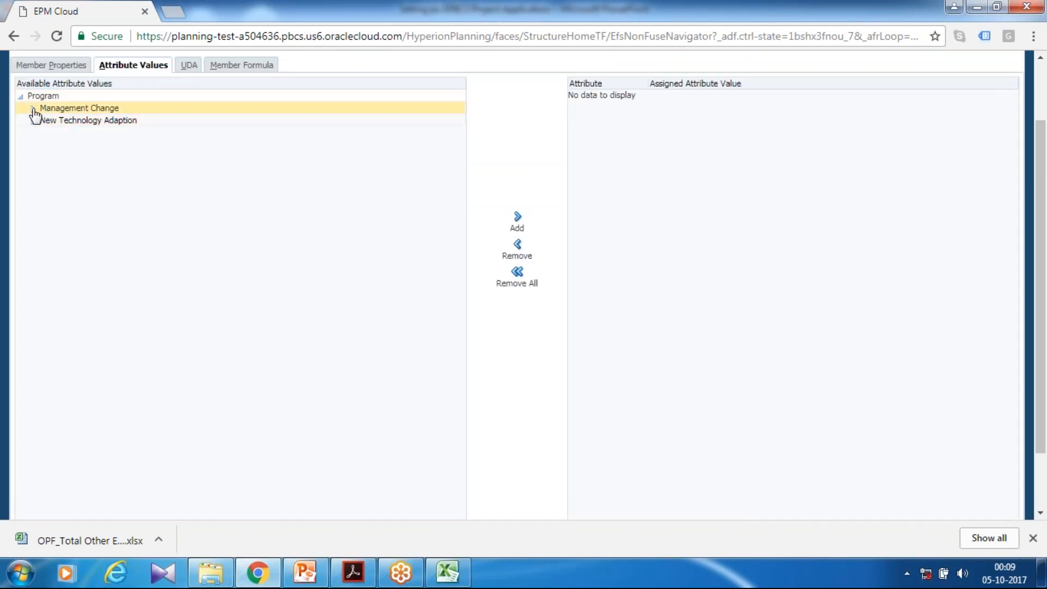
click(82, 107)
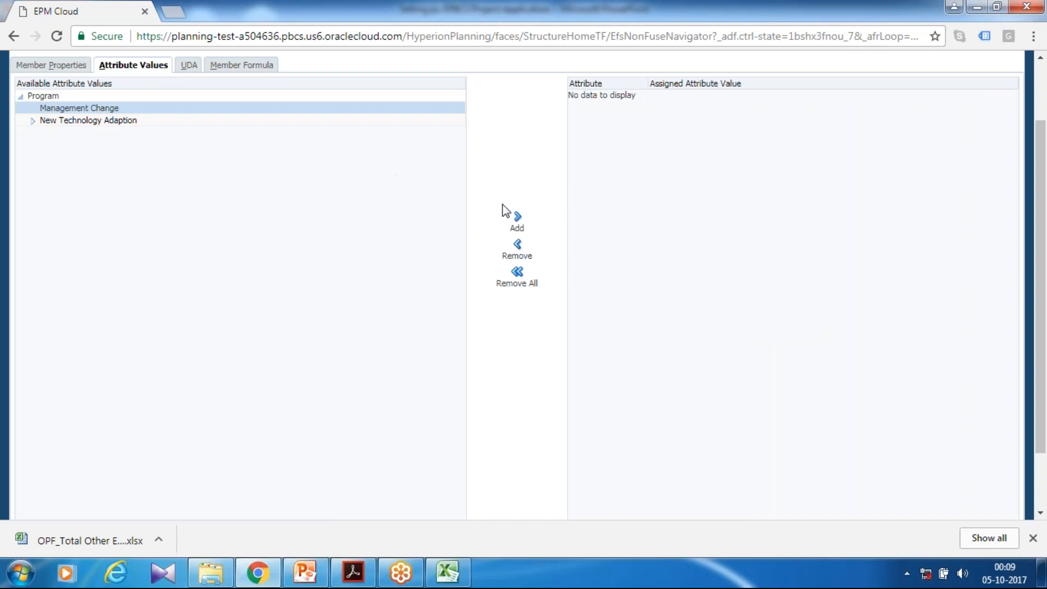
click(515, 218)
scroll(891, 353, down, 2)
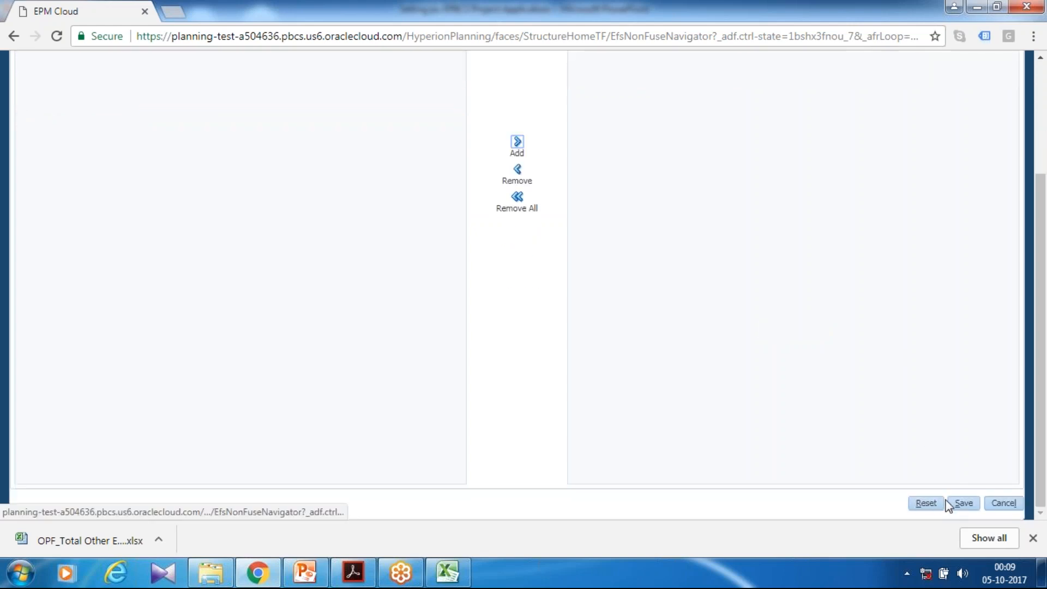
click(949, 504)
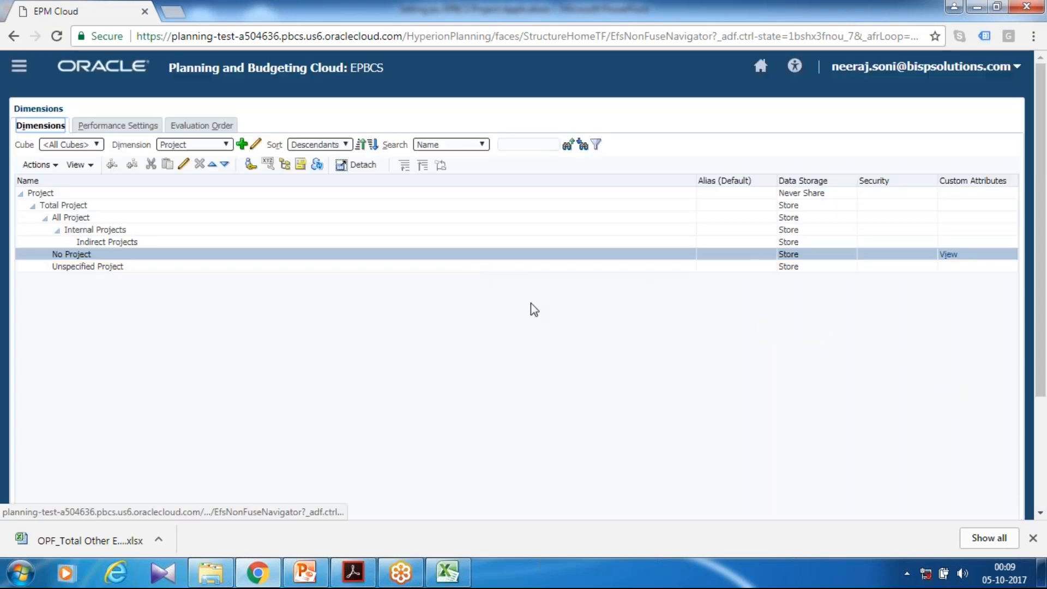
scroll(536, 309, down, 3)
scroll(809, 410, up, 3)
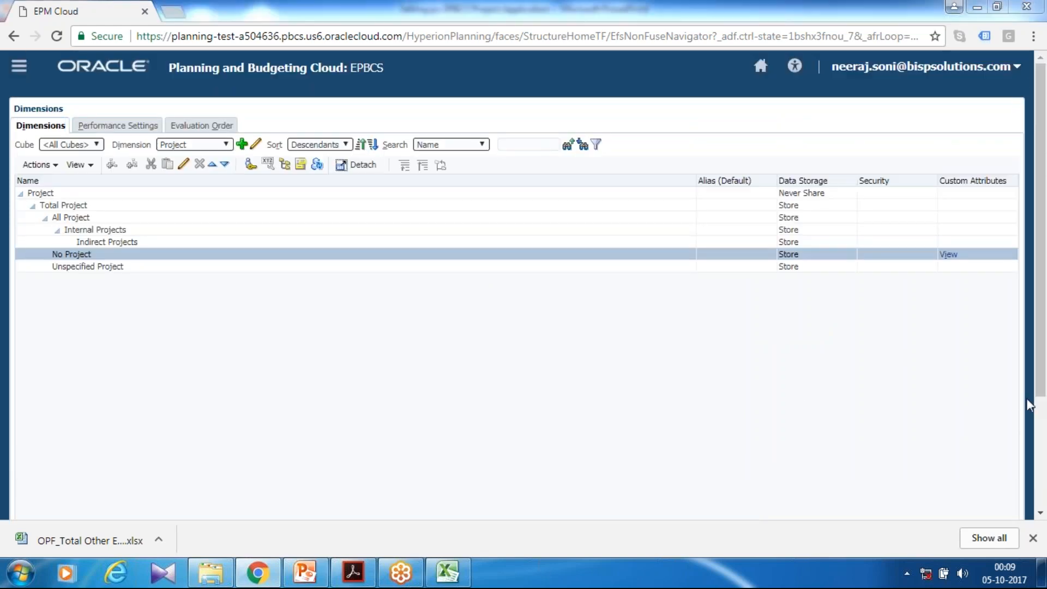
key(alt+Tab)
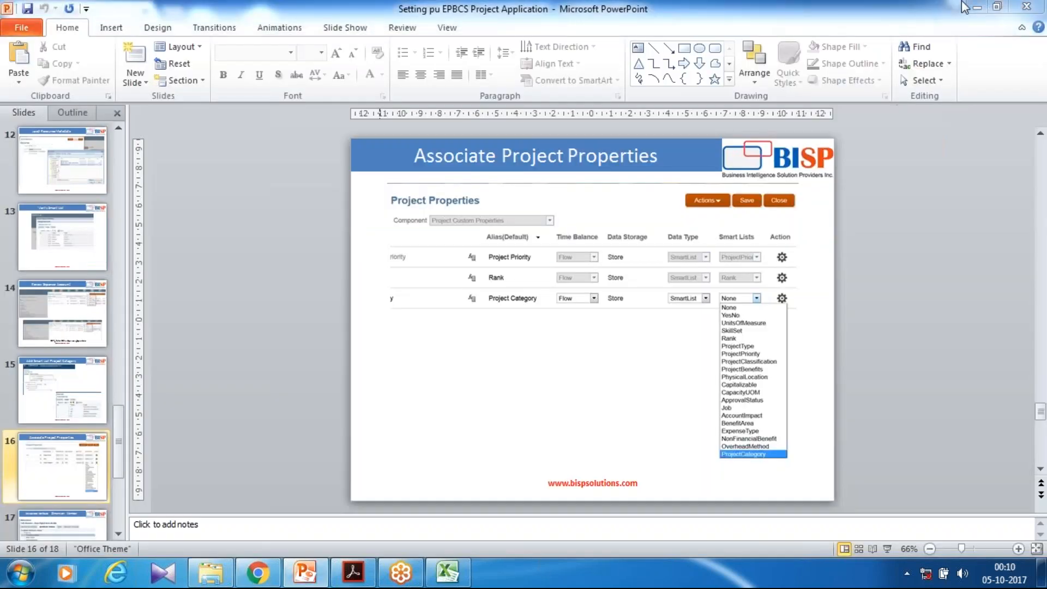
click(976, 7)
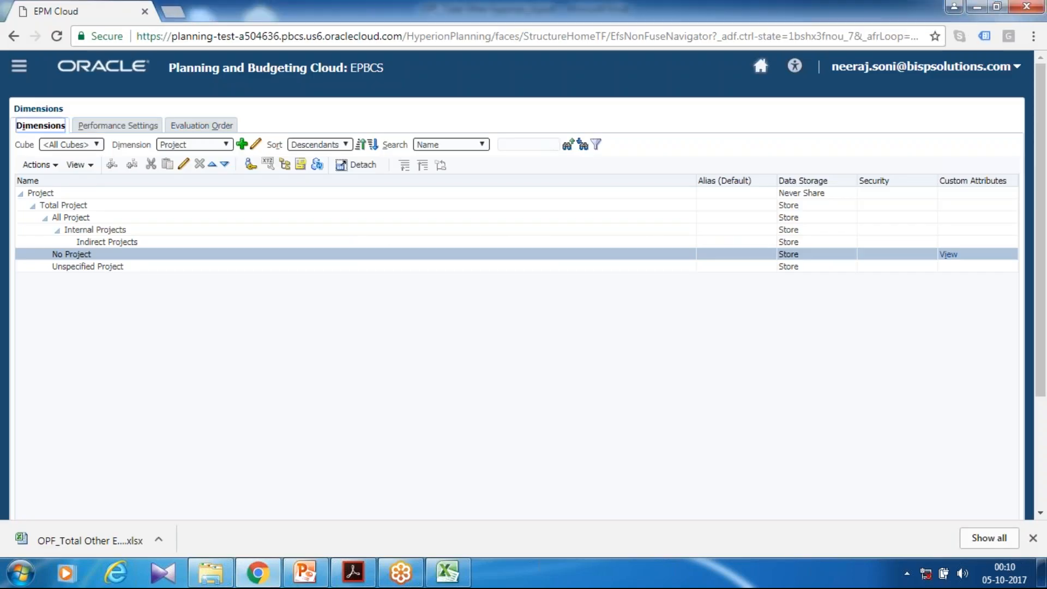
Return to the home page and open the application's configuration for Projects
click(760, 66)
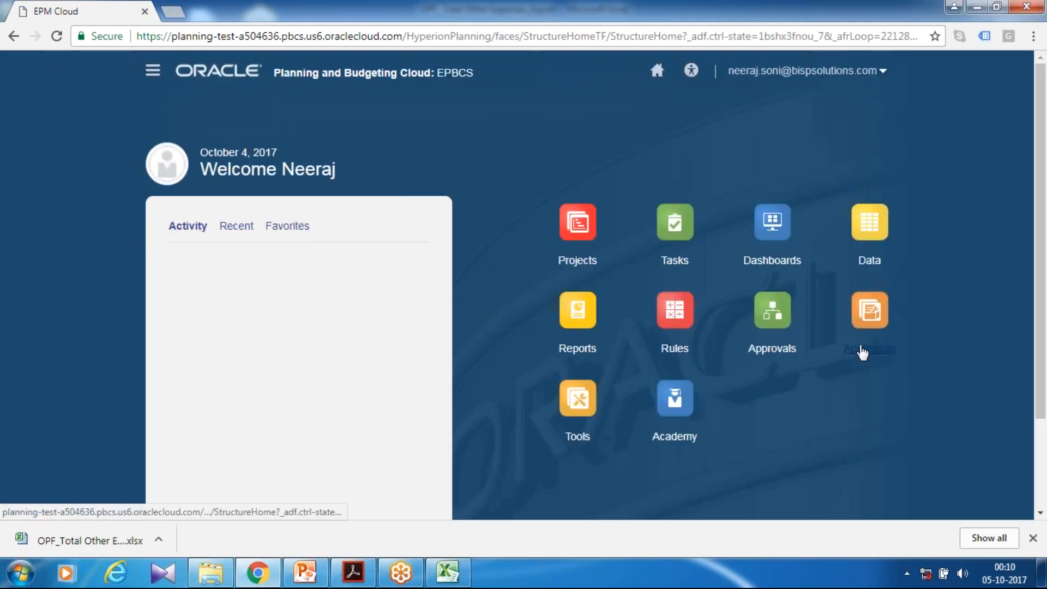
click(863, 350)
scroll(510, 331, down, 4)
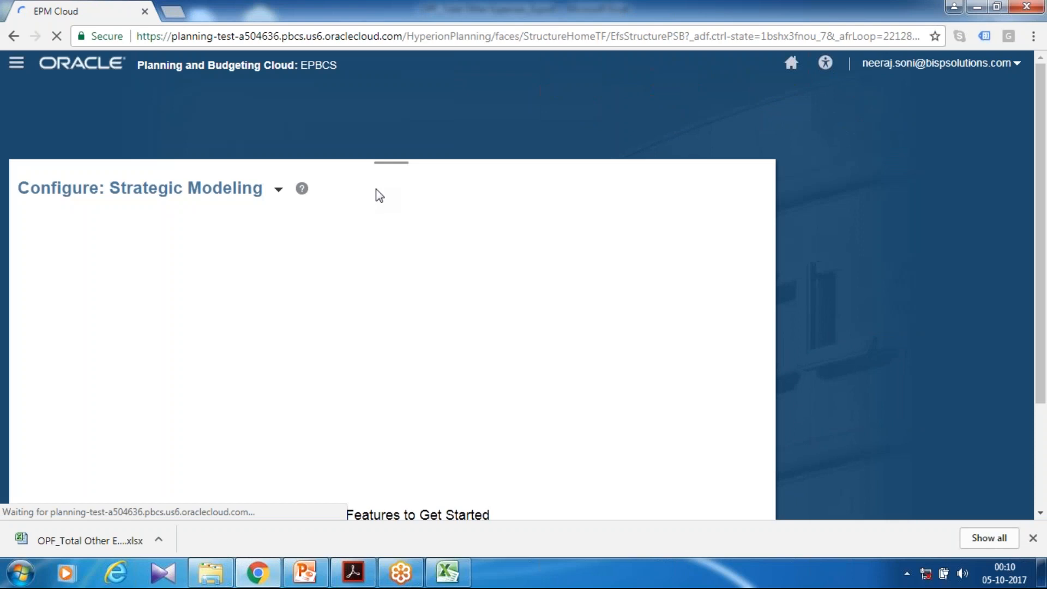
click(278, 192)
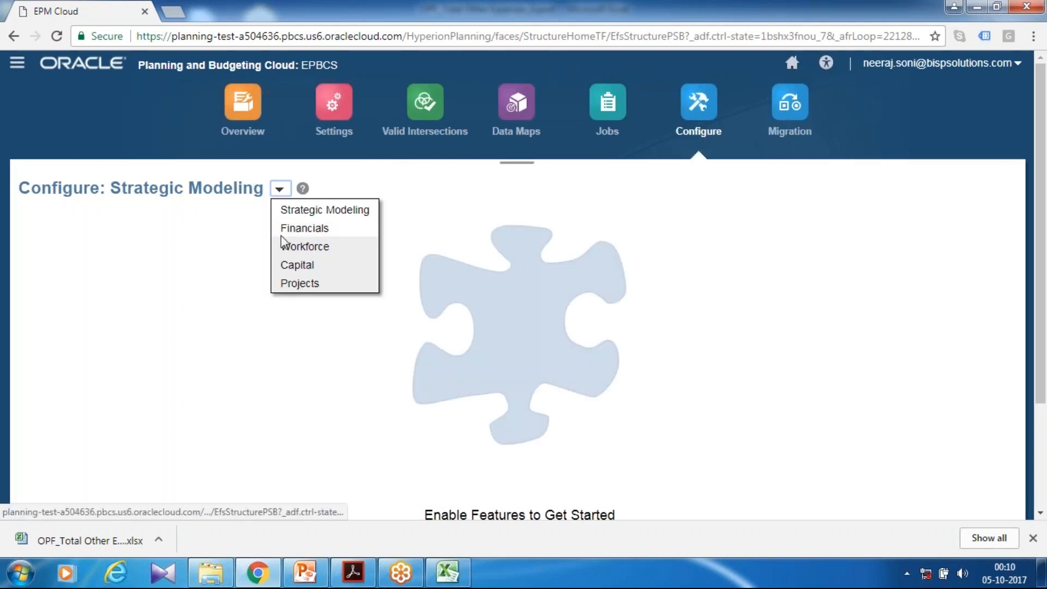
click(291, 282)
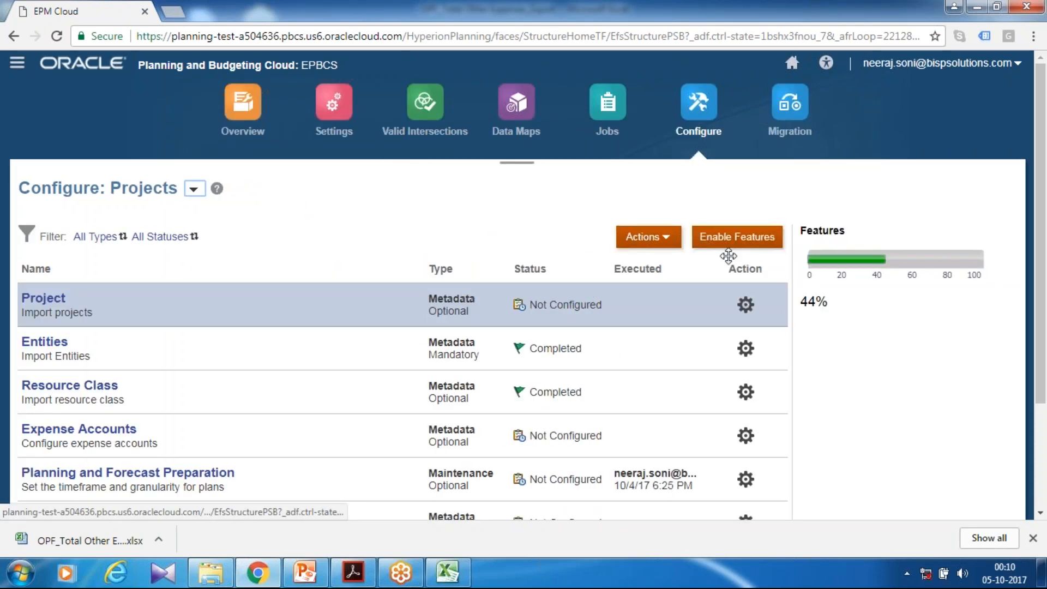
Refresh the database with access enabled for all users before and after, confirm the refresh, and switch to the PowerPoint presentation
click(666, 239)
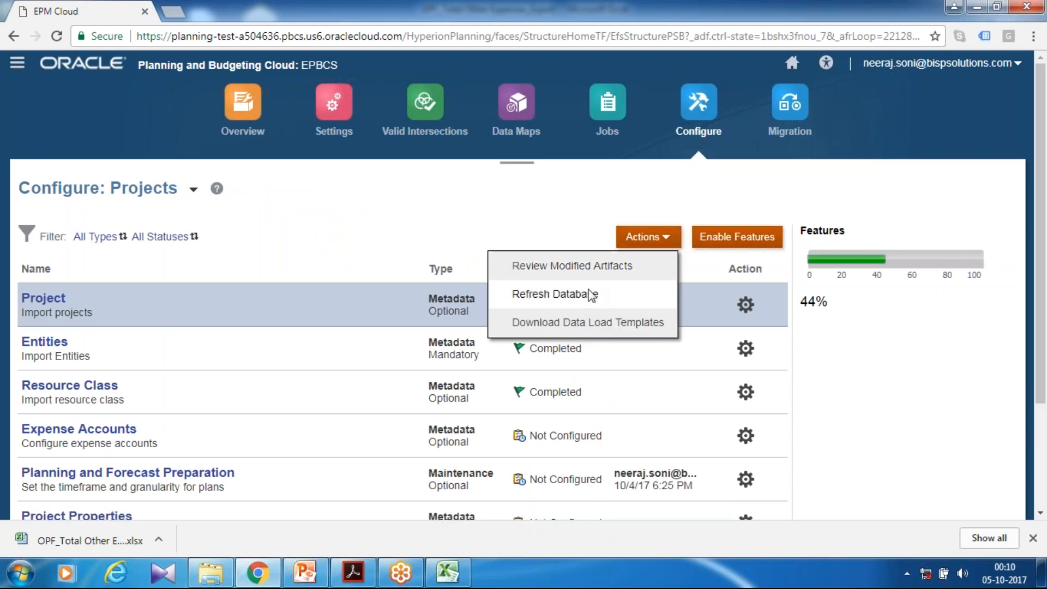
click(581, 294)
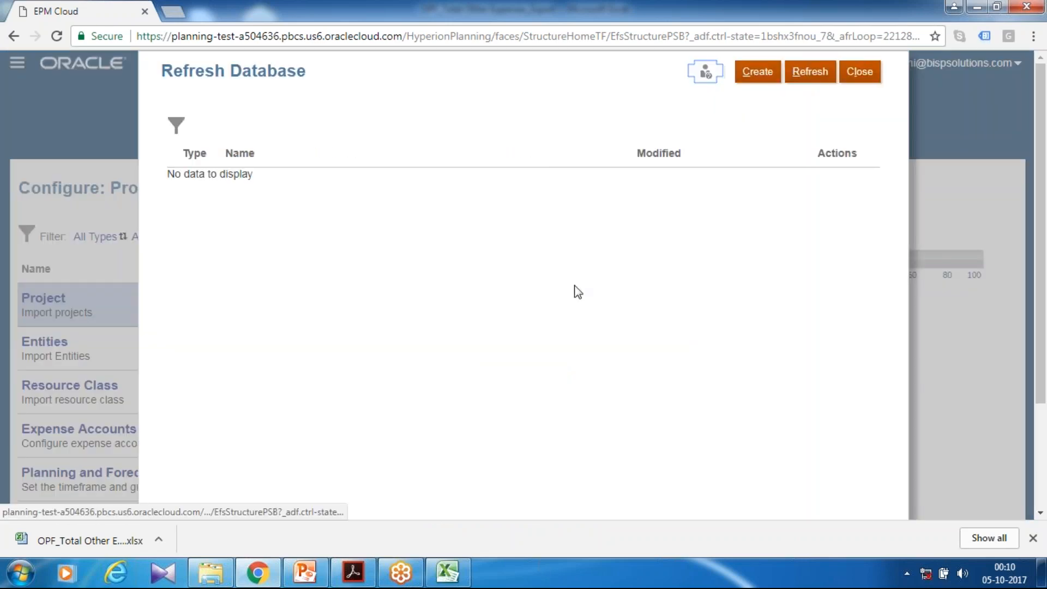
click(752, 75)
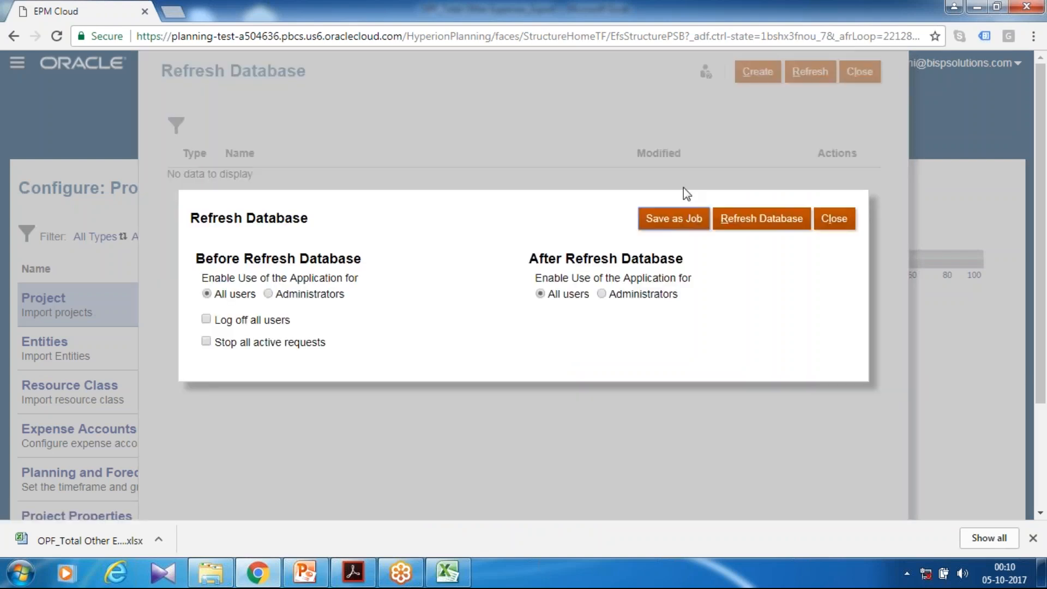
click(743, 225)
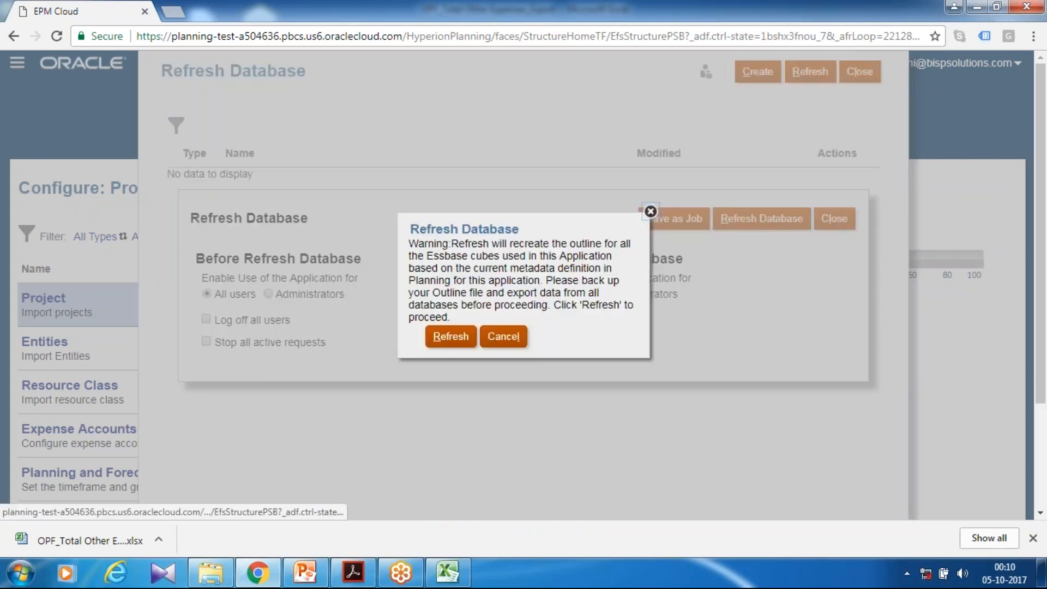
click(463, 338)
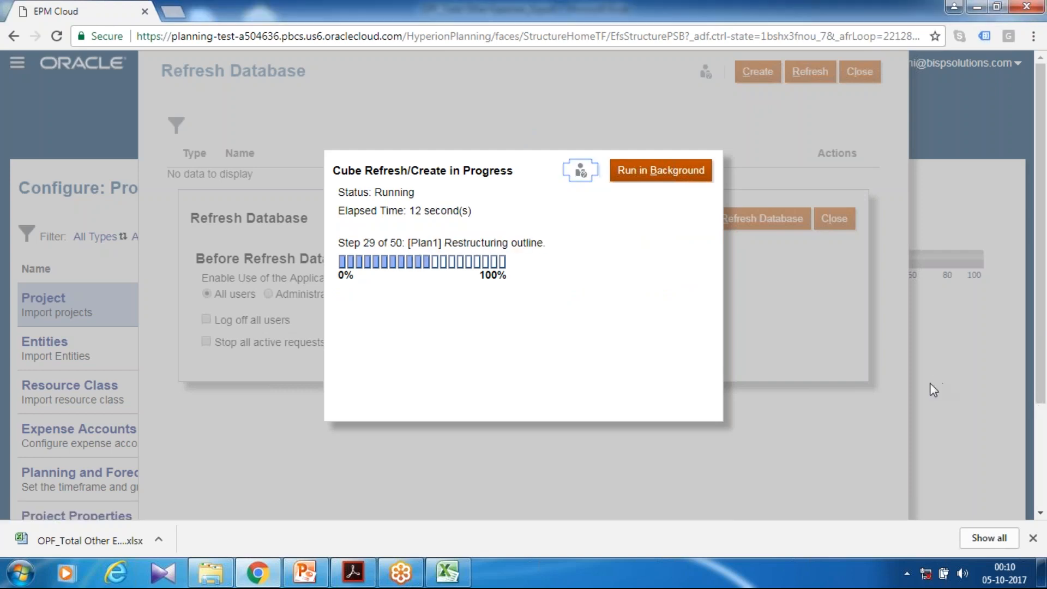
key(alt+Tab)
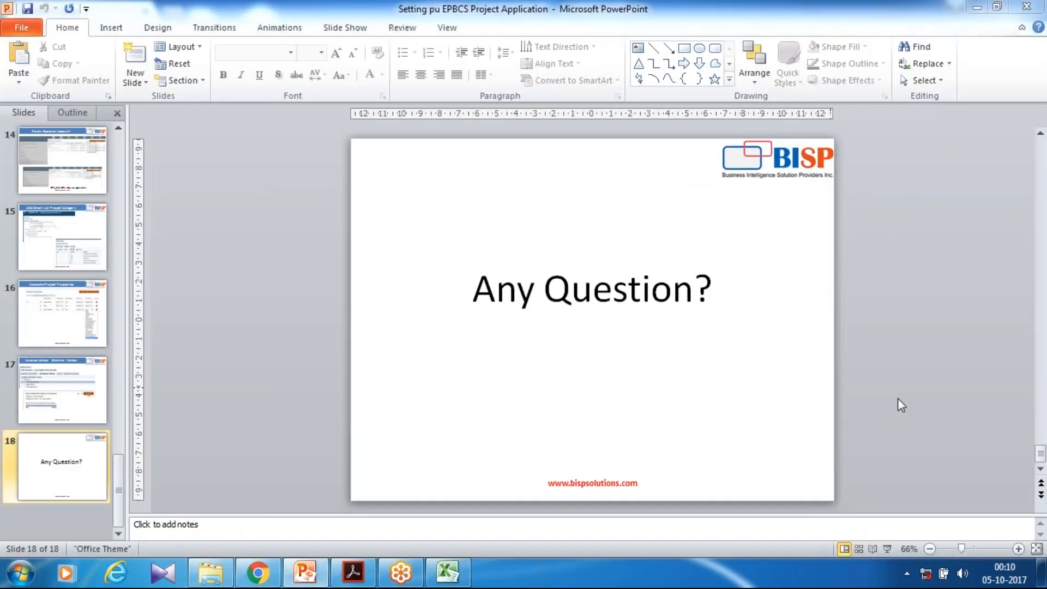